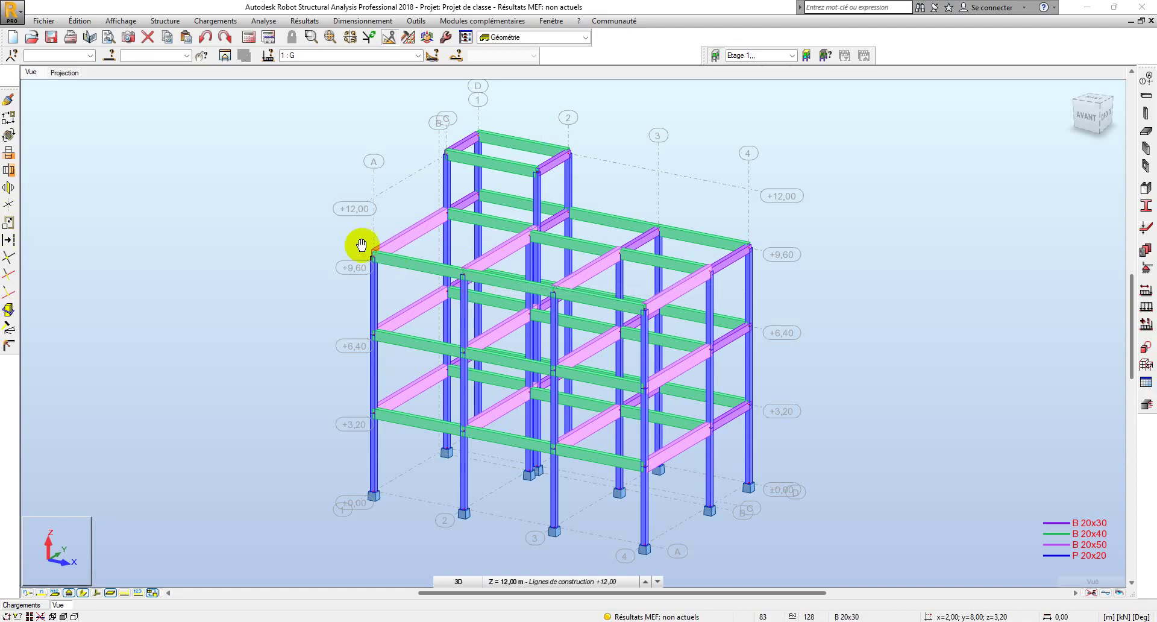
# Open the storey definitions for the structure and delete all the existing storeys.
pyautogui.moveTo(433, 246); pyautogui.dragTo(336, 237)
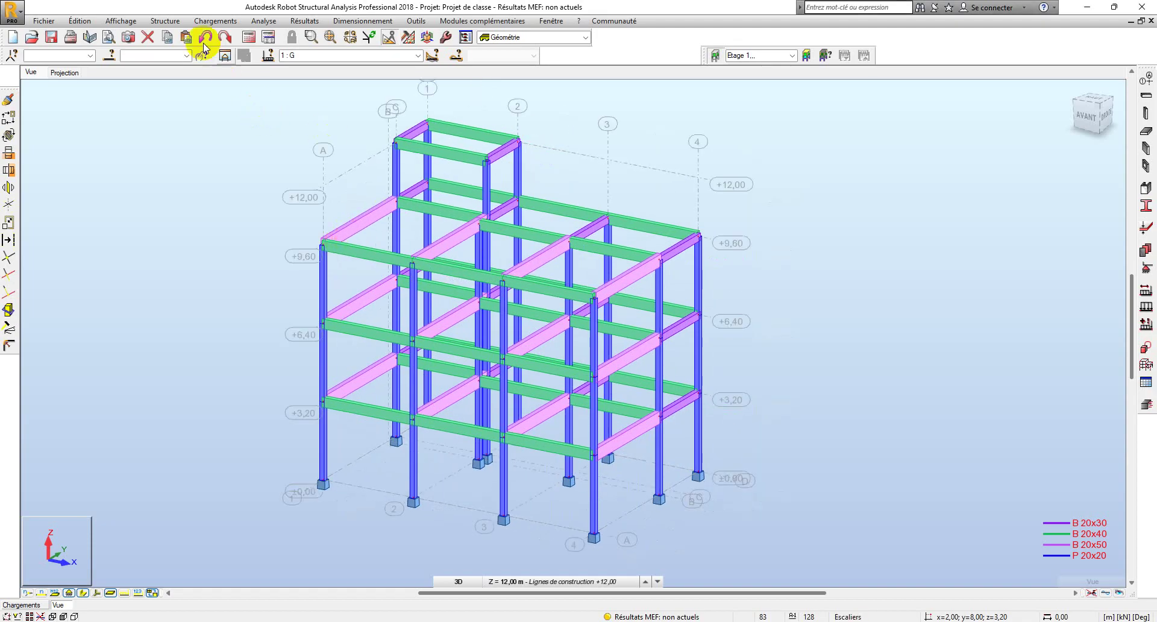
pyautogui.click(165, 21)
pyautogui.moveTo(221, 62)
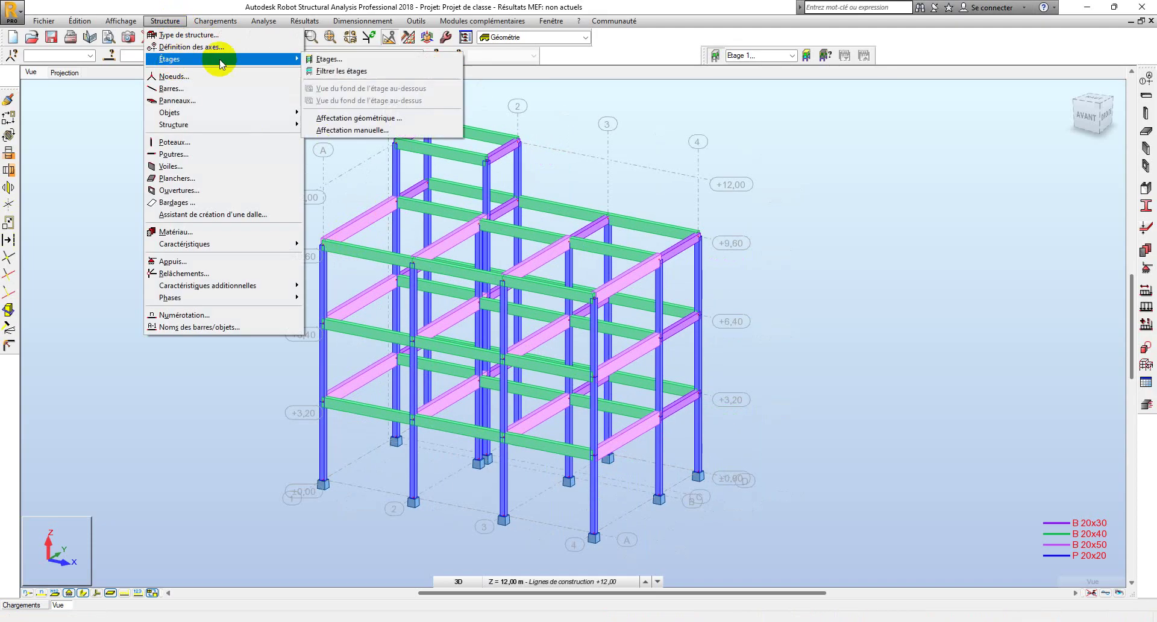
pyautogui.click(329, 60)
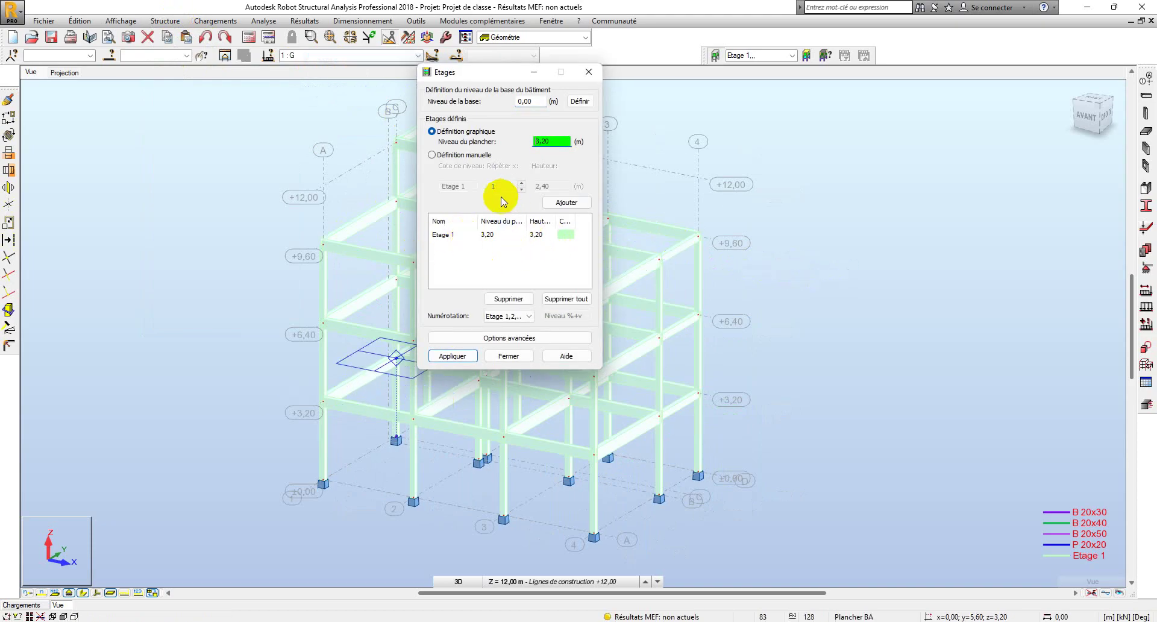
pyautogui.click(430, 155)
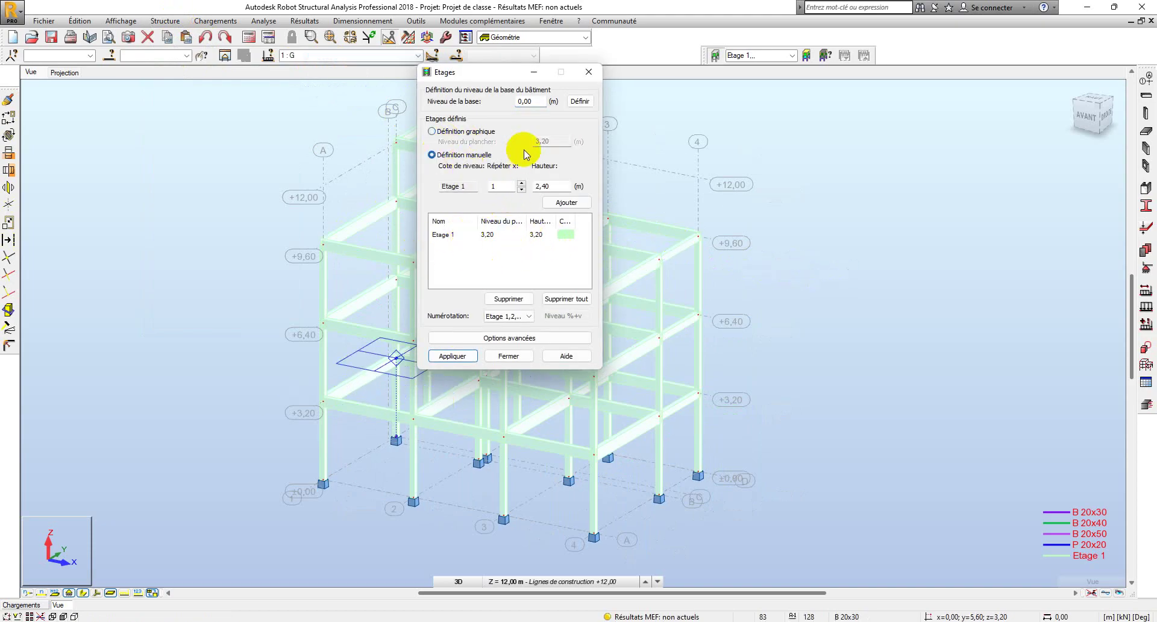
pyautogui.click(553, 299)
pyautogui.click(463, 356)
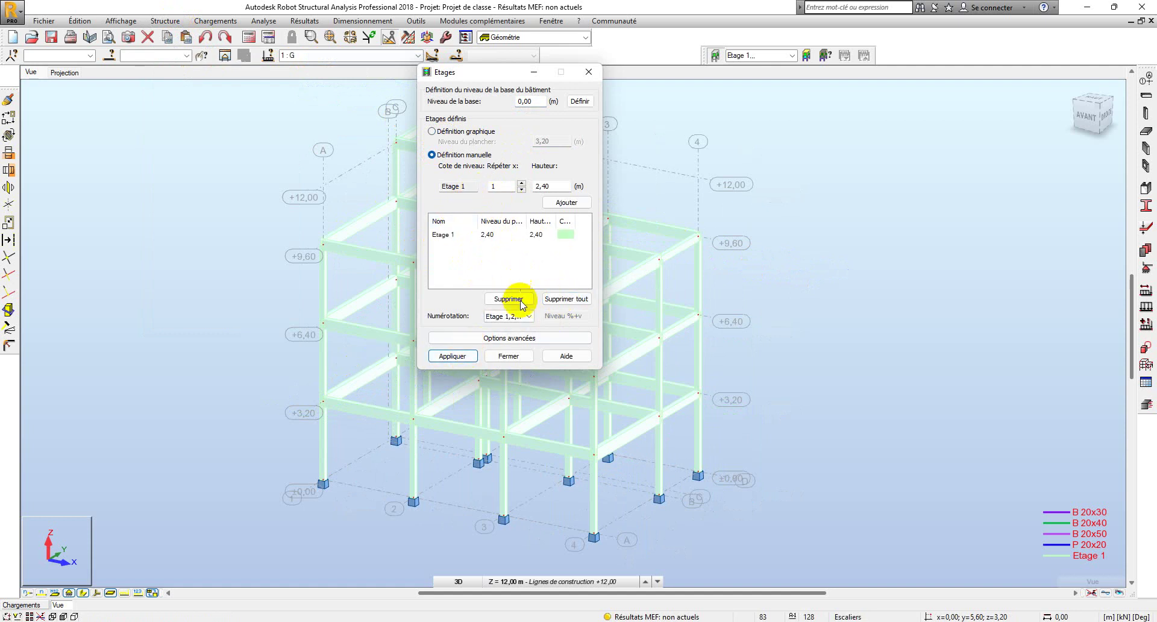
pyautogui.click(432, 131)
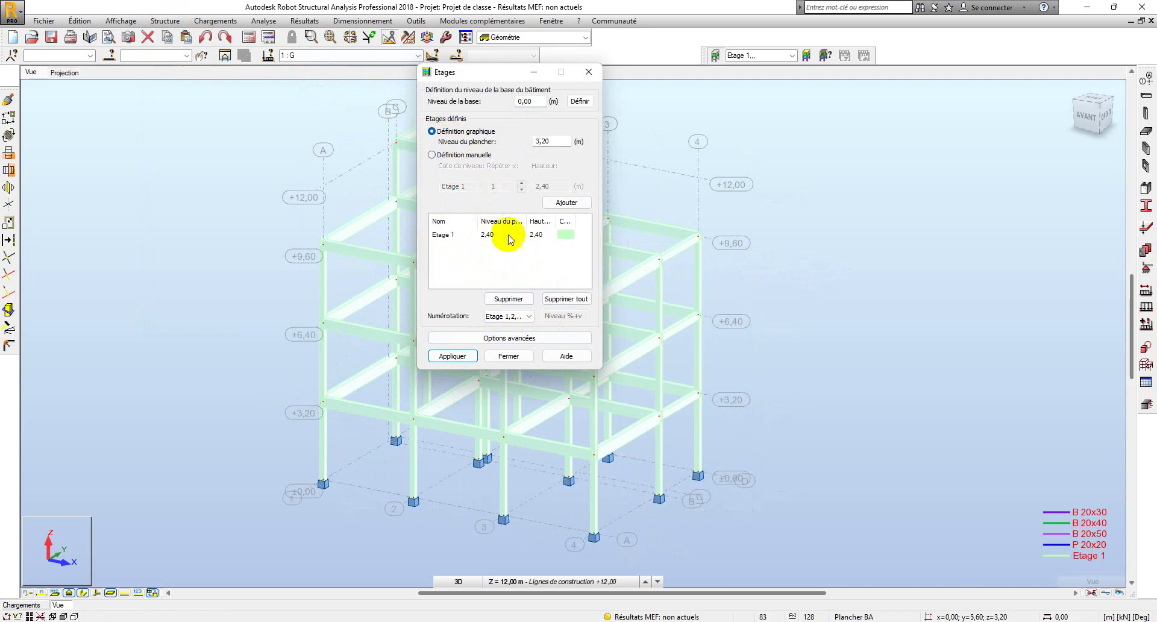
pyautogui.click(566, 299)
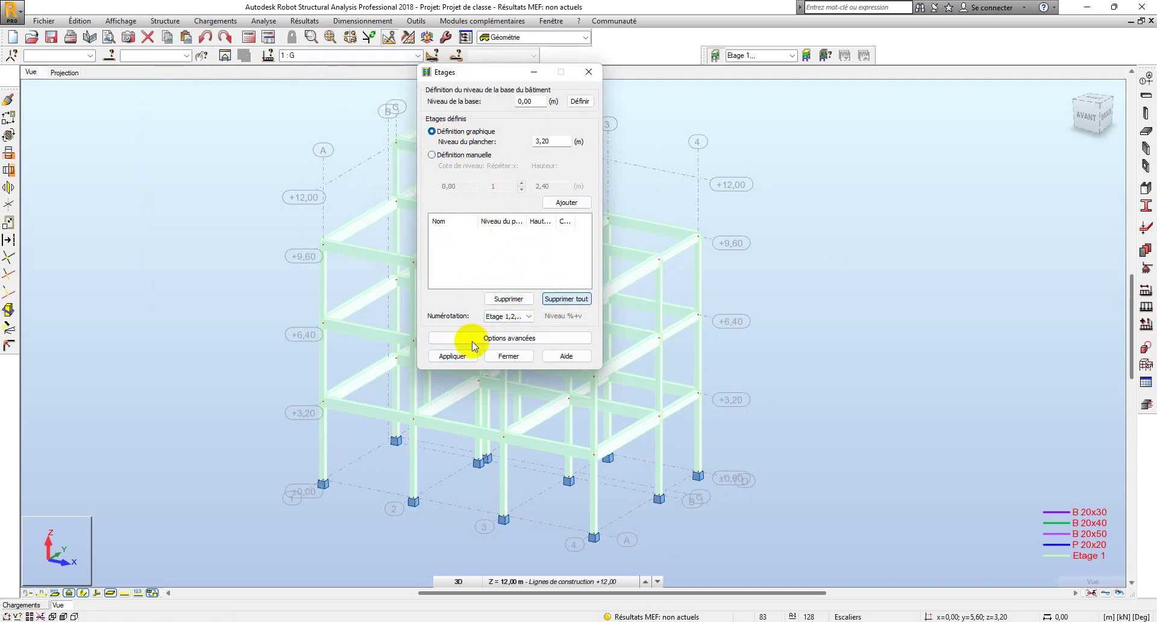
# Manually define three storeys, each 3,20 m high, starting from the 0,00 m base level.
pyautogui.click(445, 157)
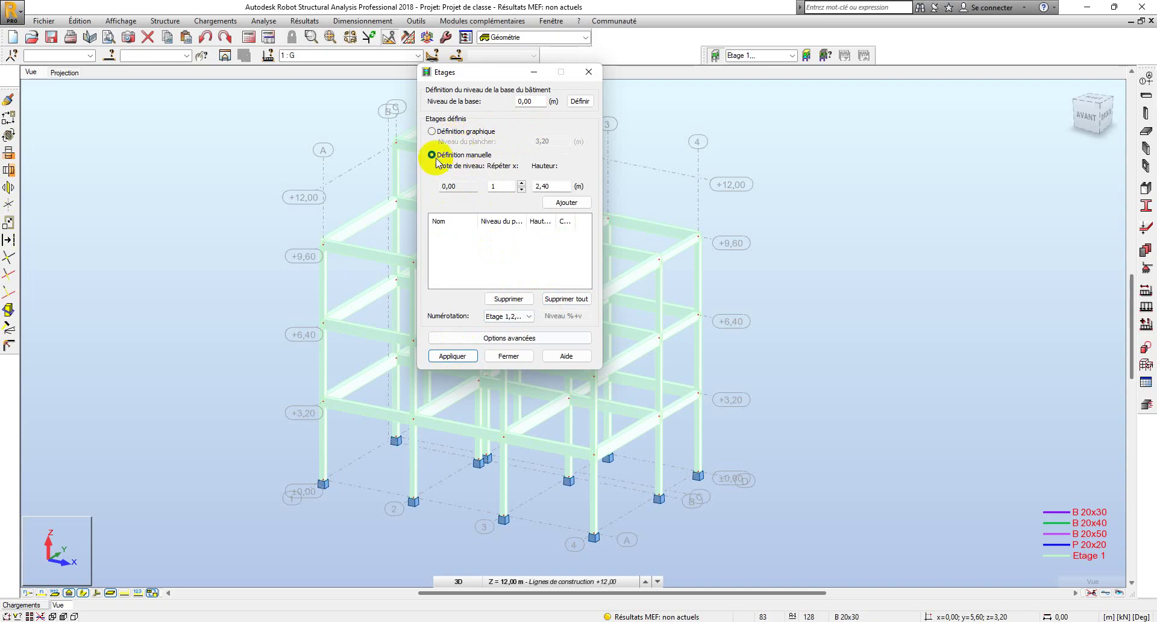
pyautogui.click(521, 182)
pyautogui.click(521, 183)
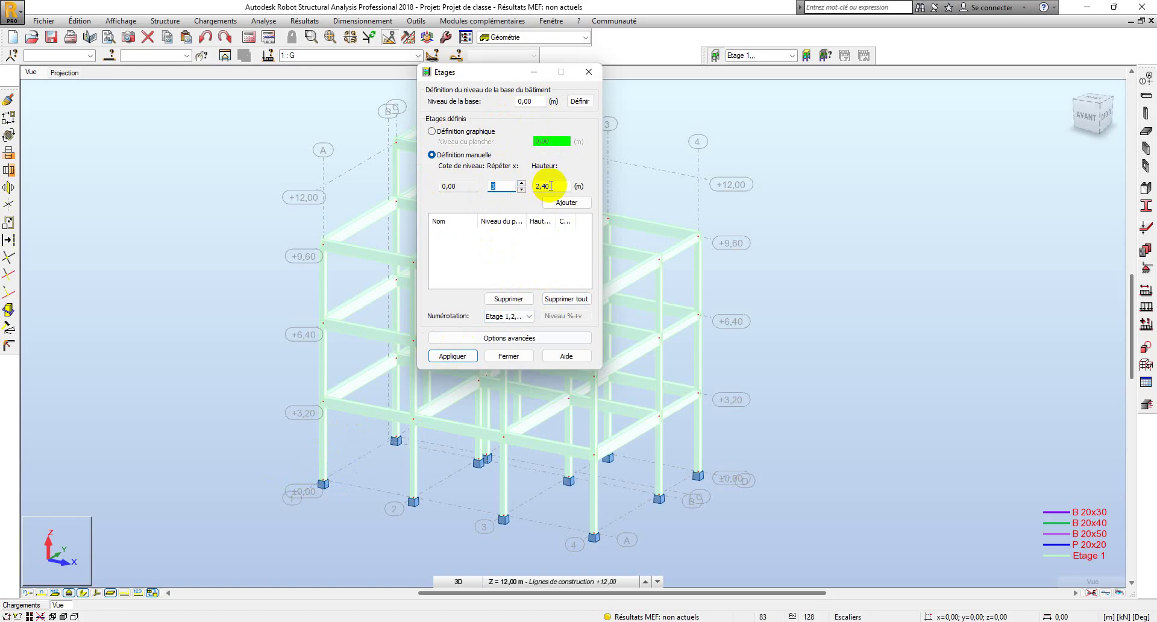
pyautogui.click(550, 186)
pyautogui.write('3,20')
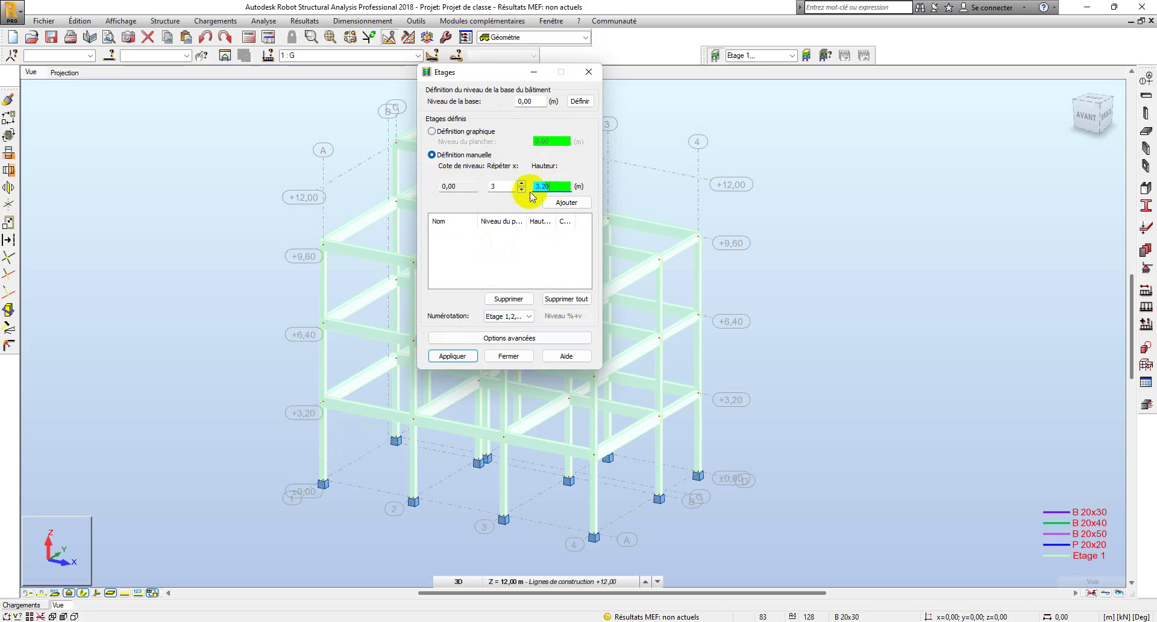
pyautogui.click(572, 202)
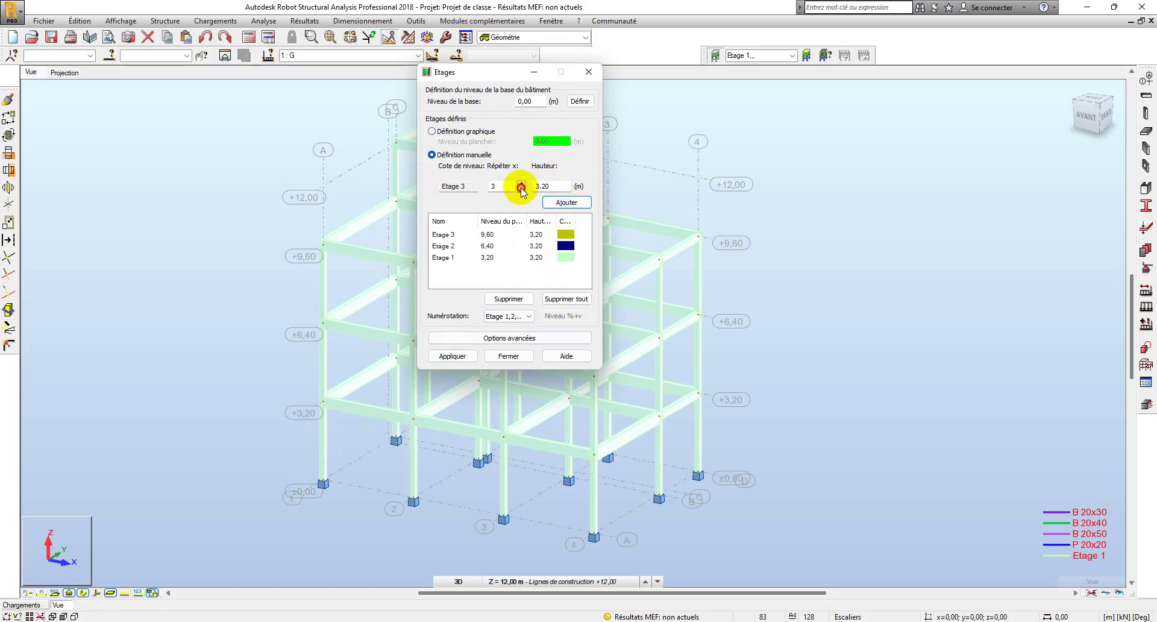
# Add a single storey 2,40 m high on top of the three existing storeys.
pyautogui.click(521, 189)
pyautogui.click(521, 189)
pyautogui.click(546, 186)
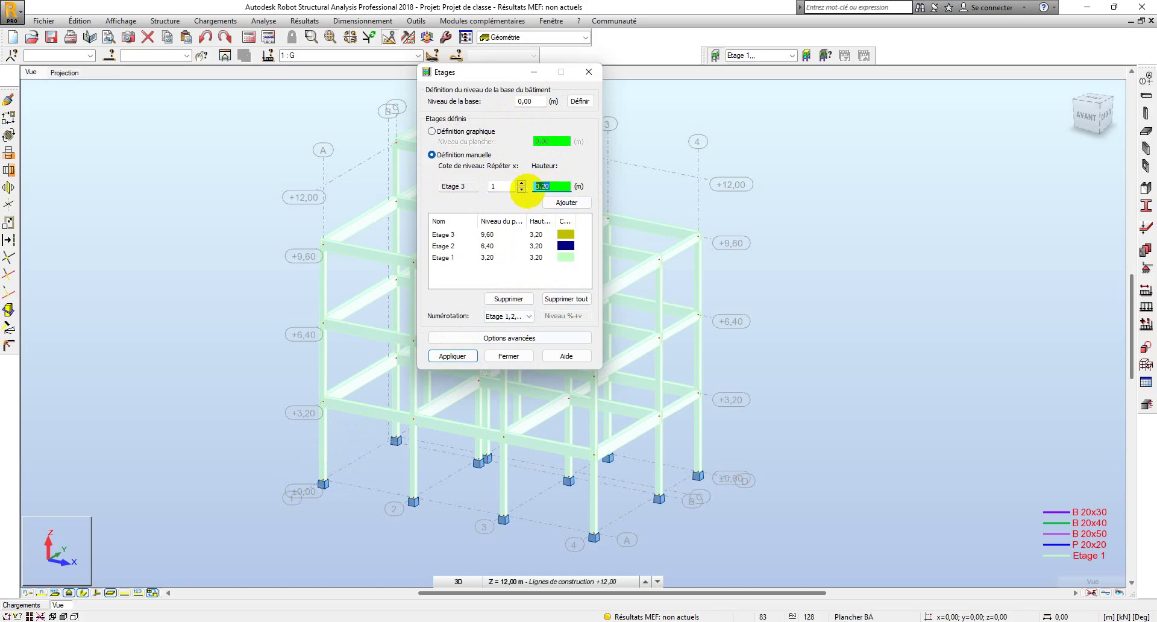
pyautogui.click(567, 202)
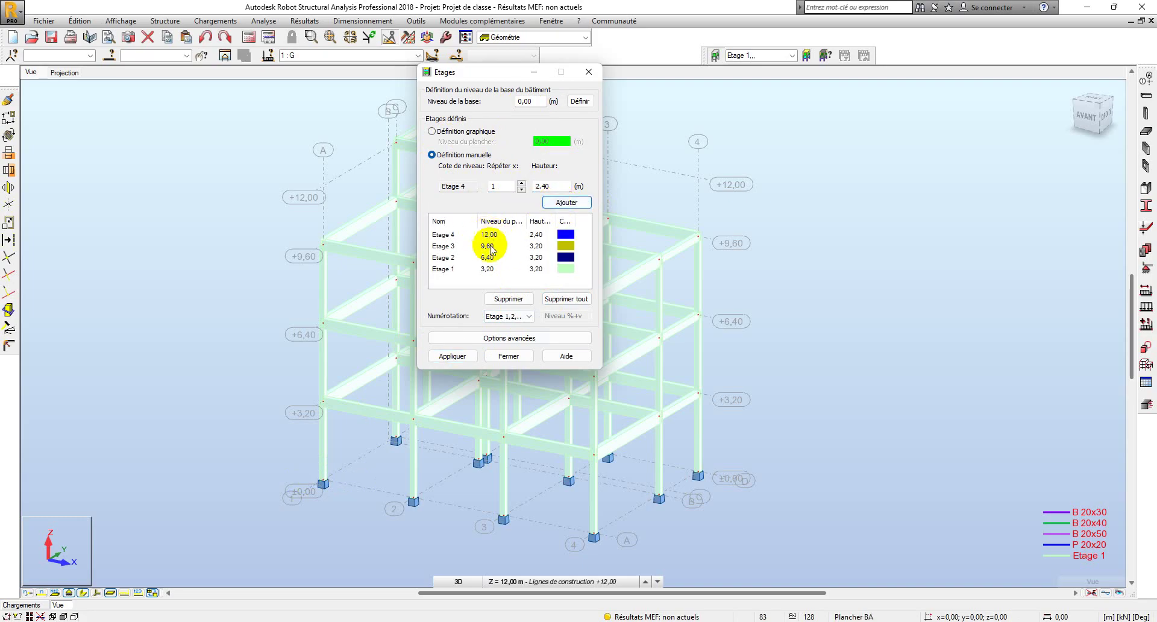
# Rename the lowest storey RDC and the one above it 1er Etage, each as a new model for the selected storey only.
pyautogui.click(450, 271)
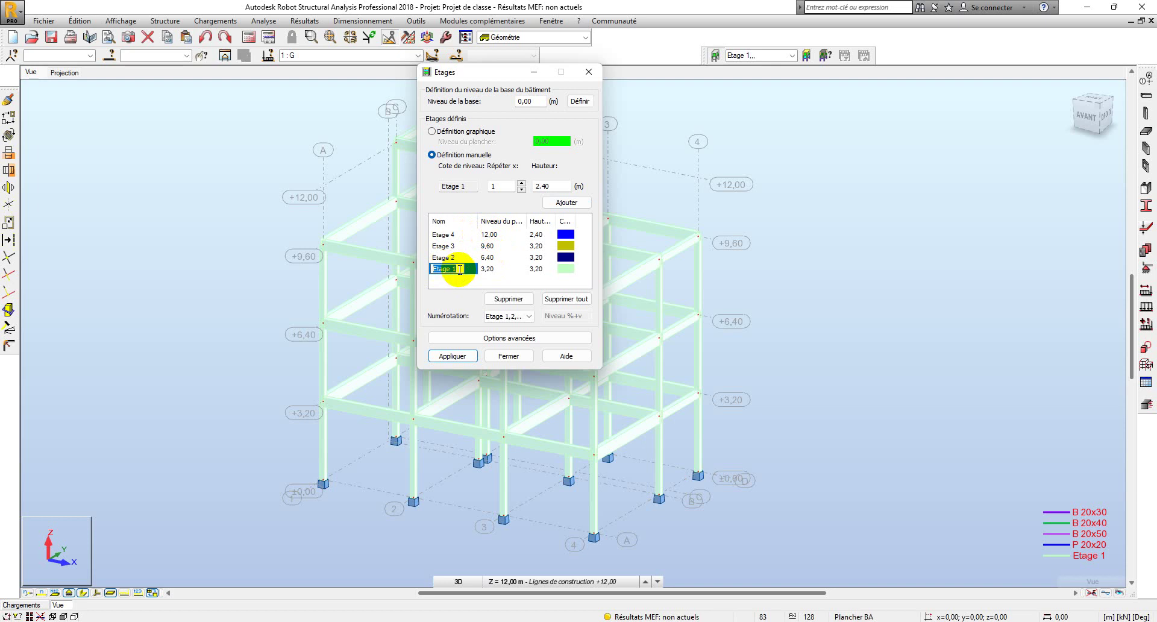
pyautogui.press('Return')
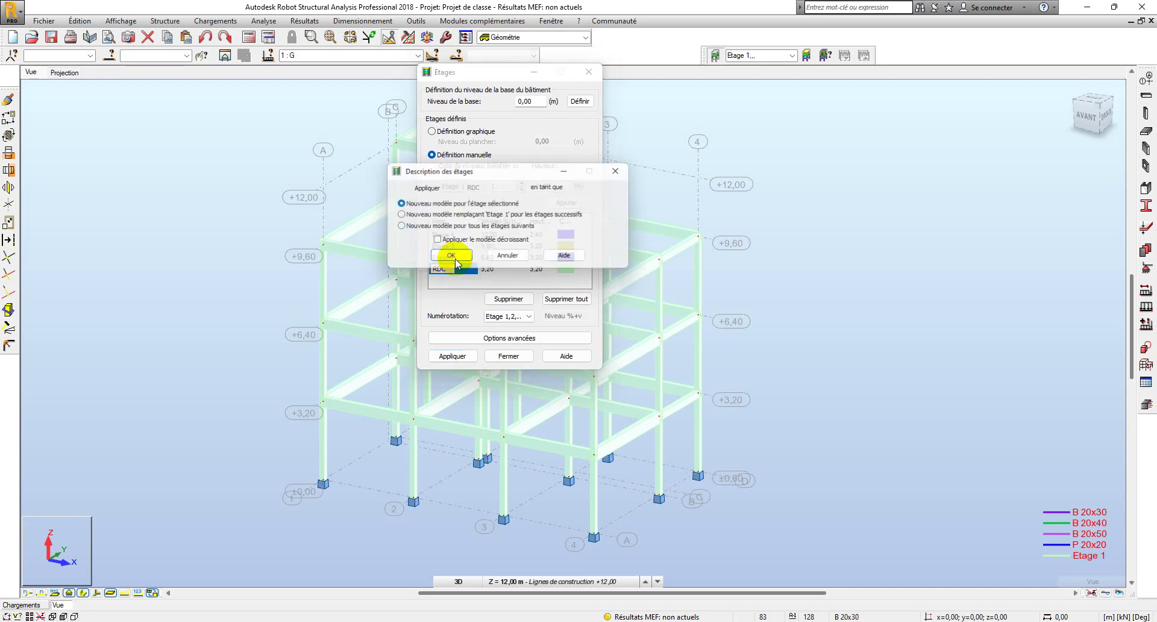
pyautogui.click(455, 258)
pyautogui.click(459, 260)
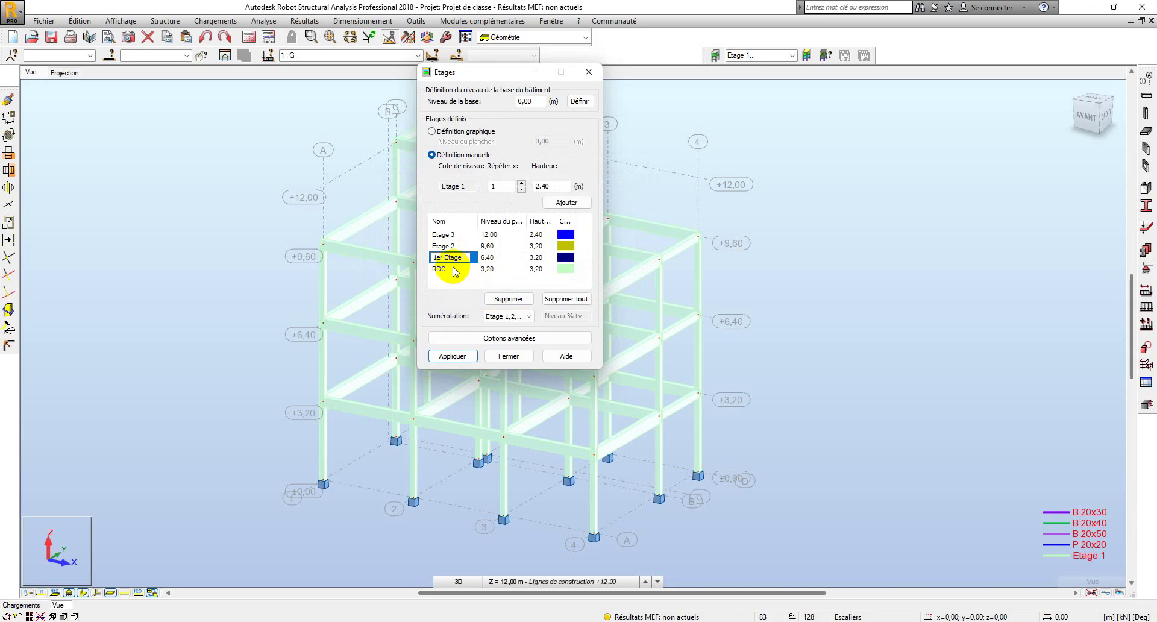
pyautogui.press('Return')
pyautogui.click(461, 258)
# Rename the third storey 2eme Etage and the top storey Cage, each as a new model for the selected storey only.
pyautogui.click(452, 245)
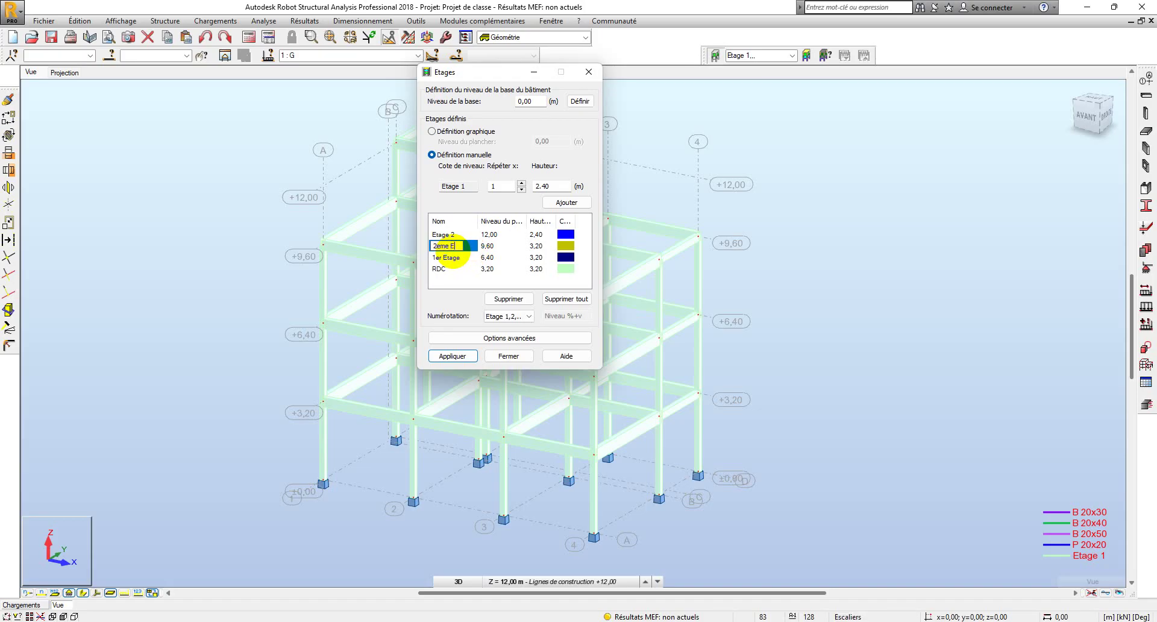
pyautogui.press('Return')
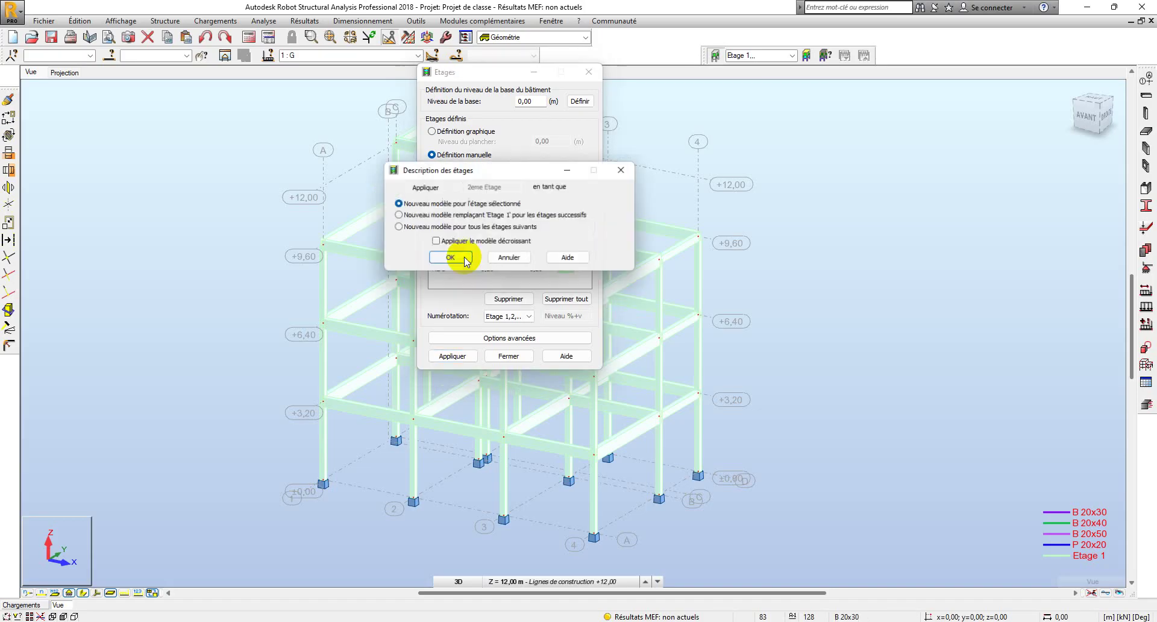
pyautogui.click(447, 257)
pyautogui.click(447, 236)
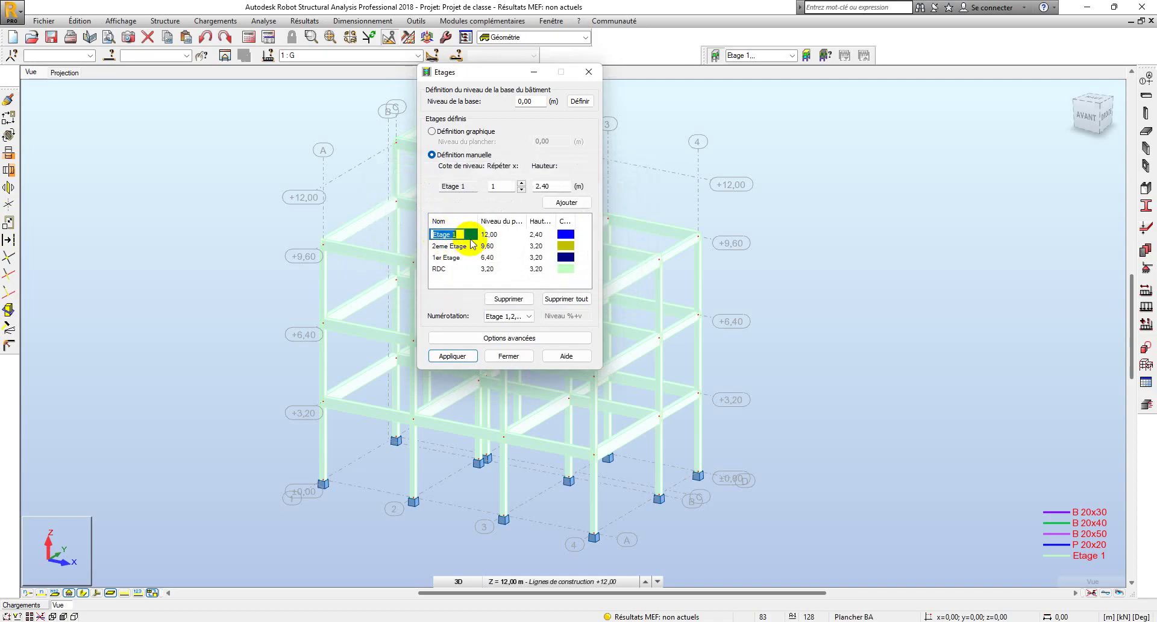
pyautogui.press('Return')
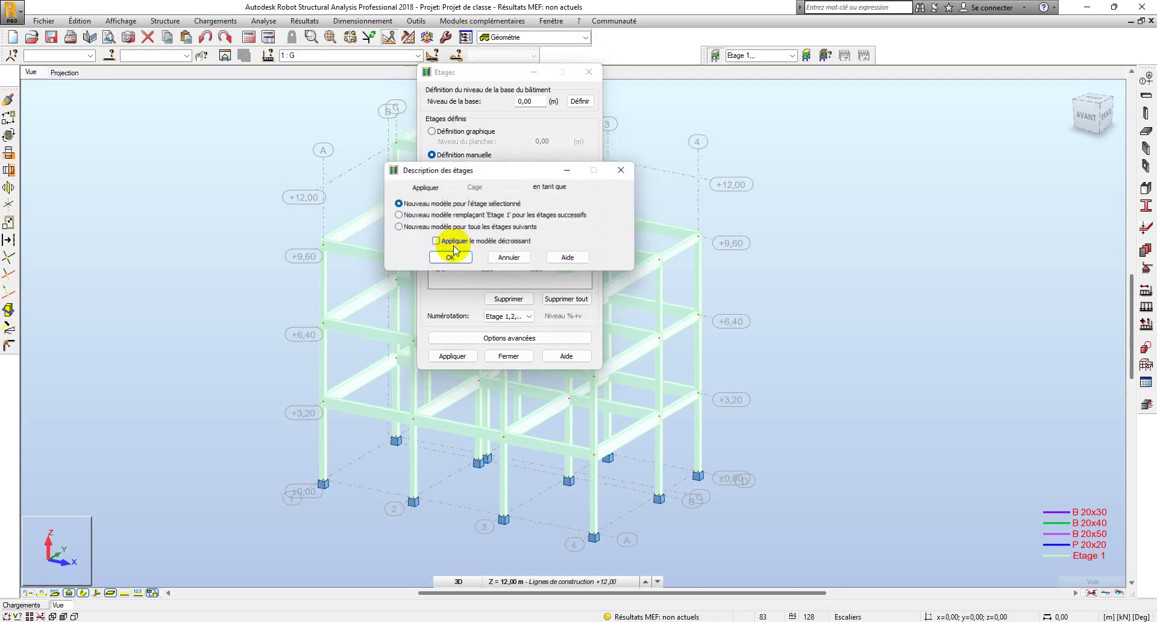
pyautogui.click(447, 257)
# Apply the new storey definitions to the structure and close their settings.
pyautogui.click(452, 355)
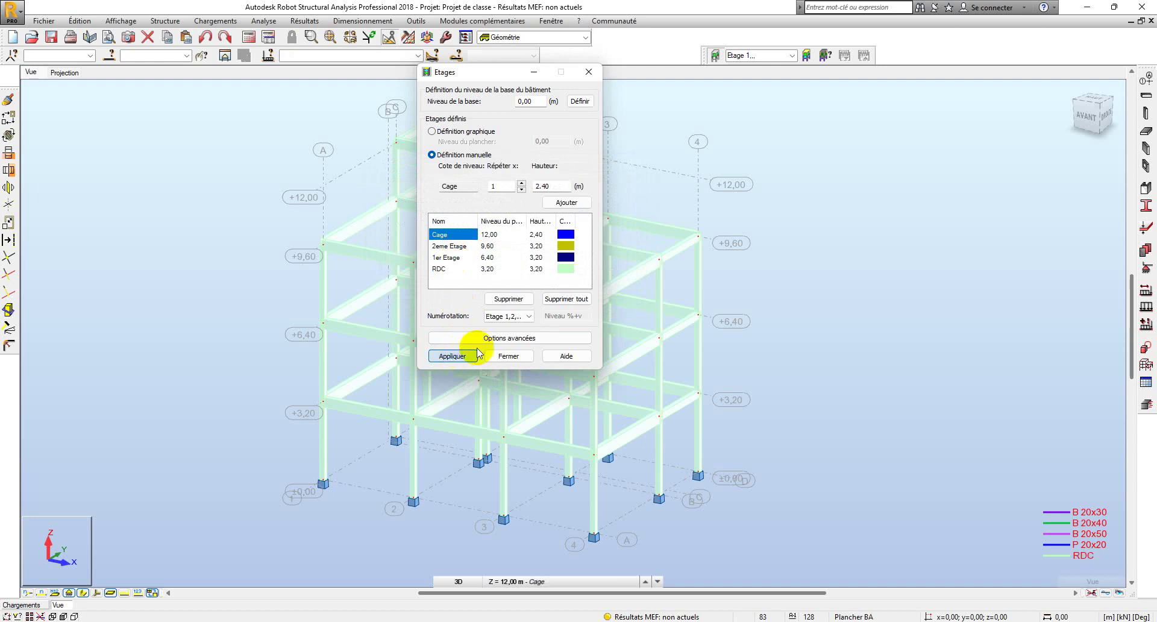
pyautogui.click(457, 360)
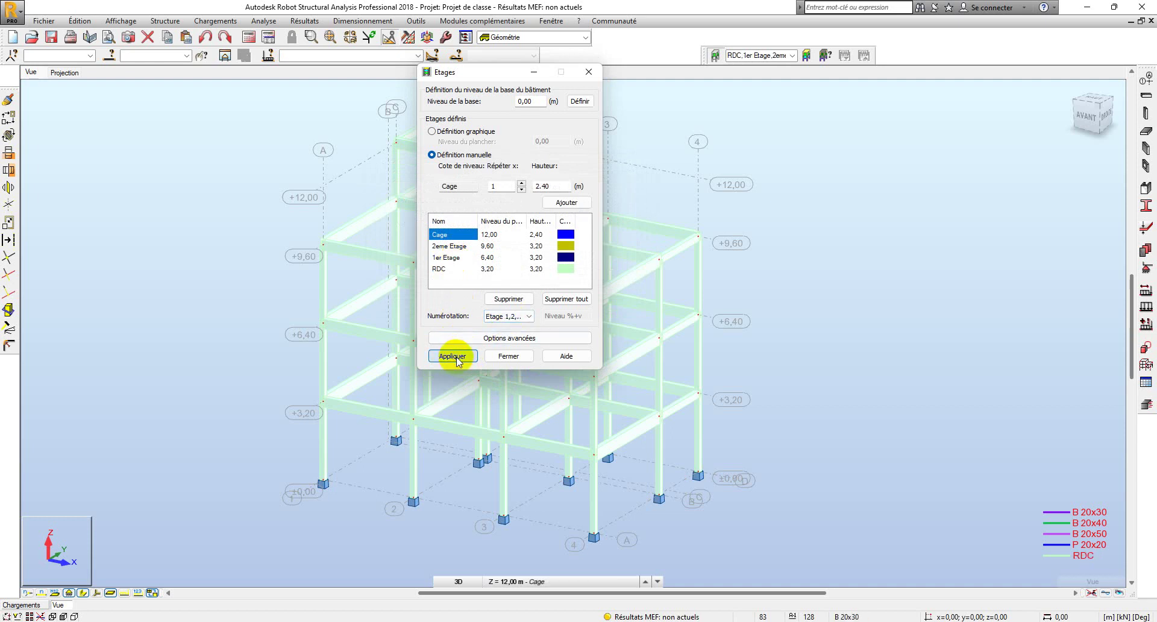
pyautogui.click(502, 356)
pyautogui.scroll(-4, 735, 297)
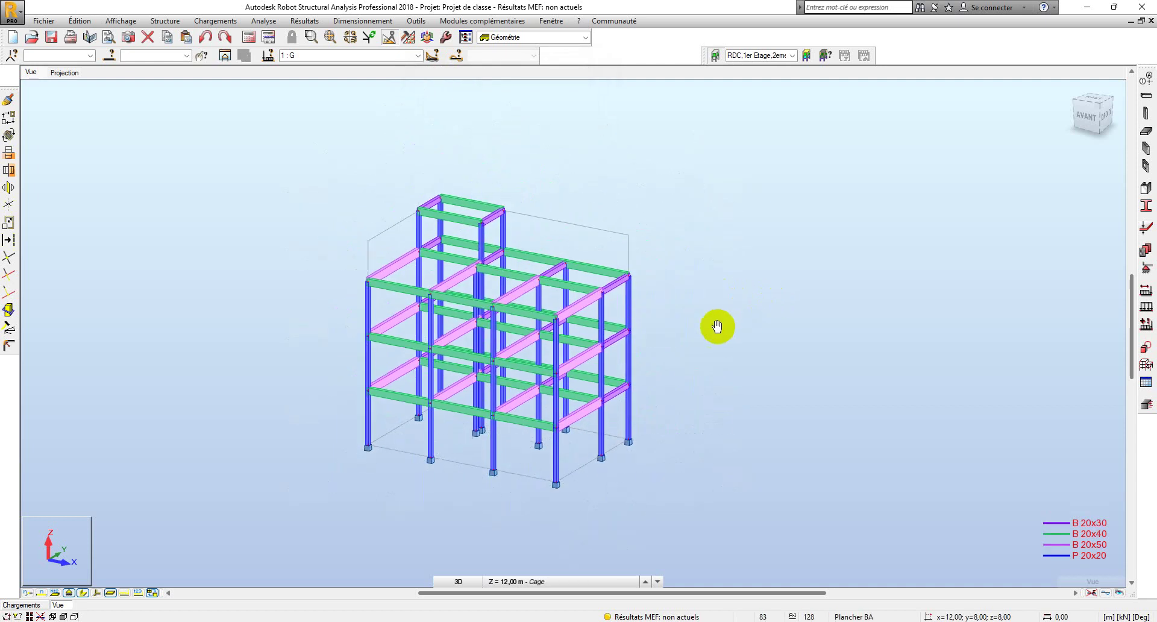
pyautogui.click(790, 59)
pyautogui.click(650, 136)
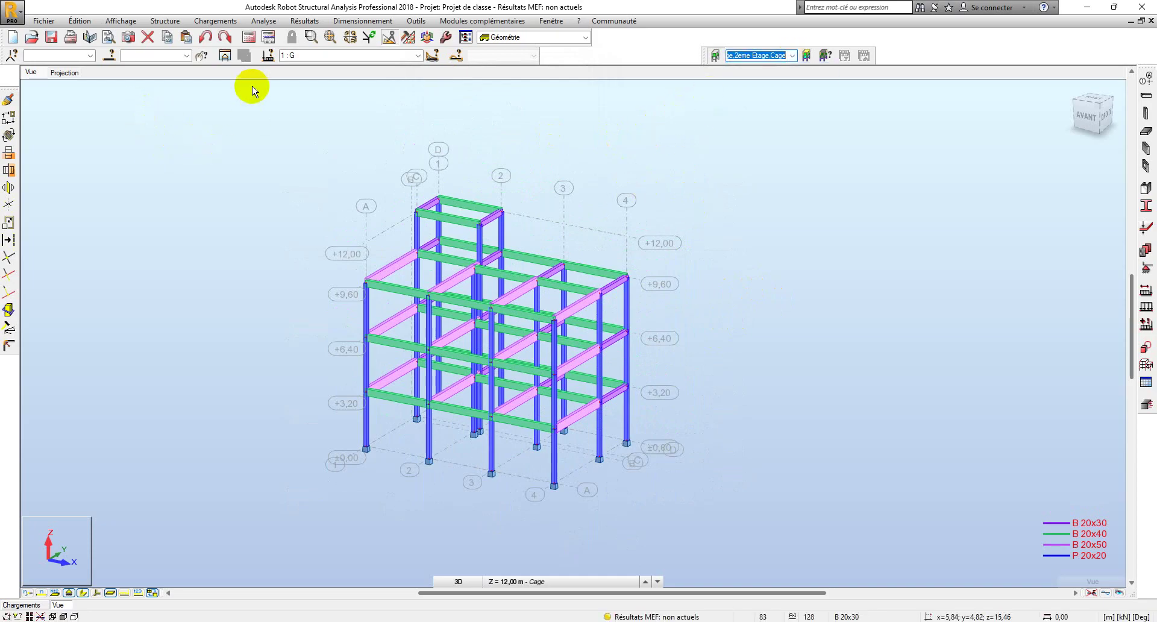
pyautogui.moveTo(277, 320); pyautogui.dragTo(315, 319, button='middle')
pyautogui.moveTo(386, 344); pyautogui.dragTo(357, 345, button='middle')
pyautogui.scroll(2, 499, 379)
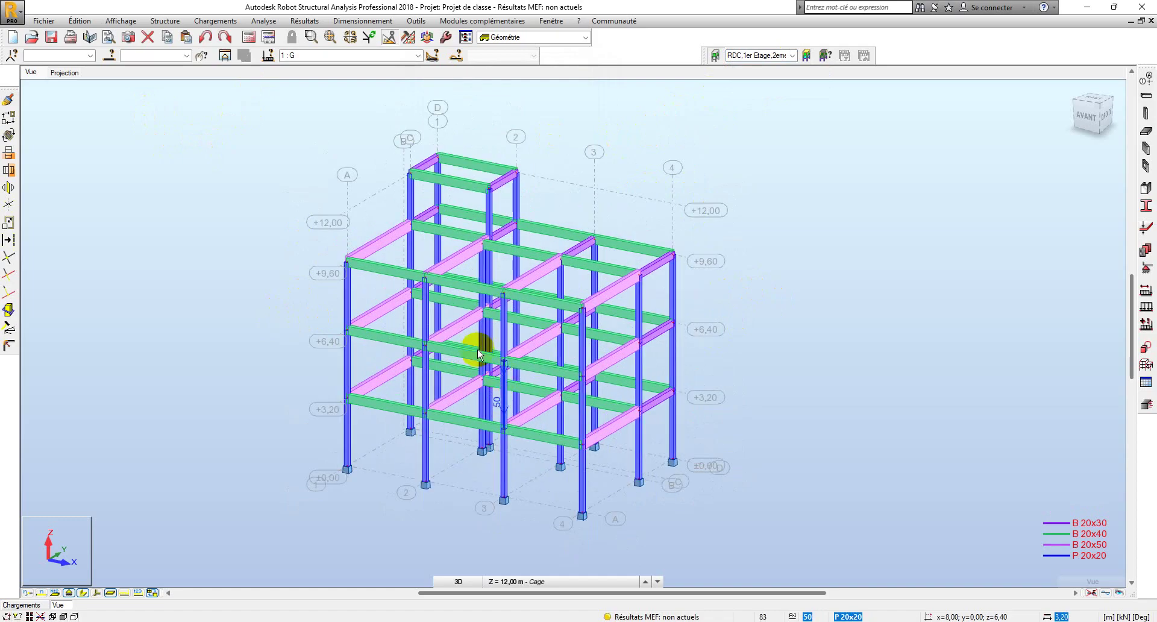
# Run the structure verification for the whole frame and close its report.
pyautogui.click(263, 20)
pyautogui.click(288, 130)
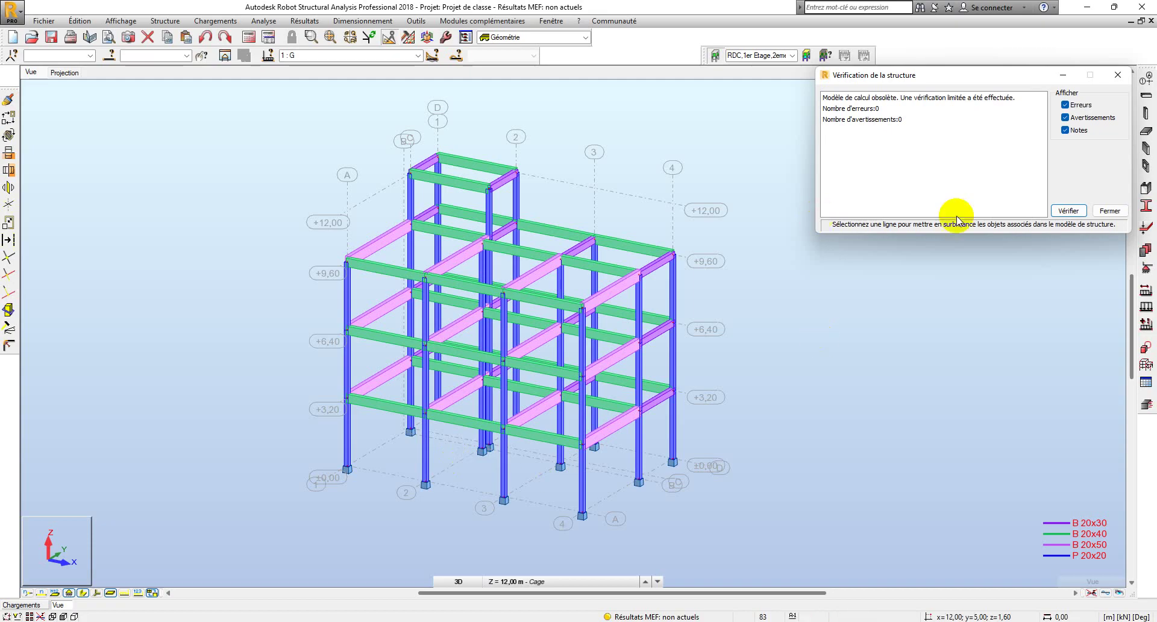
pyautogui.click(1108, 210)
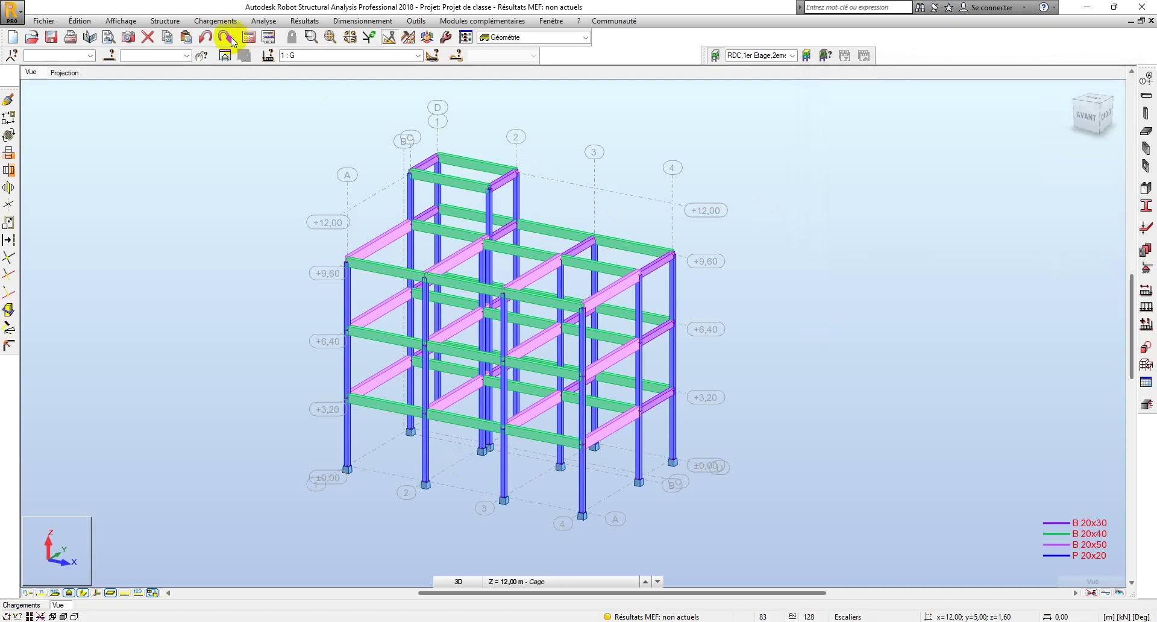
# Calculate the structure and dismiss the calculation messages.
pyautogui.click(249, 37)
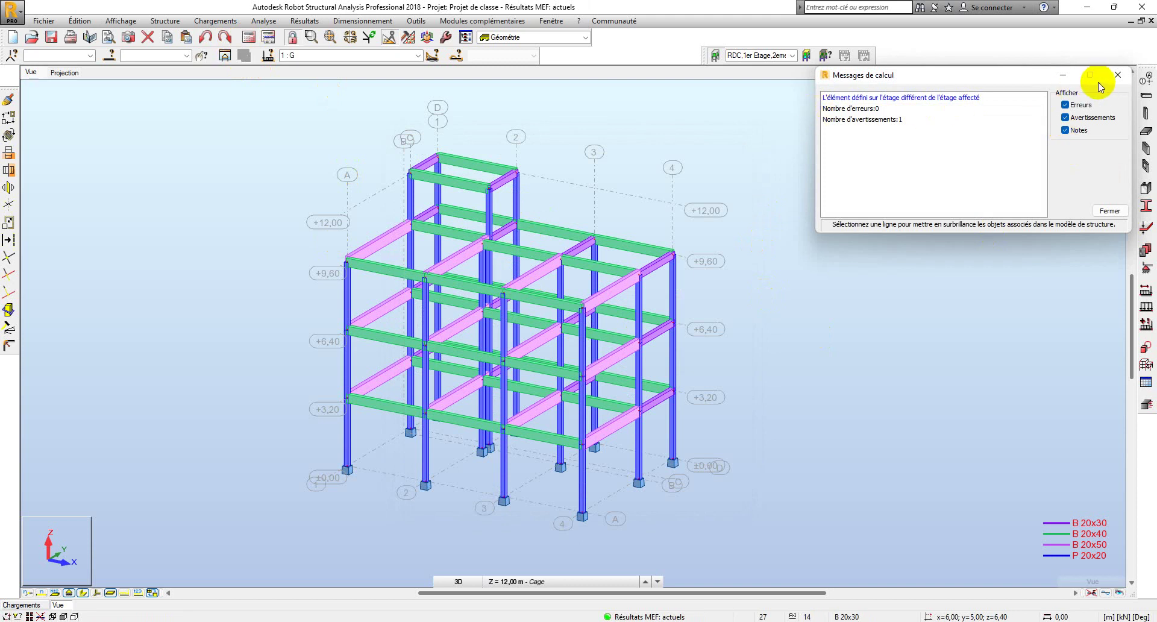
pyautogui.click(1117, 76)
# Switch from the 3D view to the plan projection and display the 2eme Etage level at 9,60 m.
pyautogui.moveTo(526, 314); pyautogui.dragTo(475, 306, button='middle')
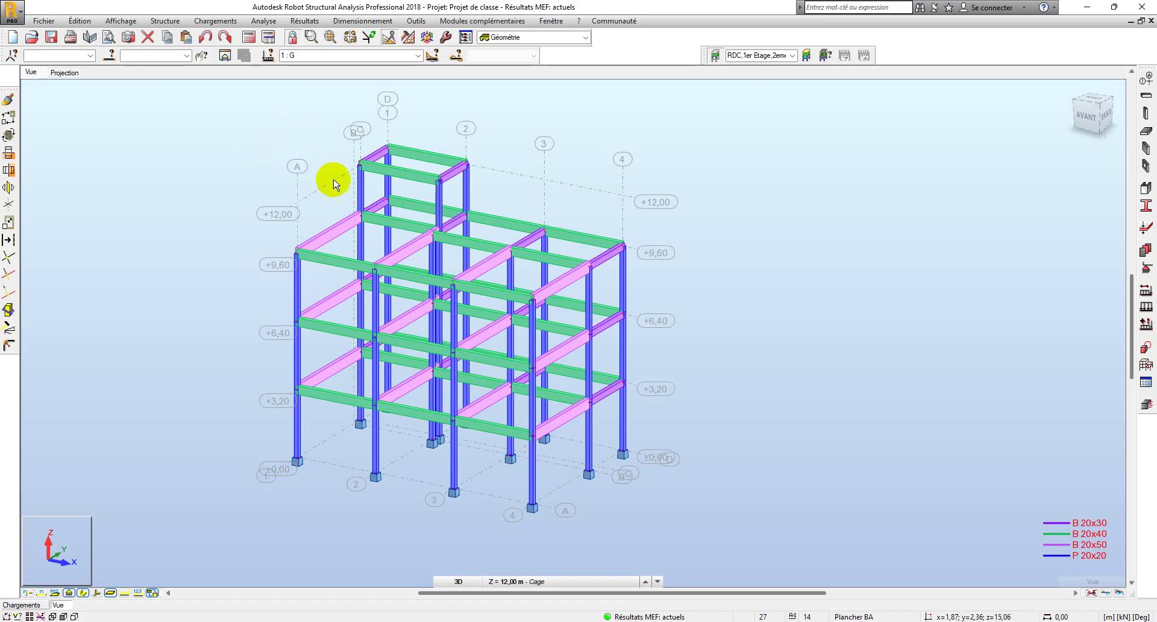
pyautogui.moveTo(331, 227); pyautogui.dragTo(413, 245, button='middle')
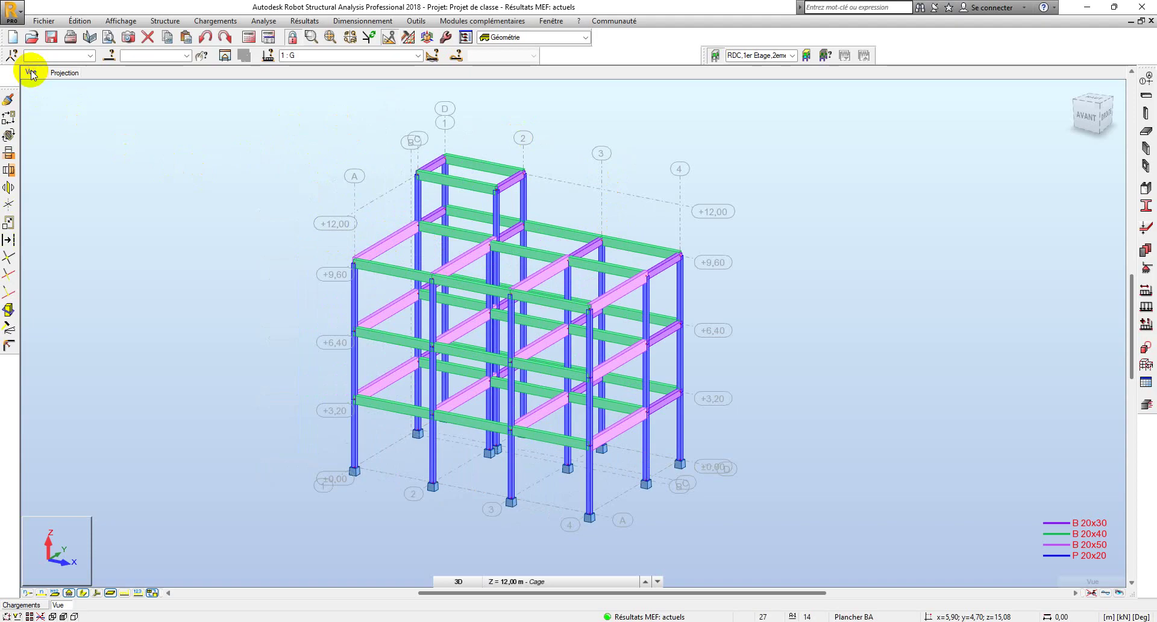
pyautogui.click(56, 72)
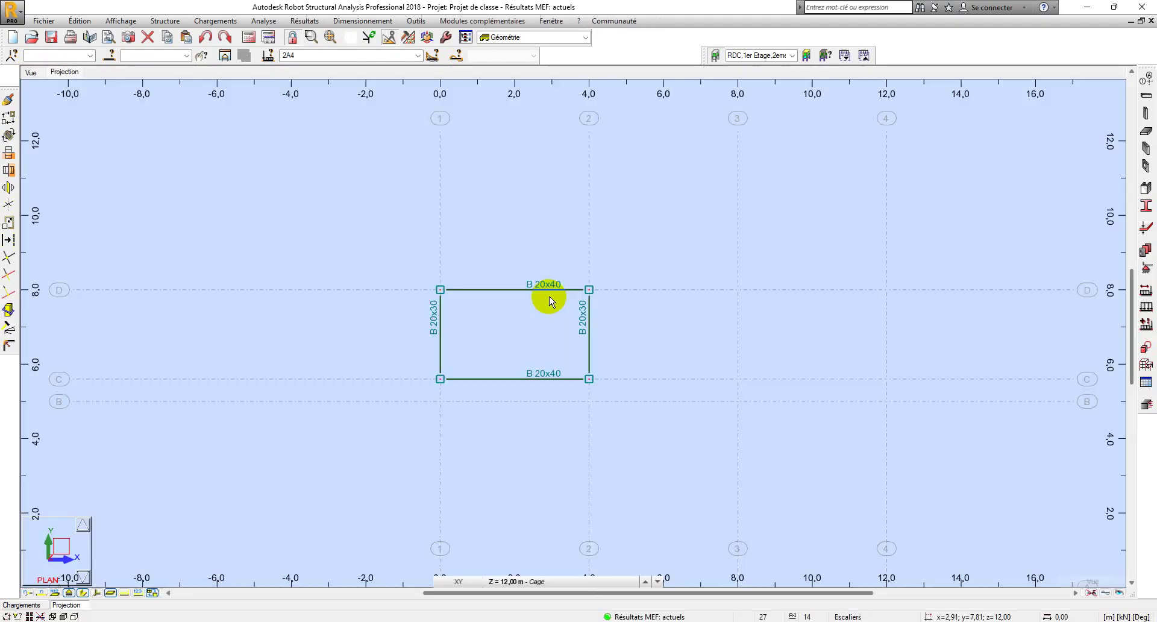
pyautogui.click(491, 585)
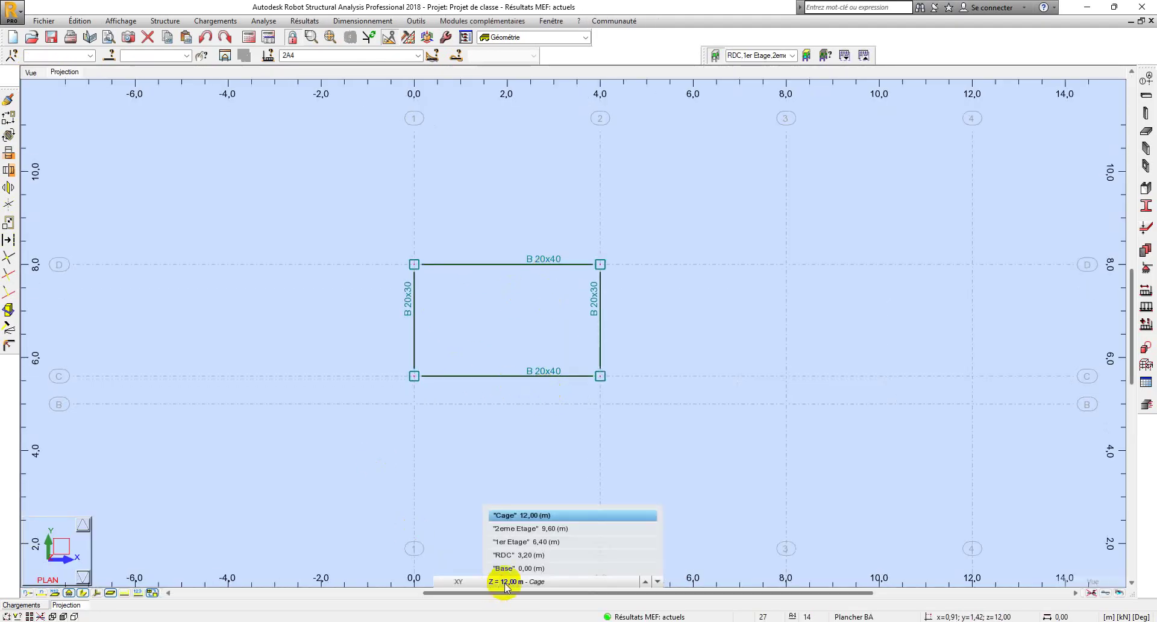
pyautogui.click(518, 529)
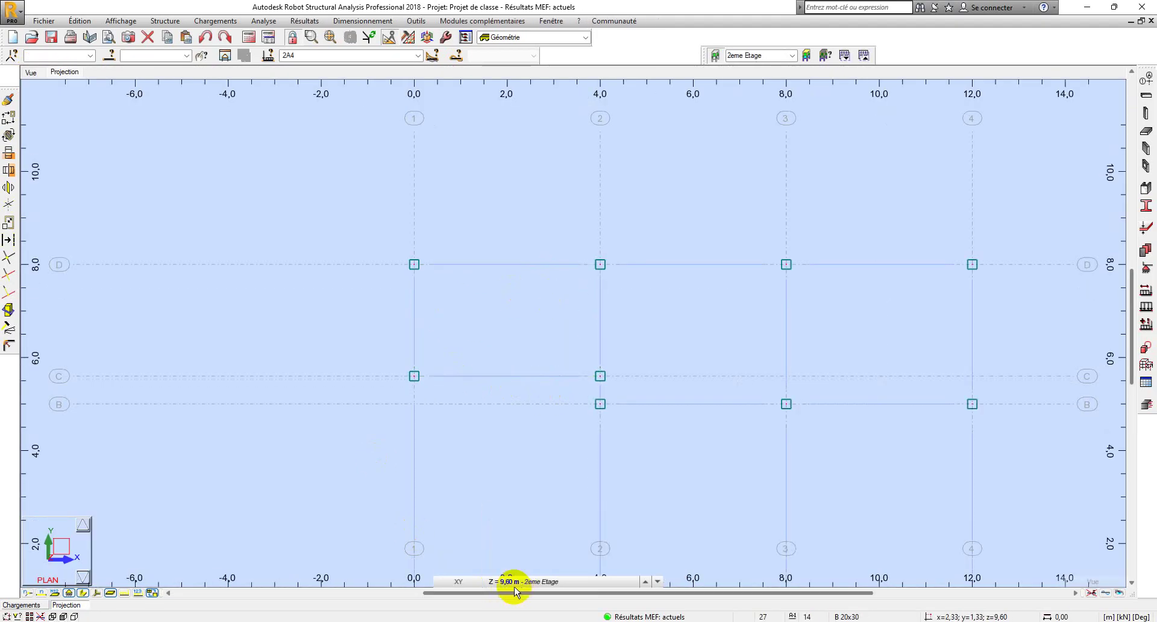
# Change the displayed plan level to Cage at 12,00 m and frame its beam rectangle.
pyautogui.click(516, 583)
pyautogui.click(514, 515)
pyautogui.scroll(-2, 470, 345)
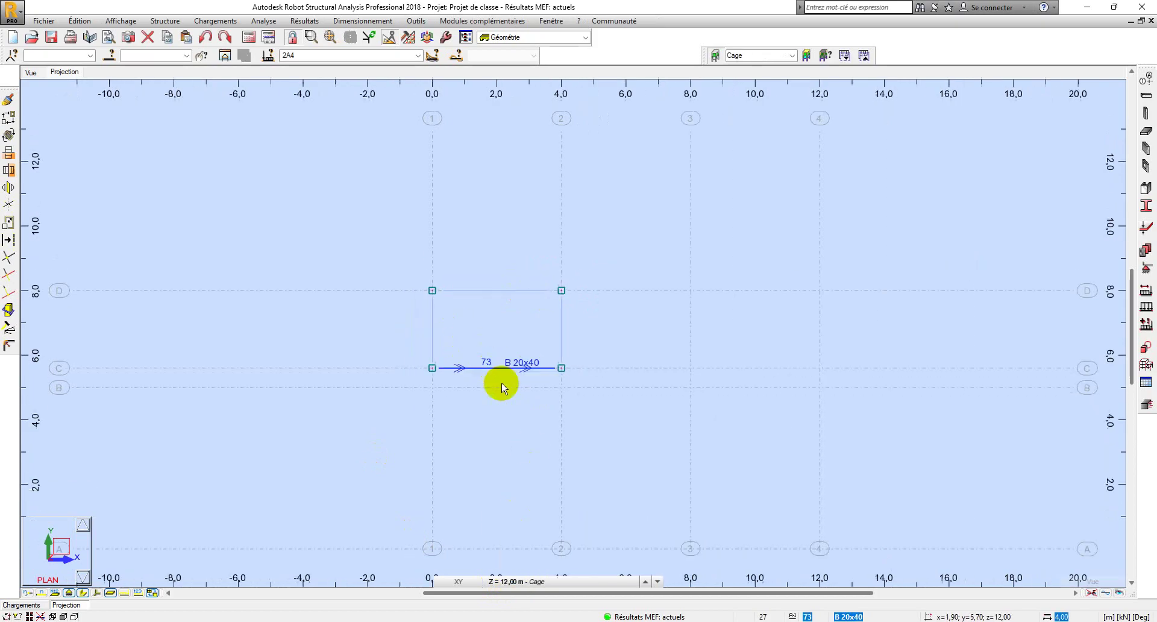
pyautogui.moveTo(483, 374); pyautogui.dragTo(446, 340, button='middle')
pyautogui.scroll(2, 419, 302)
pyautogui.moveTo(382, 301); pyautogui.dragTo(392, 317, button='middle')
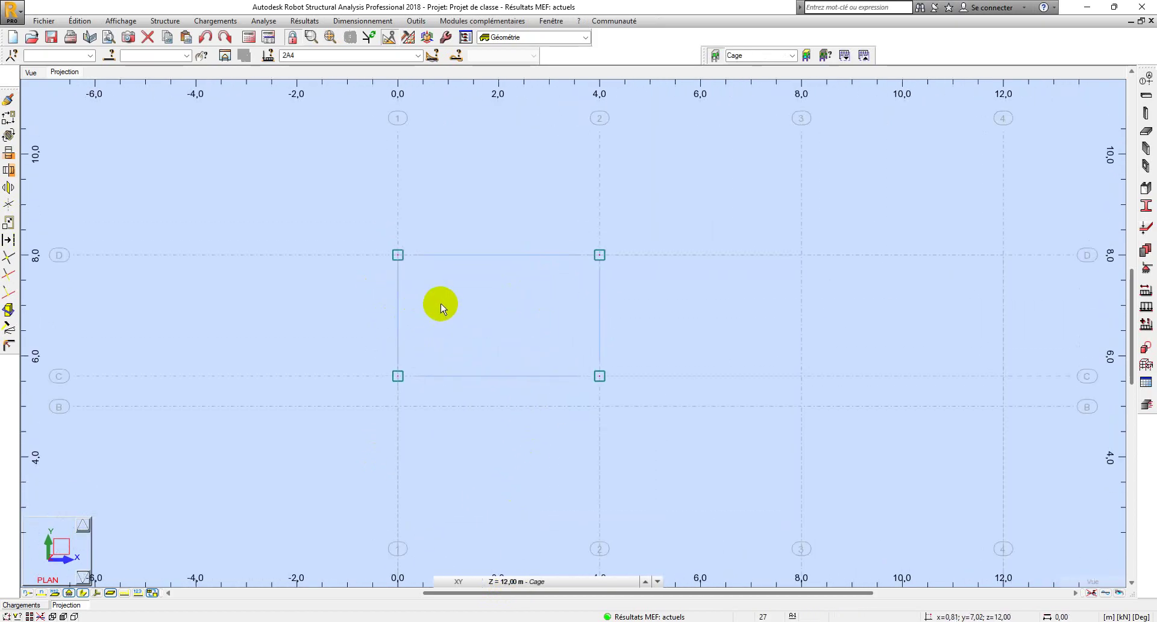
# Check the stairwell upper floor plan in AutoCAD and the permanent loads summary in Adobe Reader, and return to Robot.
pyautogui.click(519, 583)
pyautogui.click(747, 621)
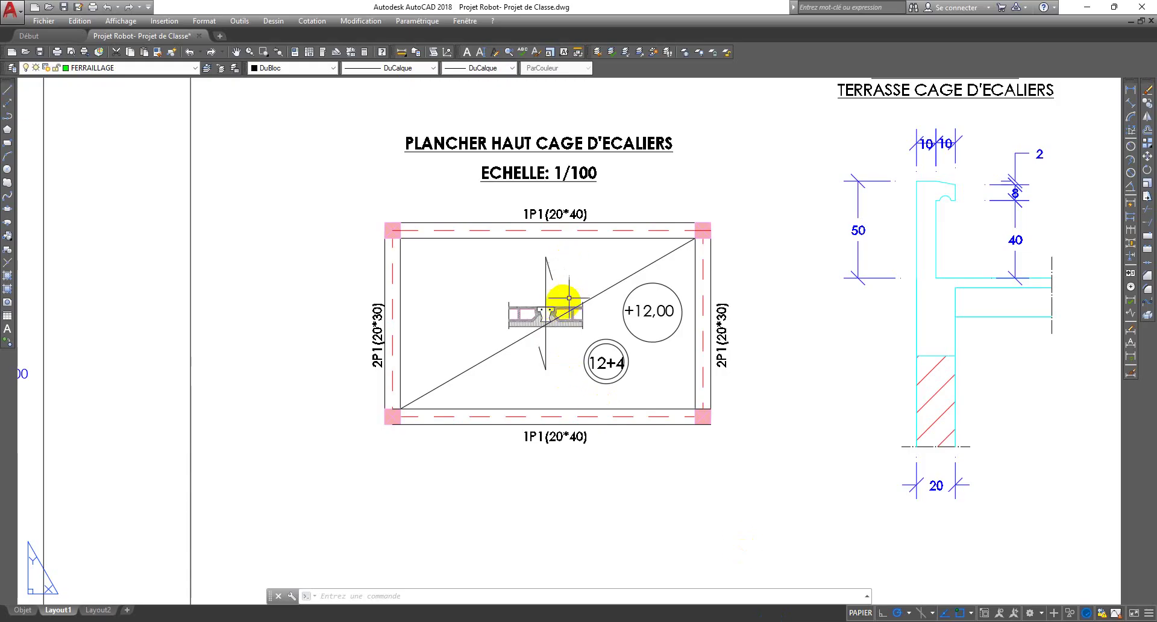
pyautogui.scroll(-2, 563, 304)
pyautogui.scroll(2, 621, 307)
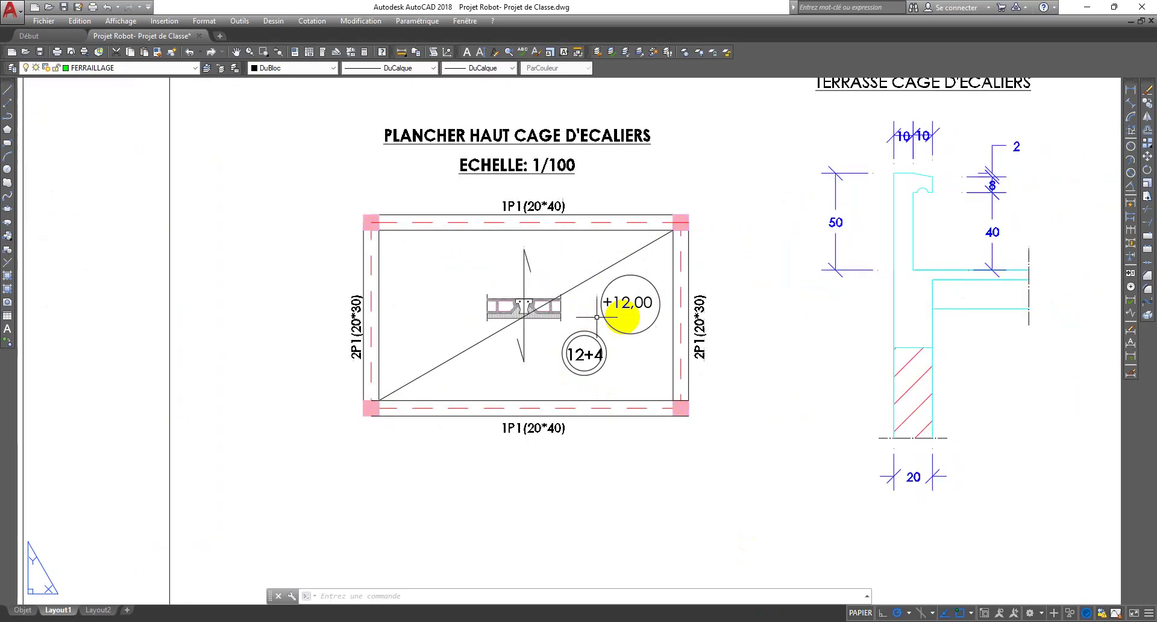
pyautogui.click(757, 621)
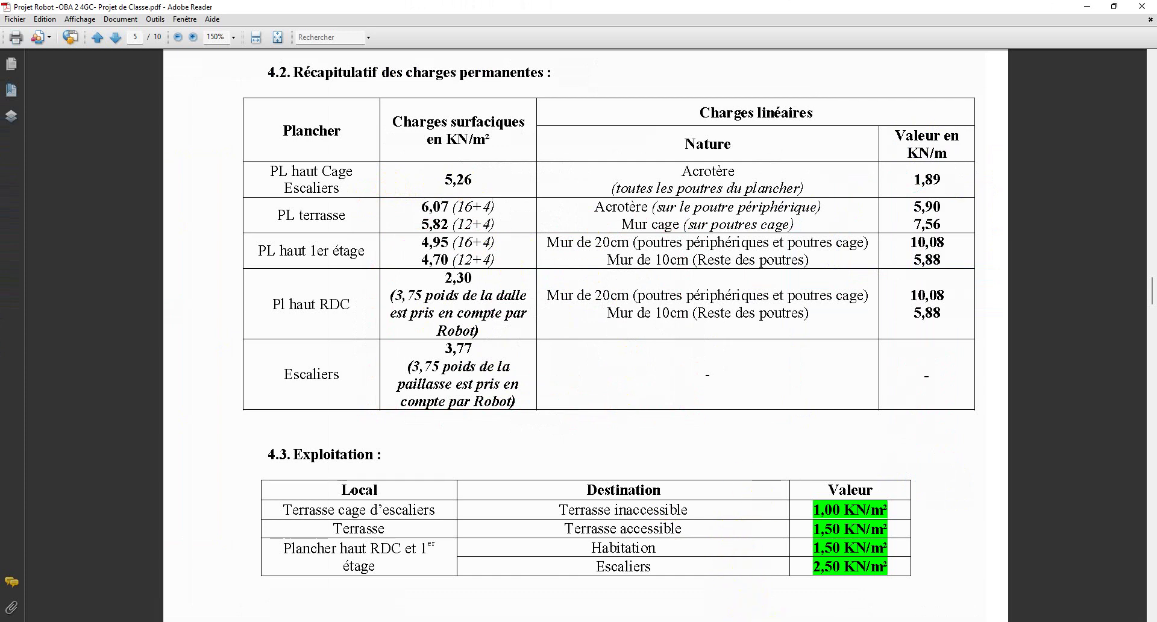
pyautogui.click(726, 620)
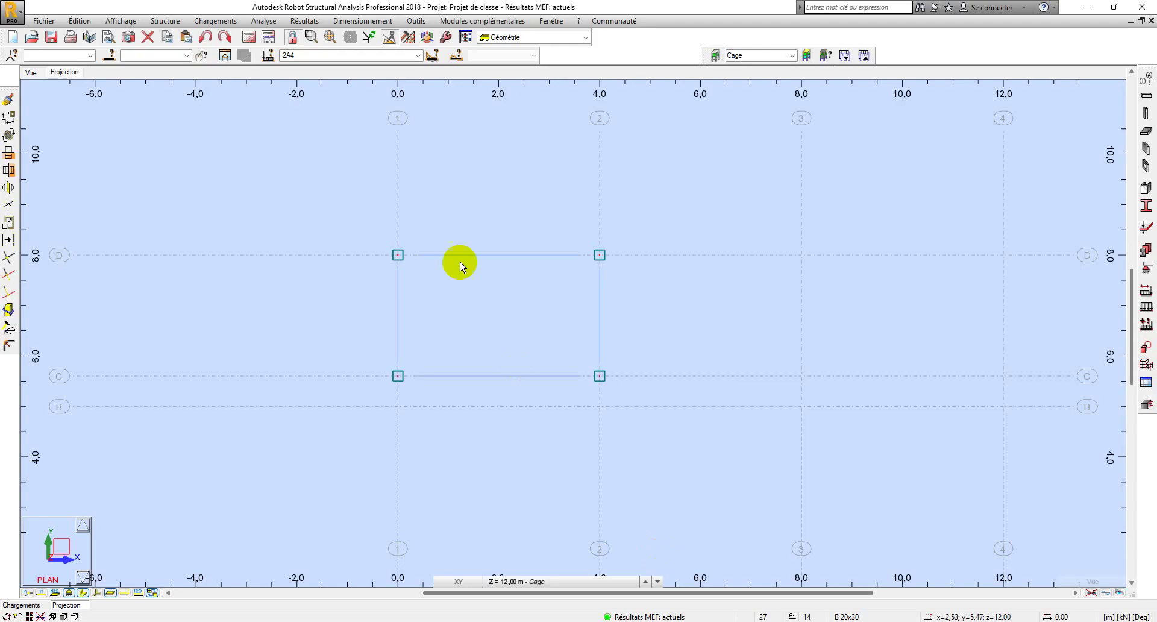
# Start defining a cladding with load distribution in Direction X and the Rectangle definition method.
pyautogui.click(163, 21)
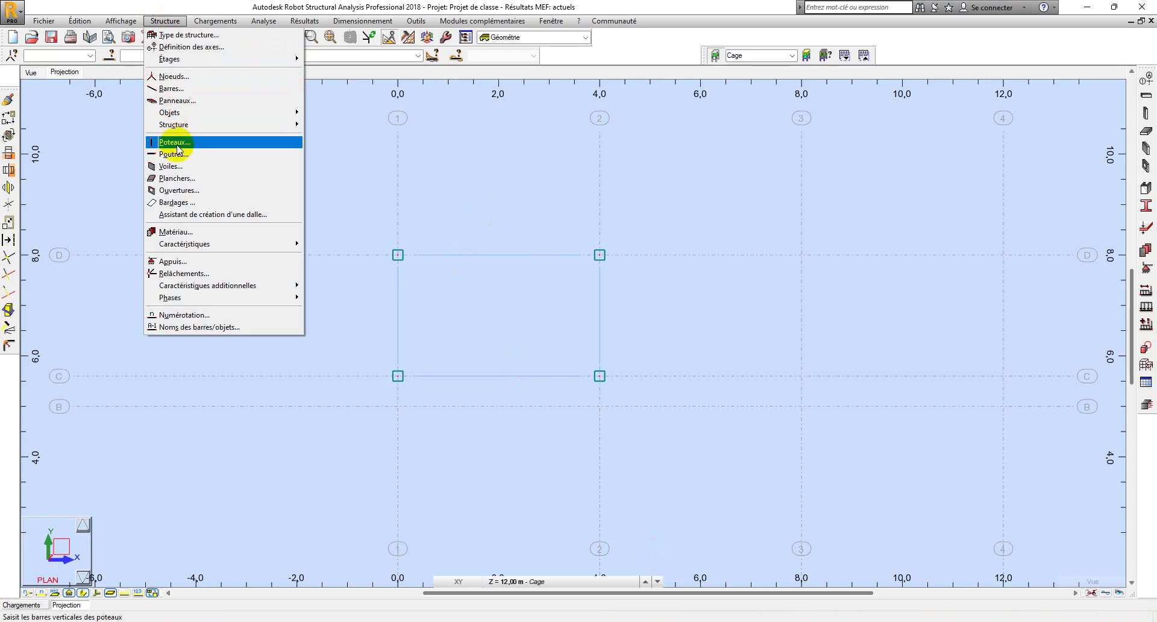
pyautogui.click(176, 202)
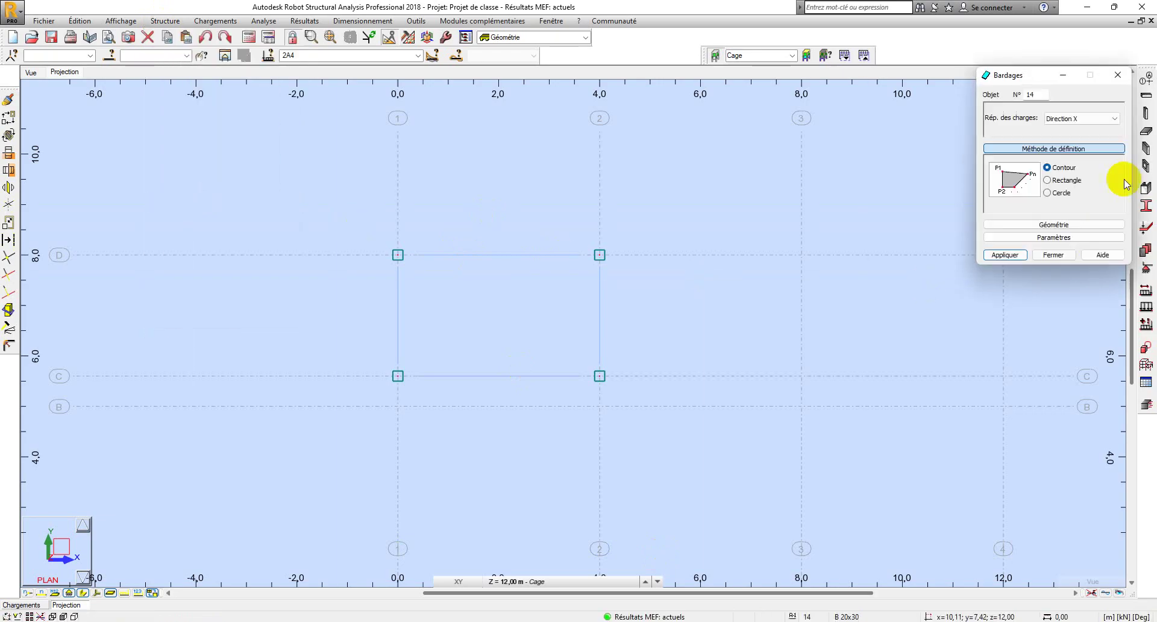
pyautogui.click(1055, 181)
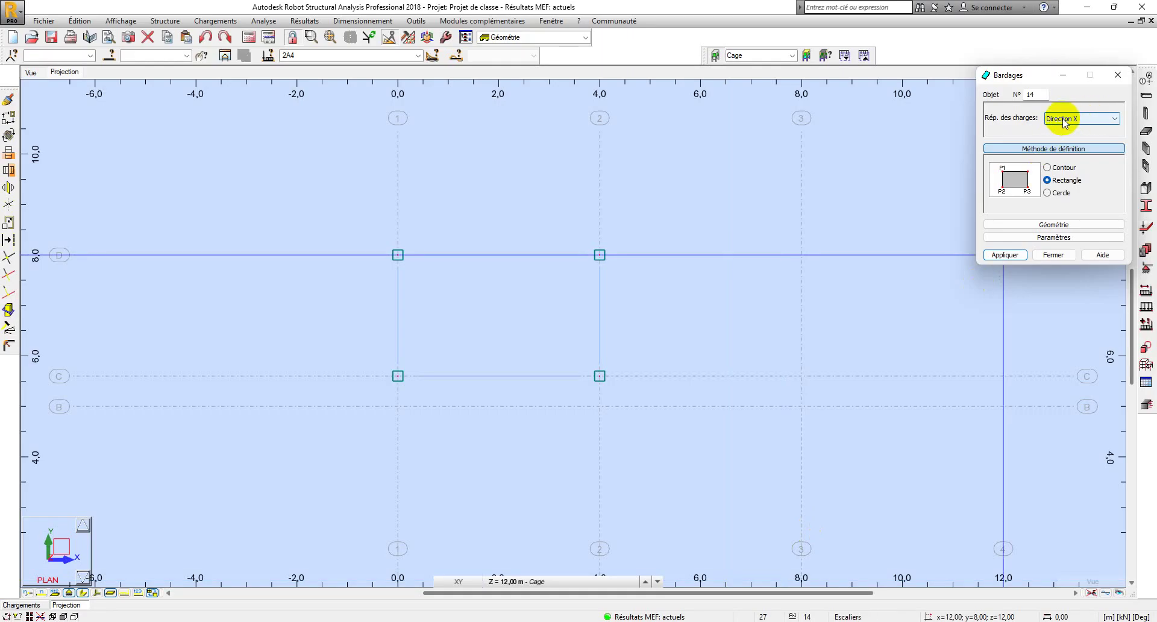
# Try a rectangular cladding on the Cage level through C-2, D-2 and D-1, accepting the results change, and undo it.
pyautogui.click(600, 376)
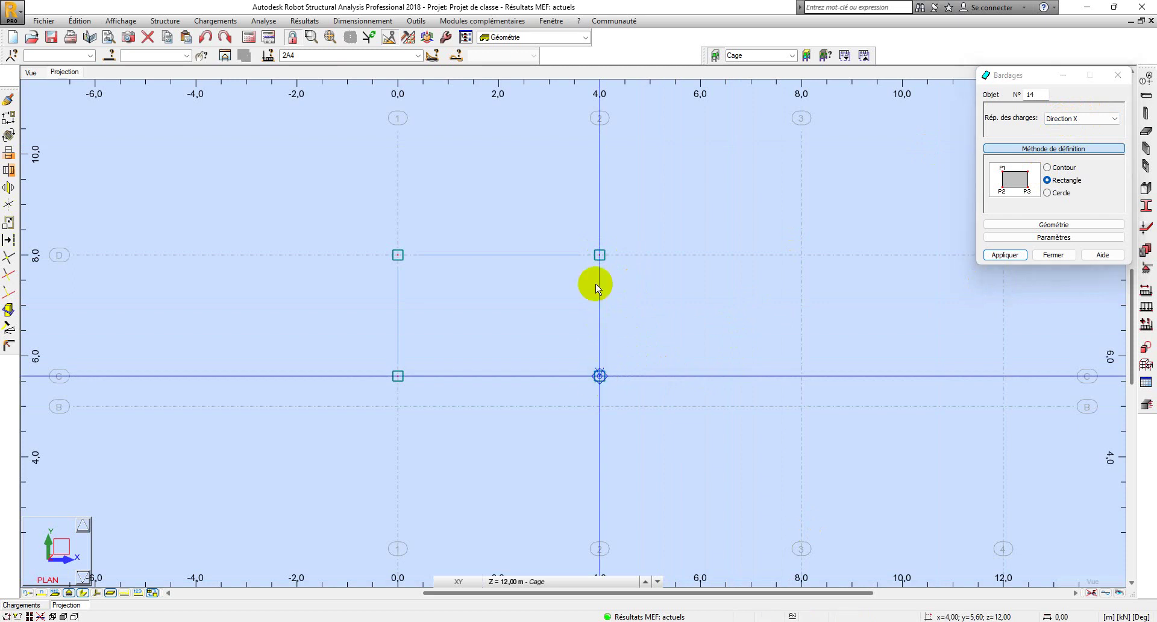
pyautogui.click(600, 255)
pyautogui.click(398, 254)
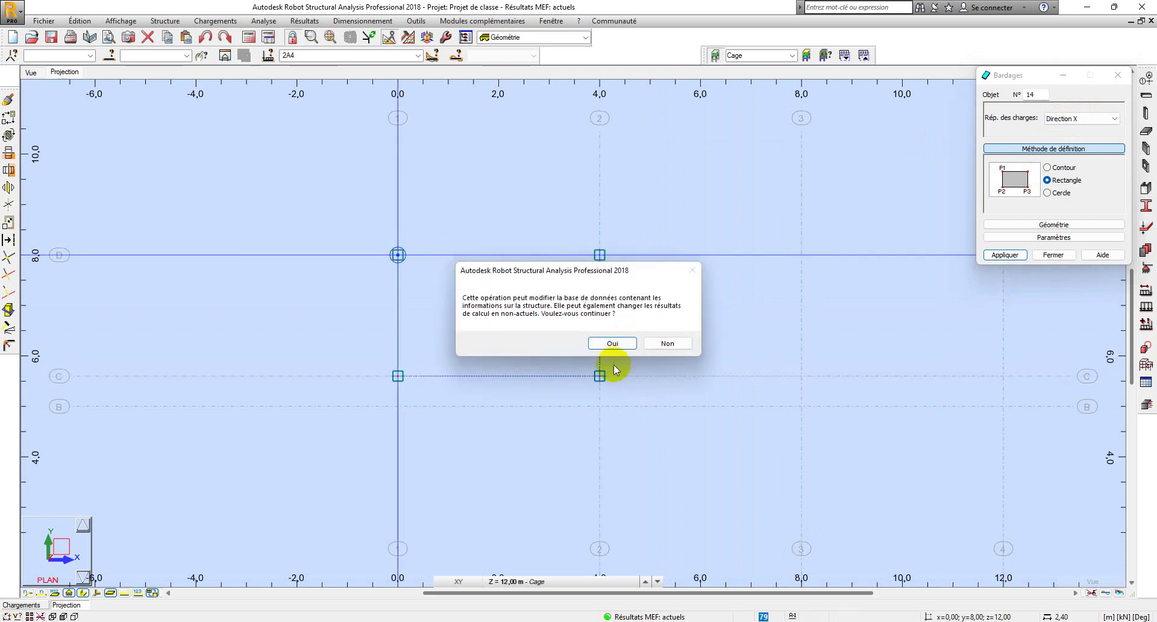
pyautogui.click(610, 343)
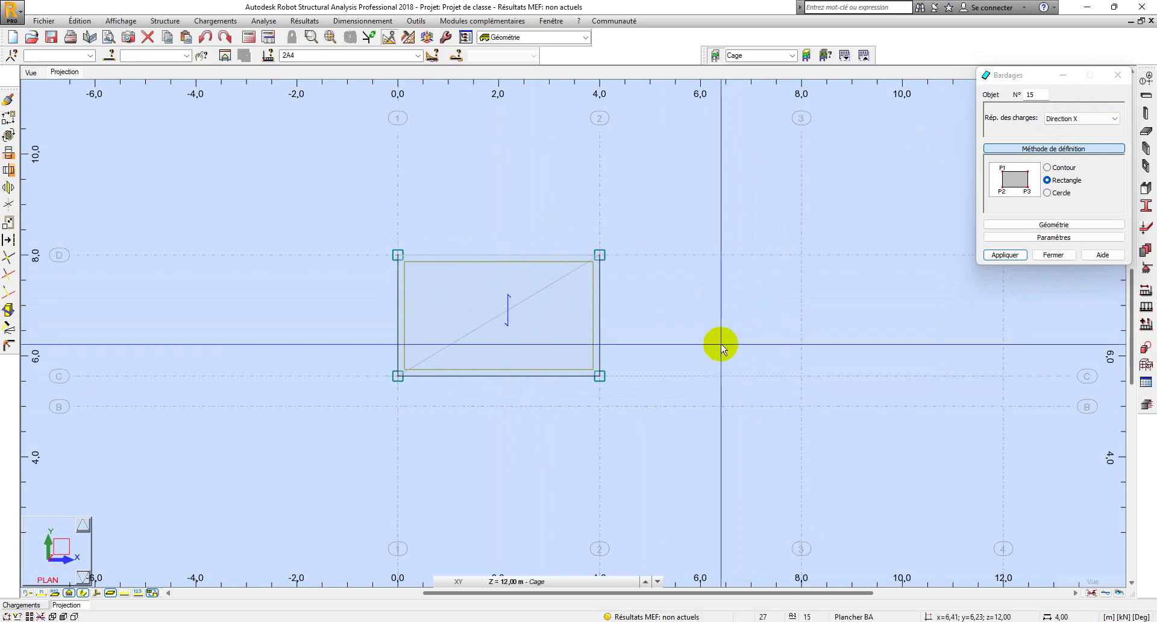
pyautogui.hotkey('ctrl', 'z')
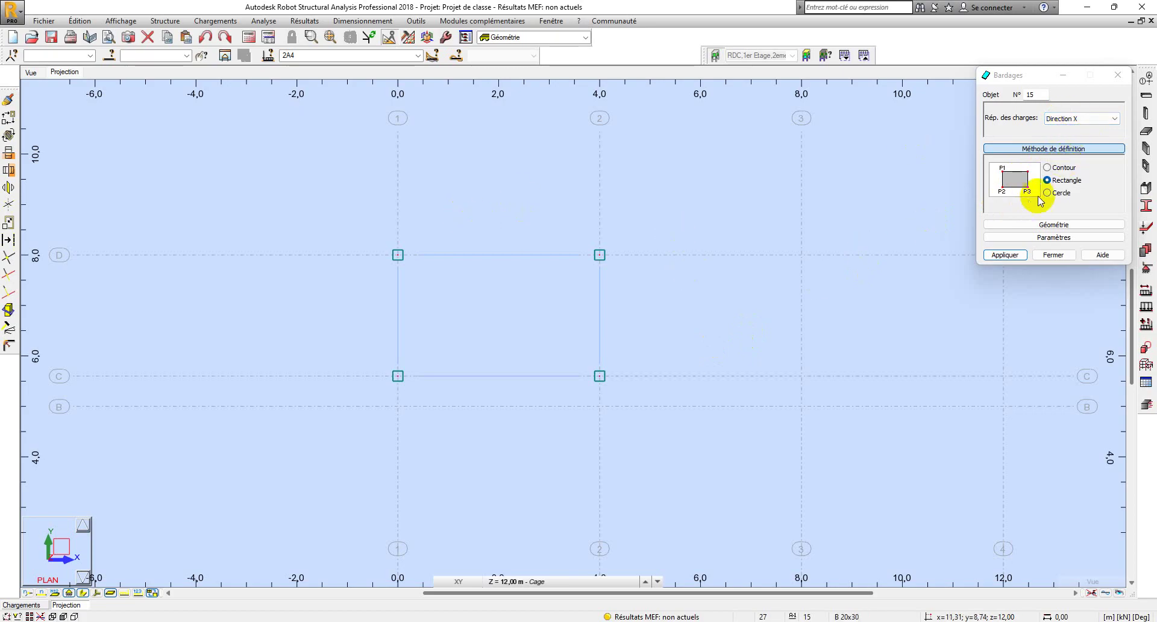
# Try the Cage cladding with its first side along axis D, through D-2, D-1 and C-1, and undo it.
pyautogui.click(600, 255)
pyautogui.click(398, 255)
pyautogui.click(398, 376)
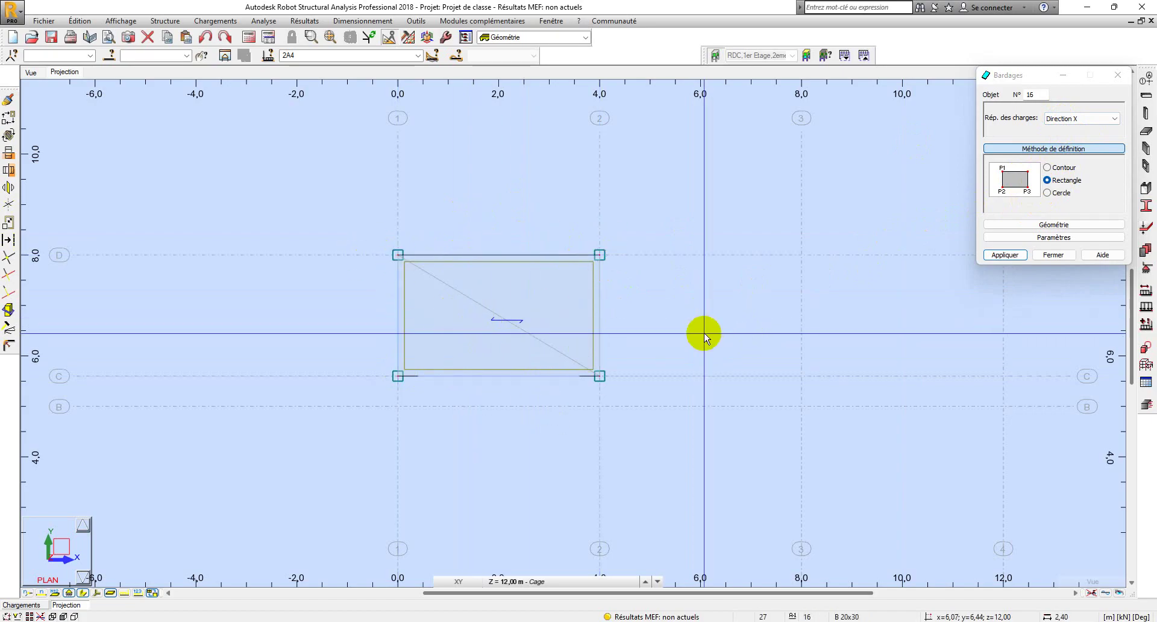
pyautogui.hotkey('ctrl', 'z')
# Check the span direction on the AutoCAD stairwell plan and draw the Cage cladding rectangle through C-2, D-2 and D-1.
pyautogui.click(757, 621)
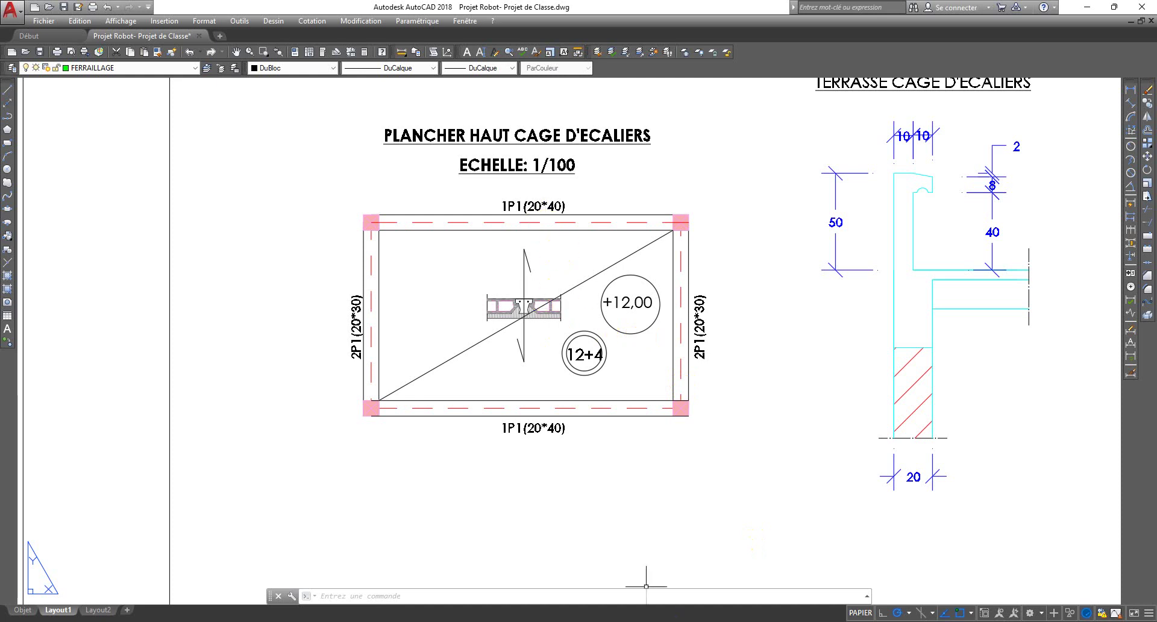
pyautogui.click(723, 621)
pyautogui.click(1053, 181)
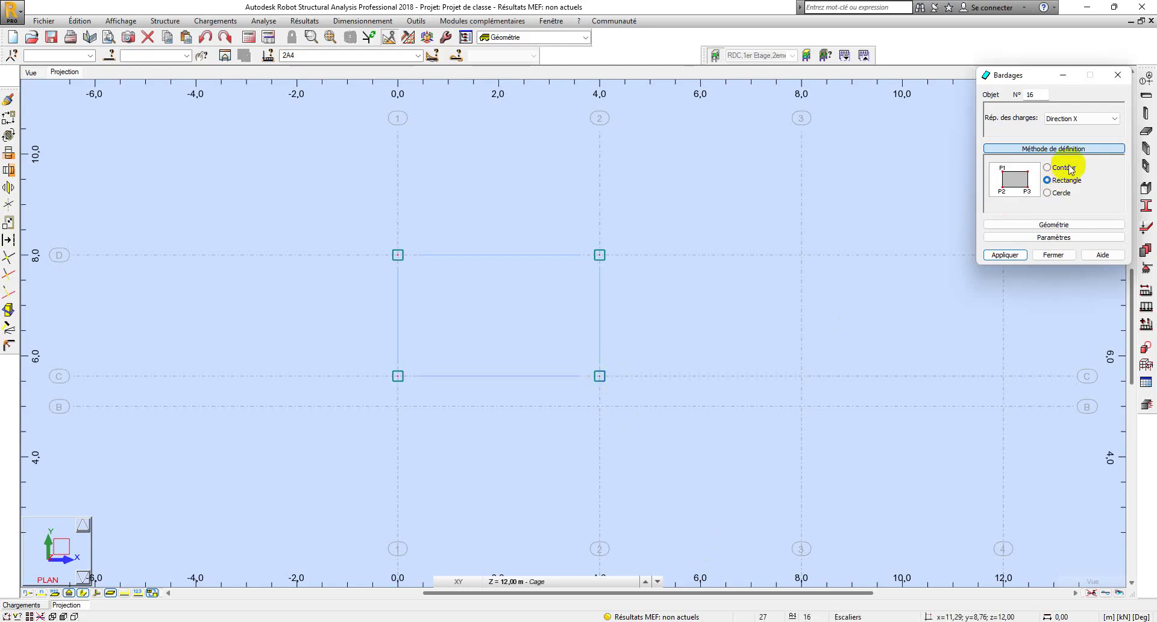
pyautogui.click(600, 379)
pyautogui.click(599, 257)
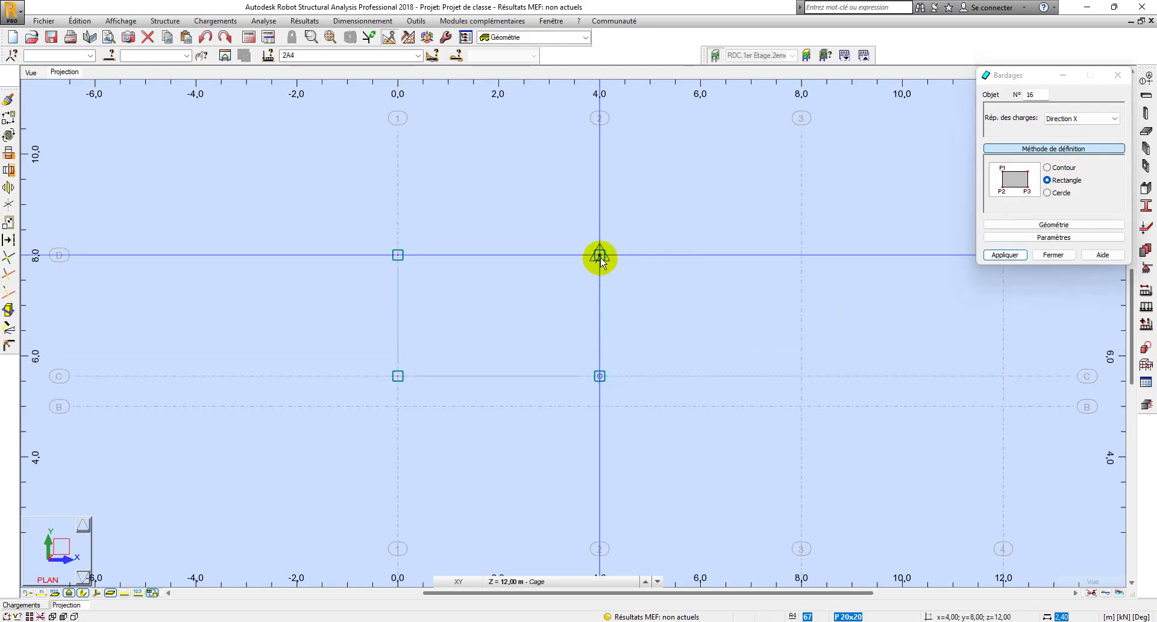
pyautogui.click(397, 255)
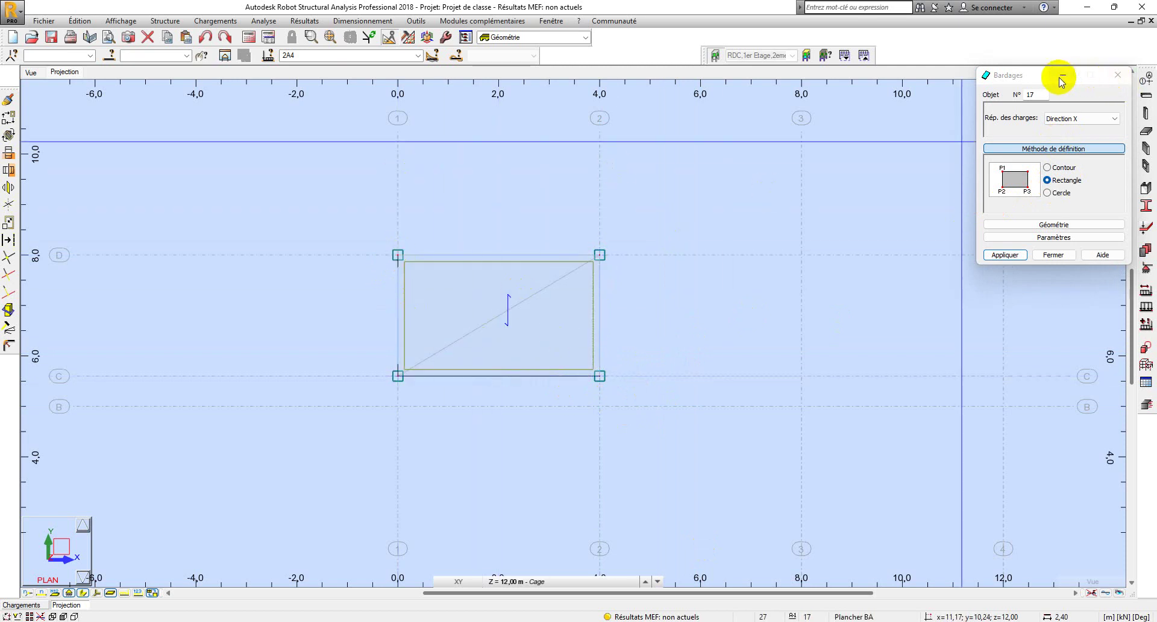
# Change the displayed plan level to 2eme Etage at 9,60 m and frame the whole floor.
pyautogui.click(502, 581)
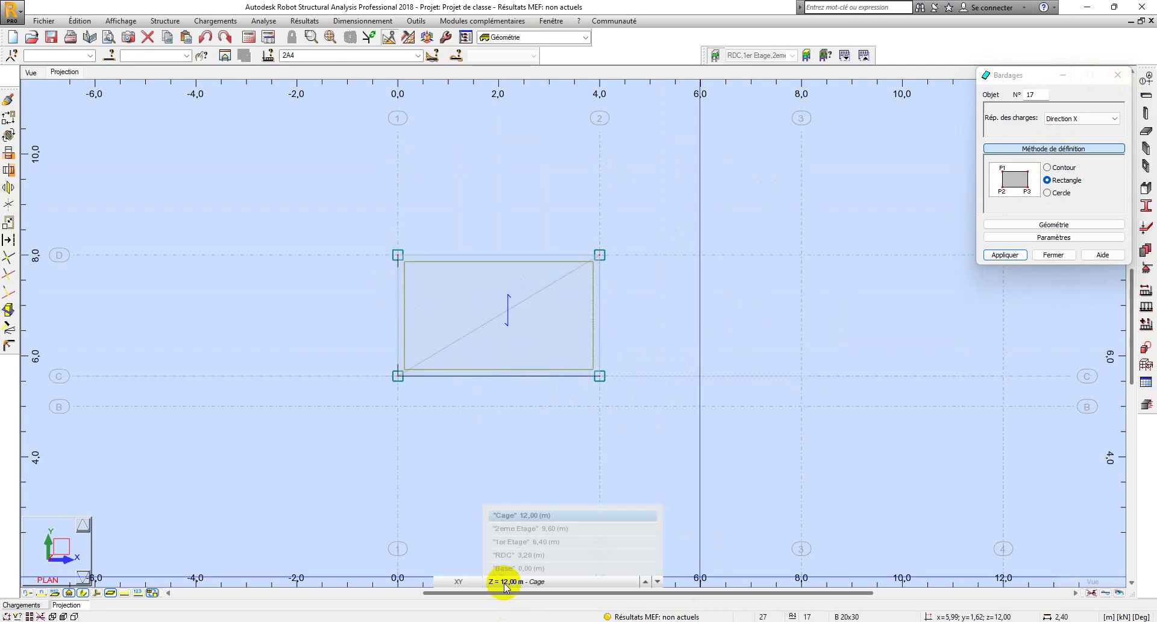
pyautogui.click(530, 528)
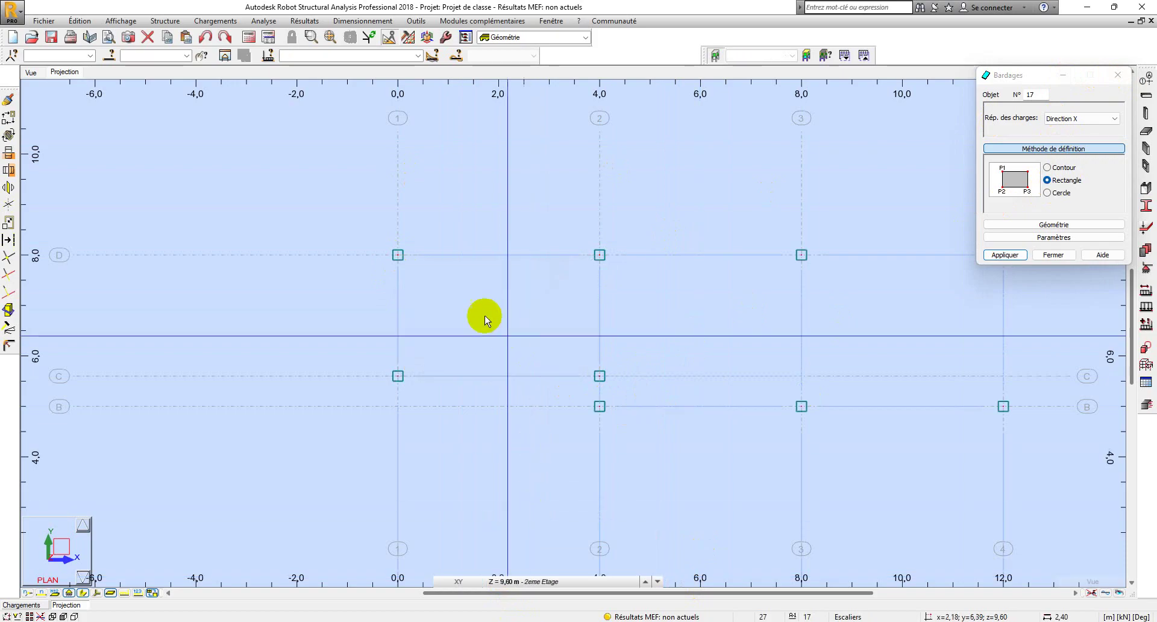
pyautogui.scroll(-2, 494, 361)
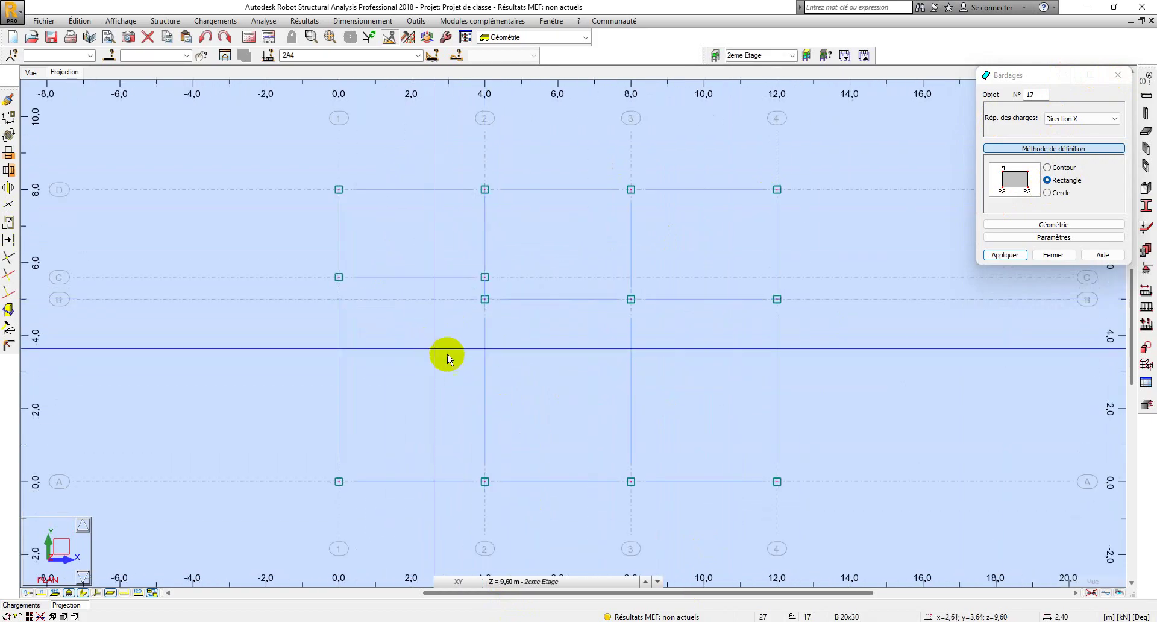
# Switch to AutoCAD, examine each bay's span direction and slab thickness on the 2eme Etage/terrasse floor plan, and return to Robot.
pyautogui.click(754, 621)
pyautogui.scroll(-3, 571, 267)
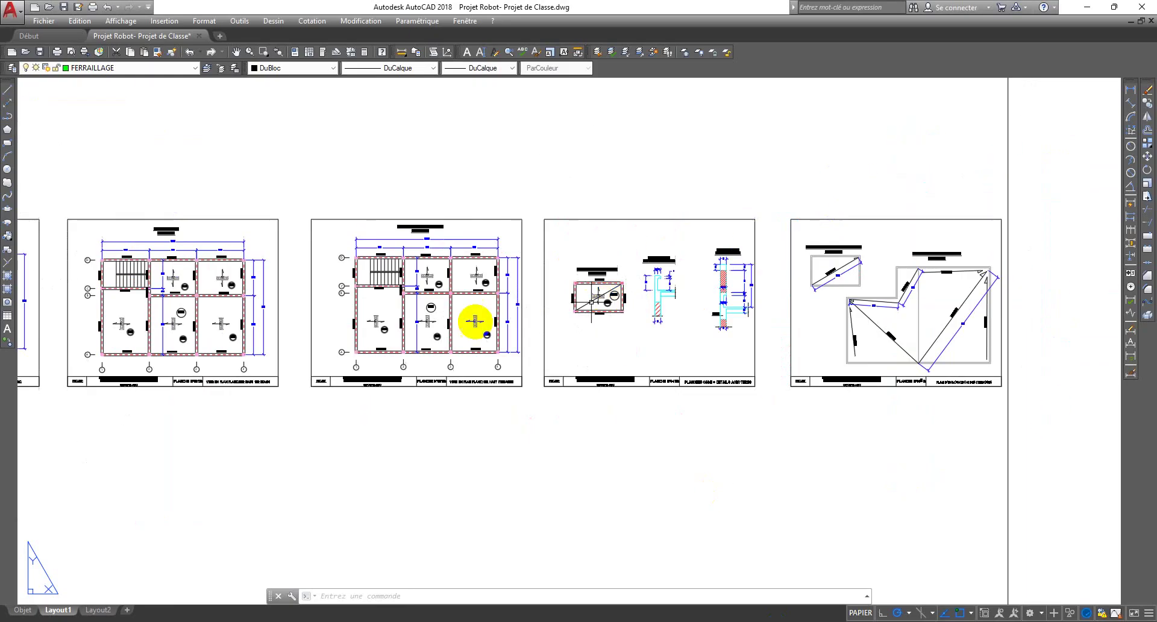
pyautogui.scroll(4, 353, 283)
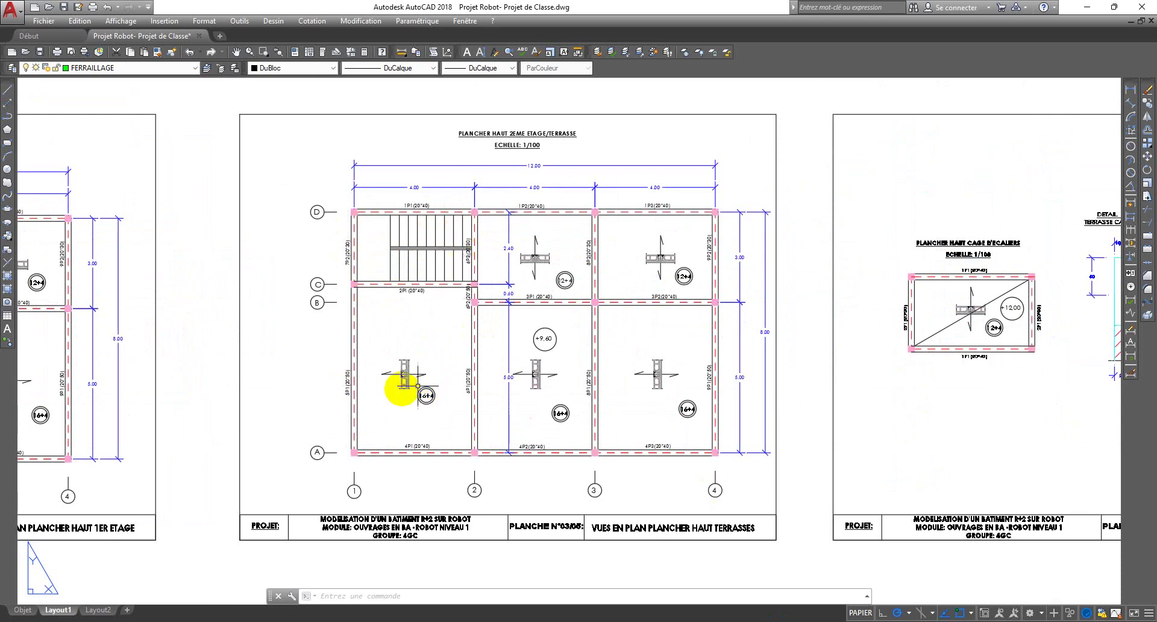
pyautogui.scroll(2, 380, 373)
pyautogui.scroll(-2, 392, 353)
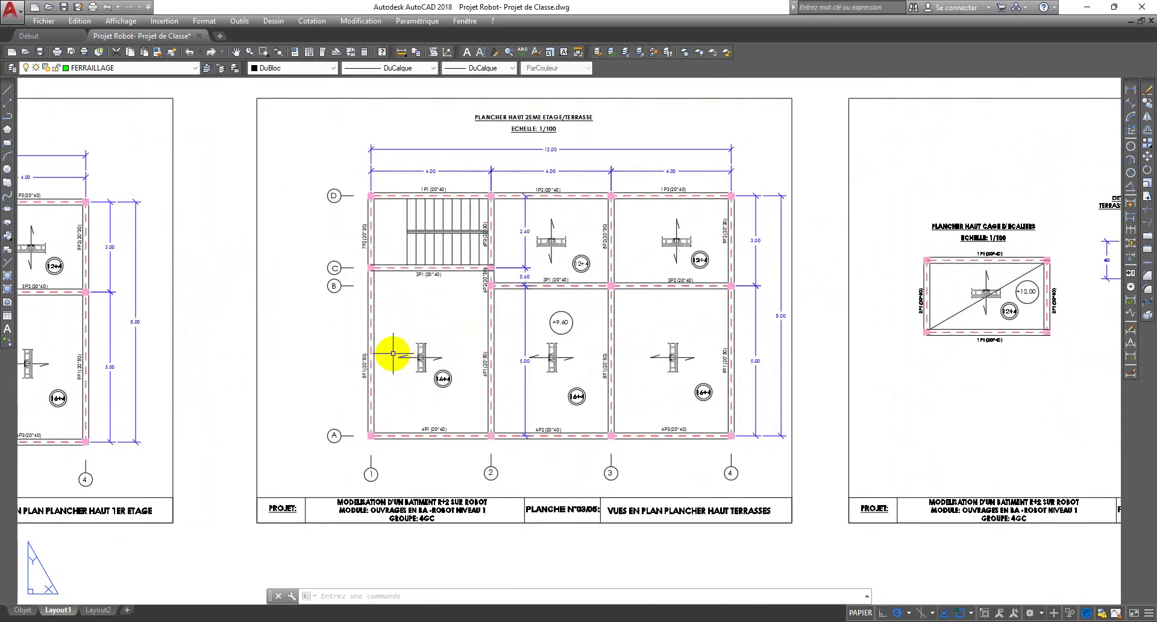
pyautogui.scroll(2, 404, 364)
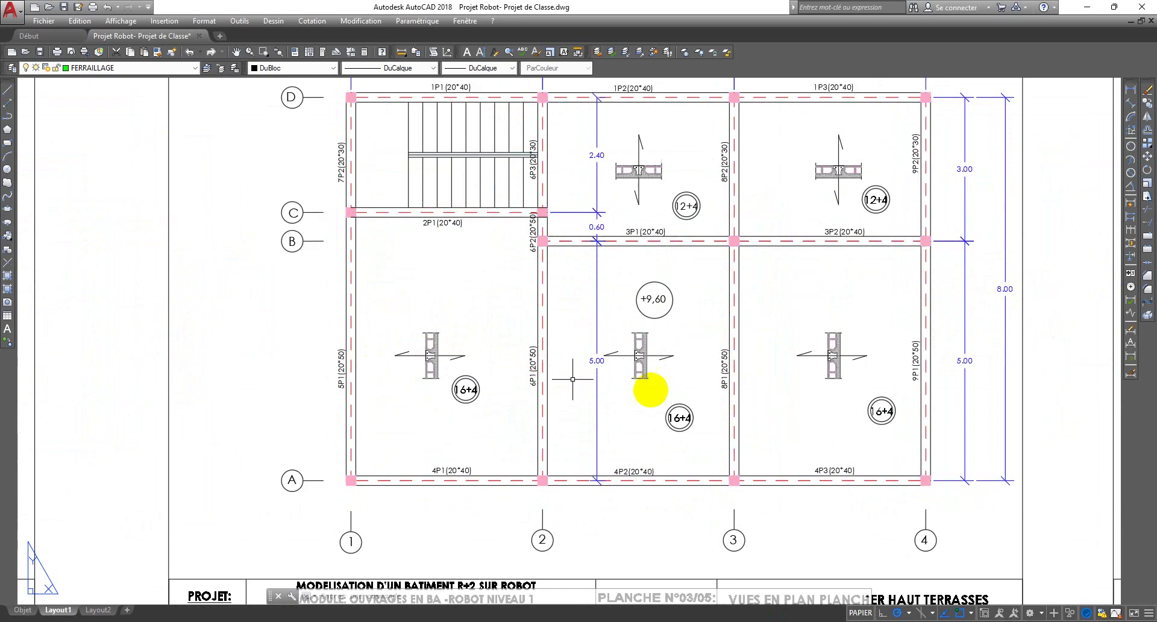
pyautogui.moveTo(658, 352); pyautogui.dragTo(535, 425, button='middle')
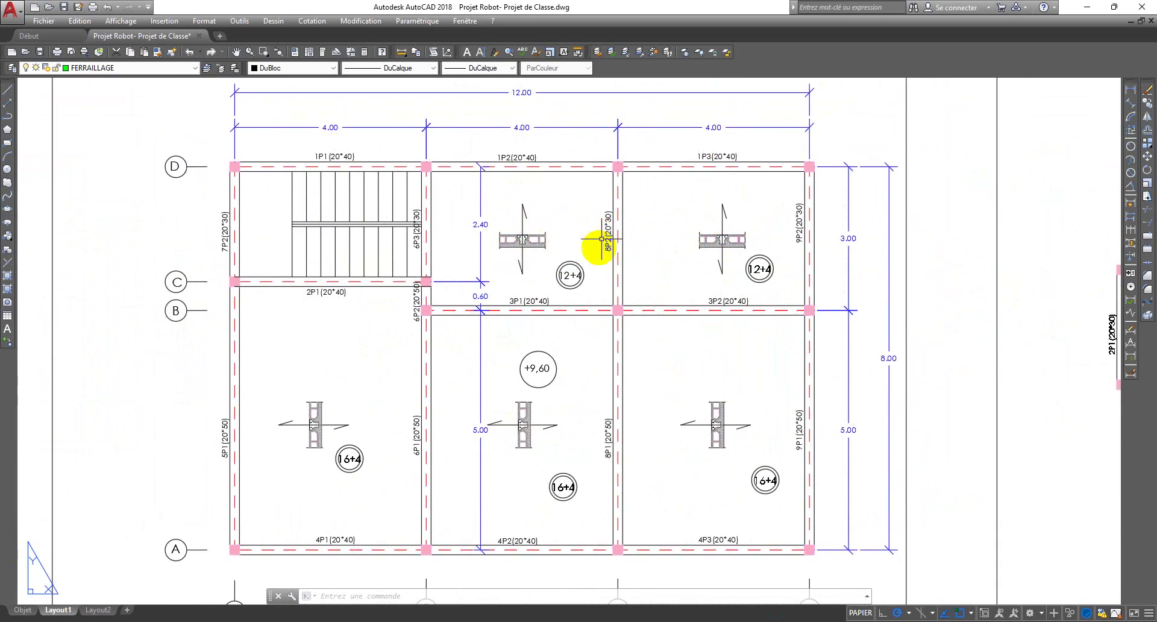
pyautogui.scroll(-4, 601, 240)
pyautogui.scroll(2, 633, 250)
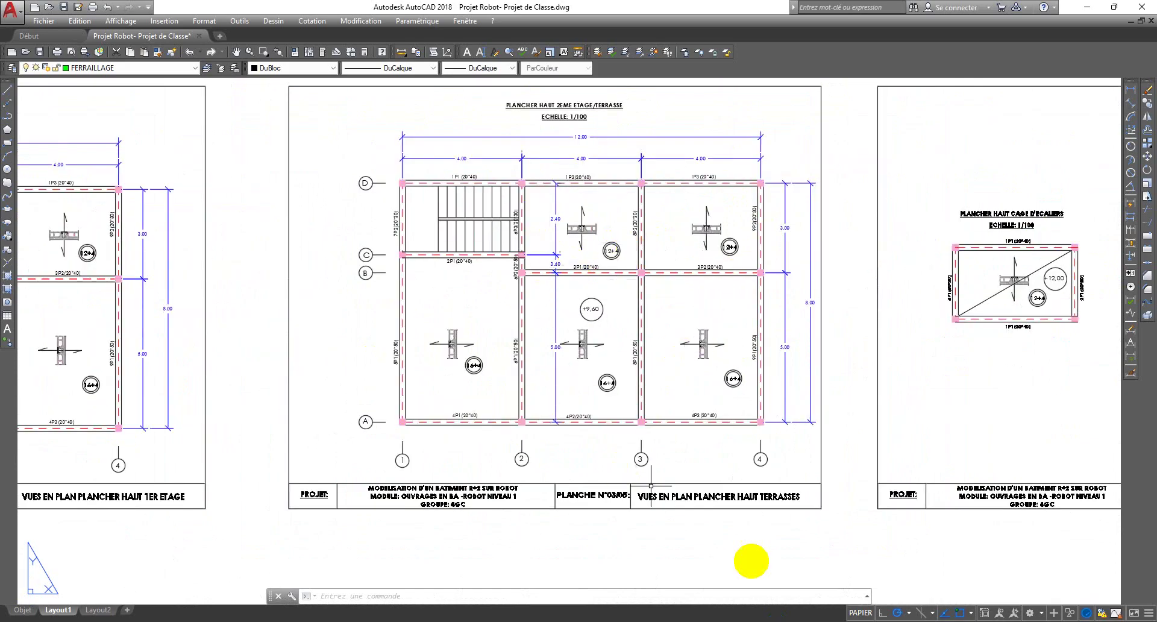
pyautogui.hotkey('alt', 'Tab')
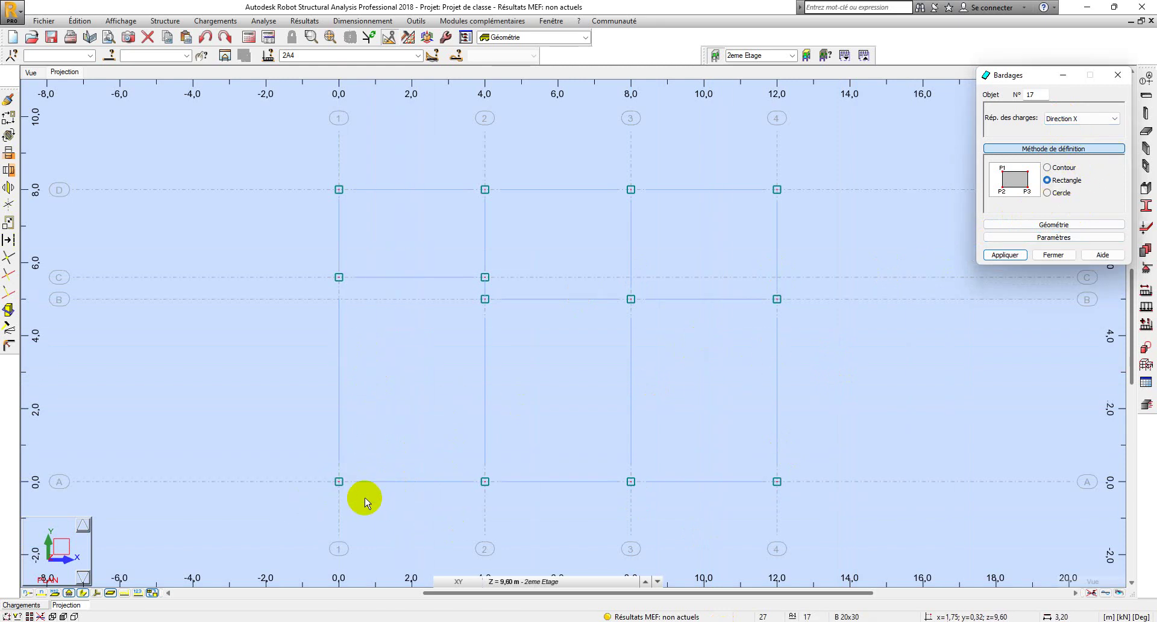
# Draw three X-direction rectangular claddings on 2eme Etage: bay 1-2 between axes A and C, bays 2-3 and 3-4 between A and B.
pyautogui.click(339, 481)
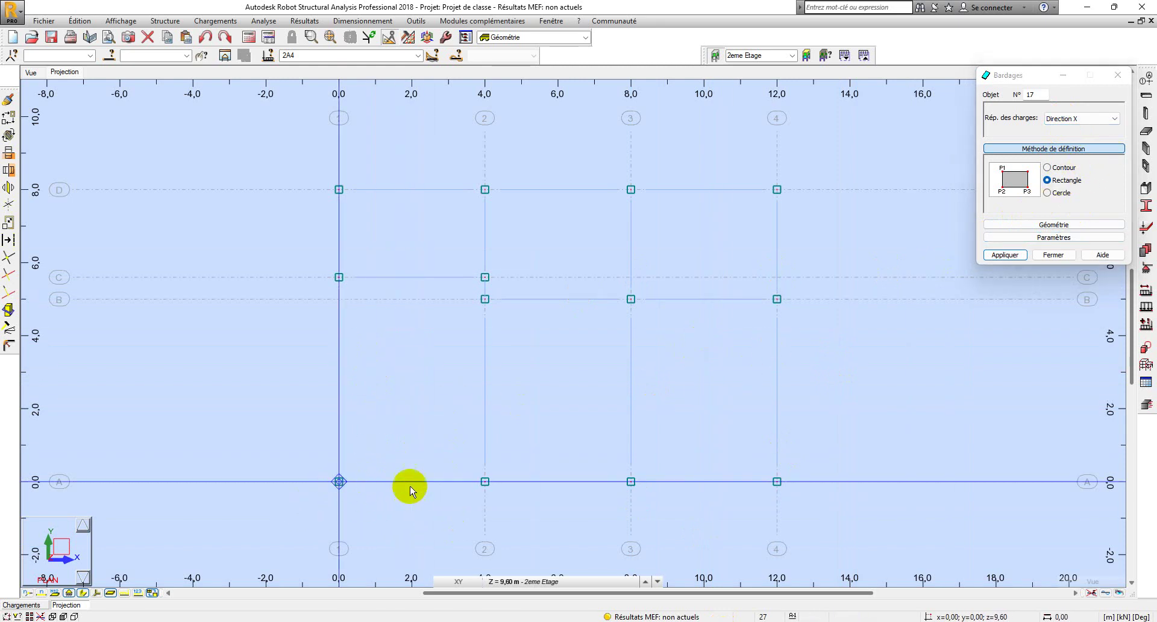
pyautogui.click(484, 481)
pyautogui.click(485, 277)
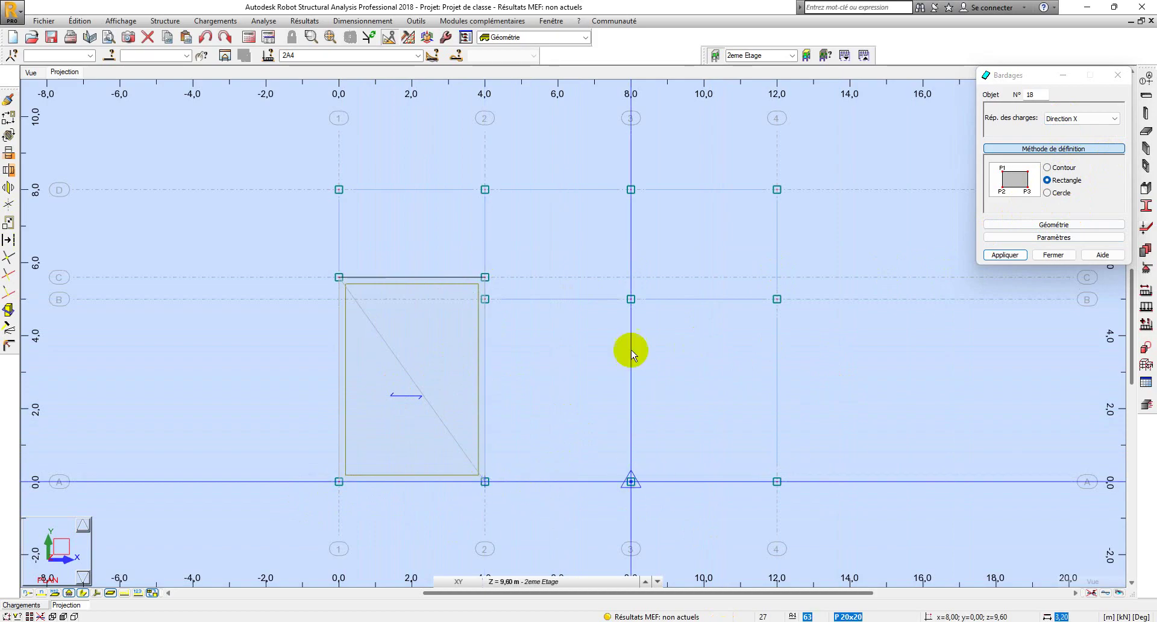
pyautogui.click(631, 298)
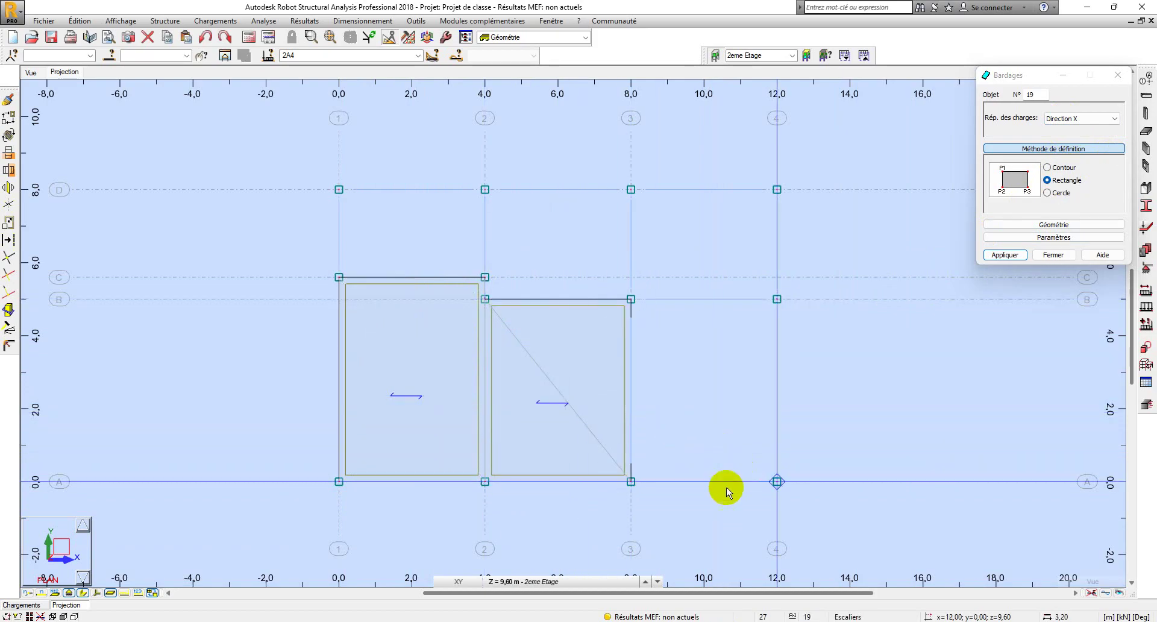
pyautogui.click(776, 482)
pyautogui.click(775, 299)
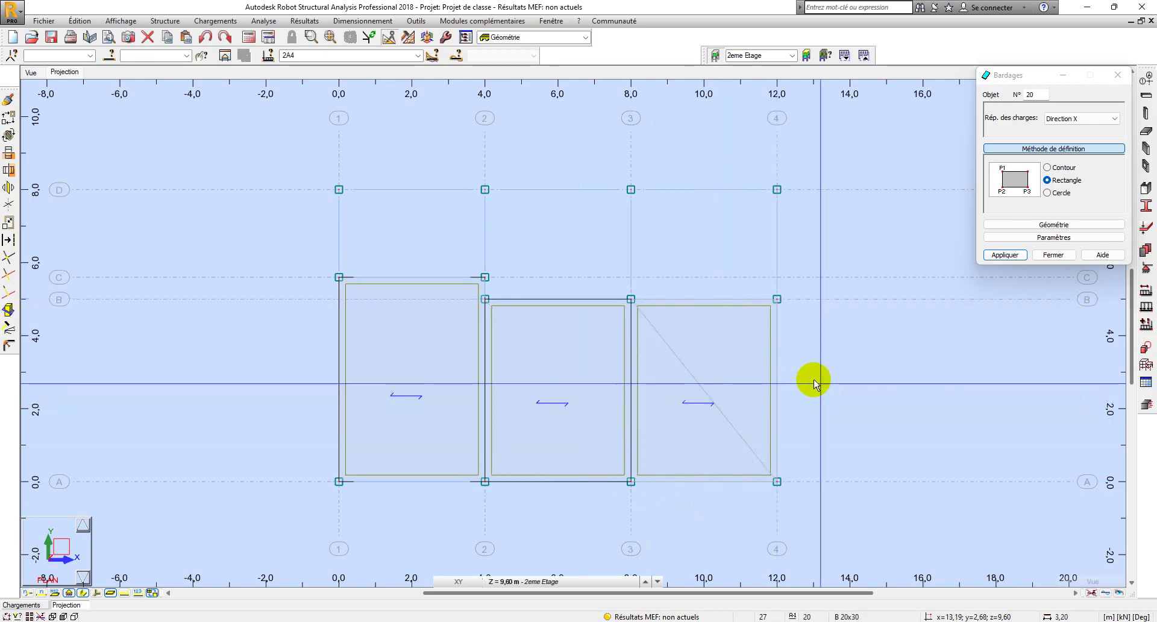
# Draw rectangular claddings in bays 3-4 and 2-3 between axes B and D, picking each first side vertically from B to D.
pyautogui.moveTo(814, 383); pyautogui.dragTo(690, 415, button='middle')
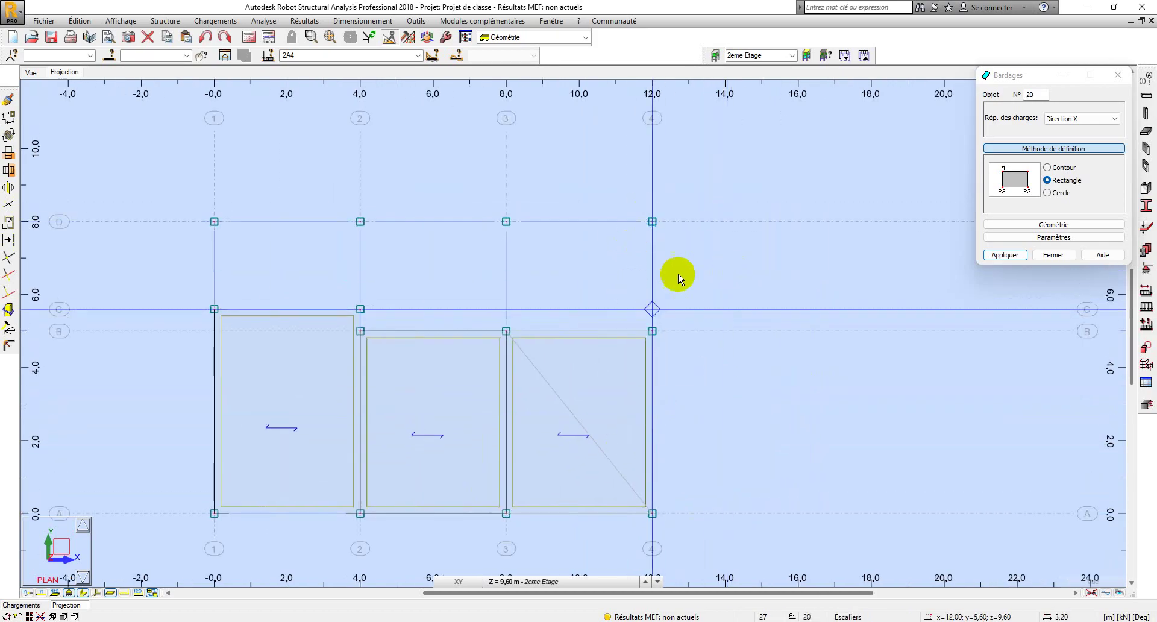
pyautogui.click(651, 330)
pyautogui.click(506, 221)
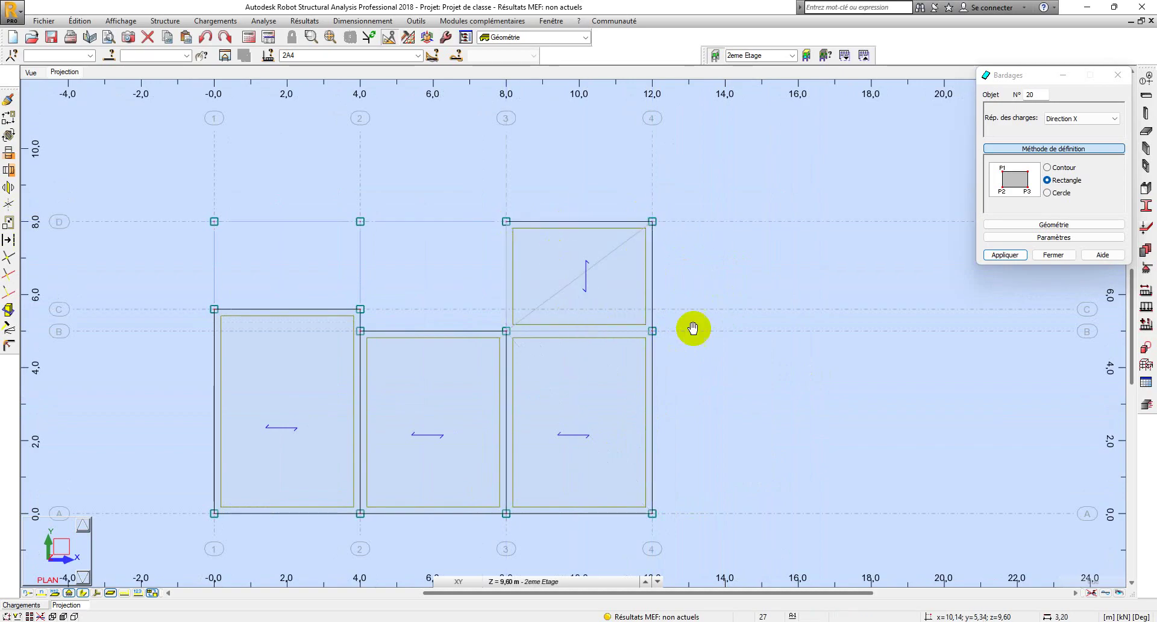
pyautogui.moveTo(519, 336); pyautogui.dragTo(657, 348, button='middle')
pyautogui.click(643, 344)
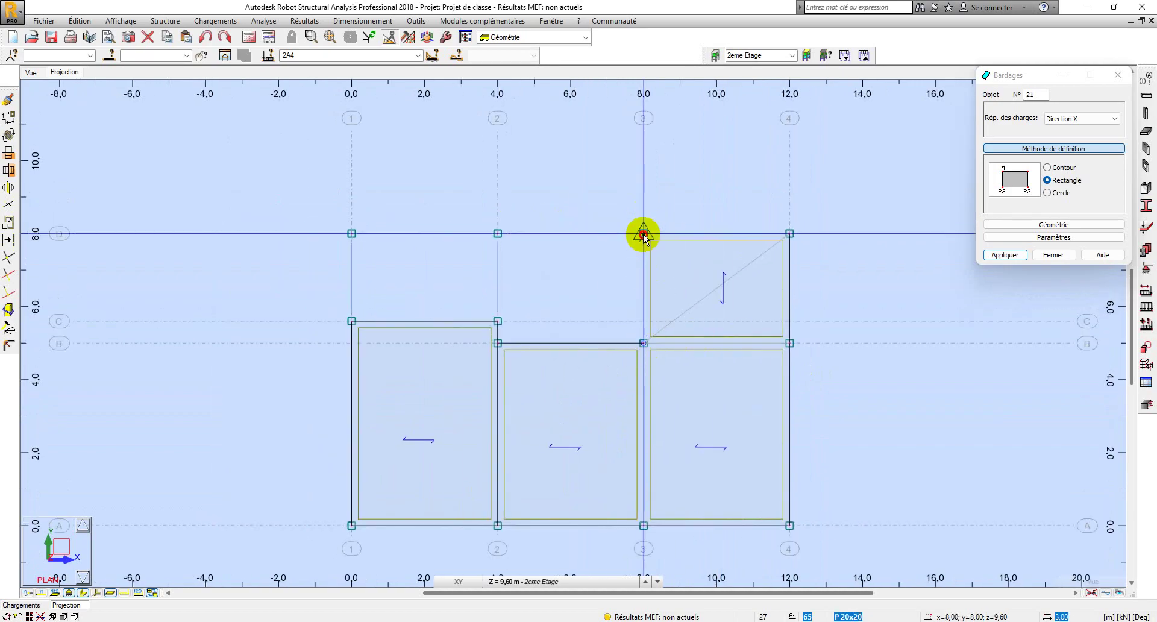
pyautogui.click(497, 234)
pyautogui.scroll(-2, 640, 341)
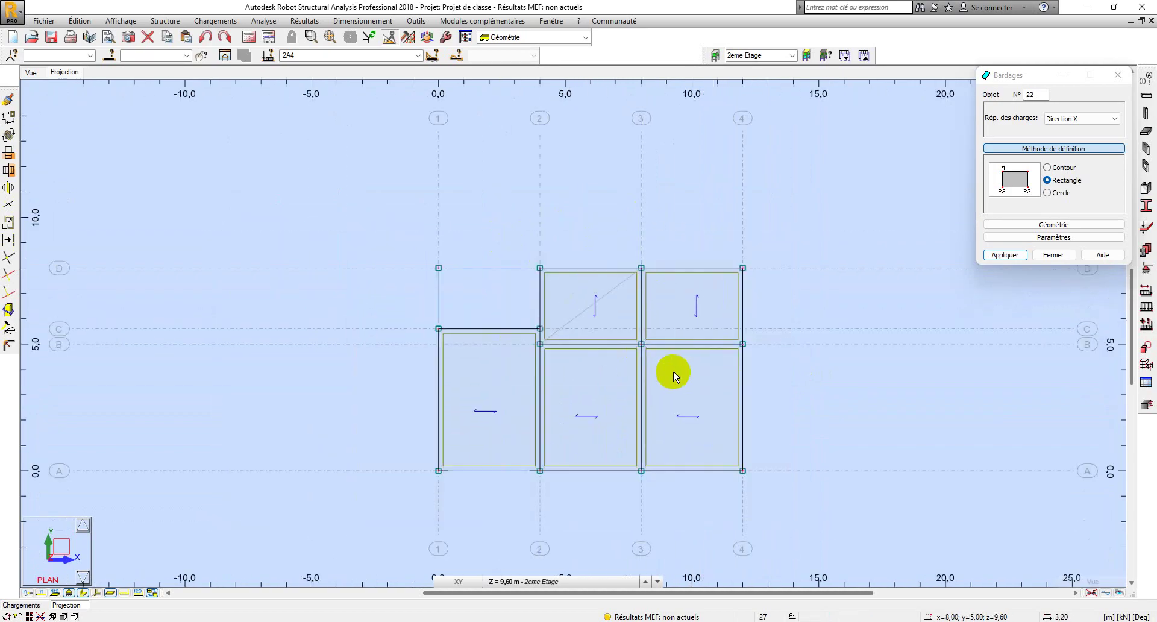
pyautogui.moveTo(673, 372); pyautogui.dragTo(582, 348, button='middle')
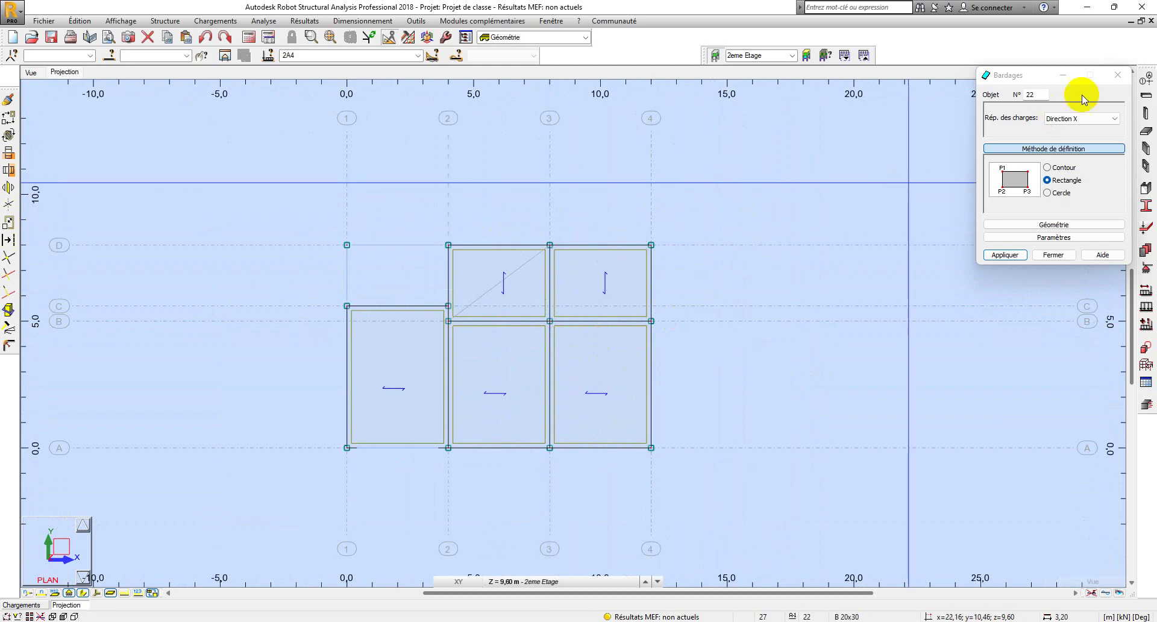
# End the cladding definition on 2eme Etage and close the Bardages dialog.
pyautogui.click(1061, 74)
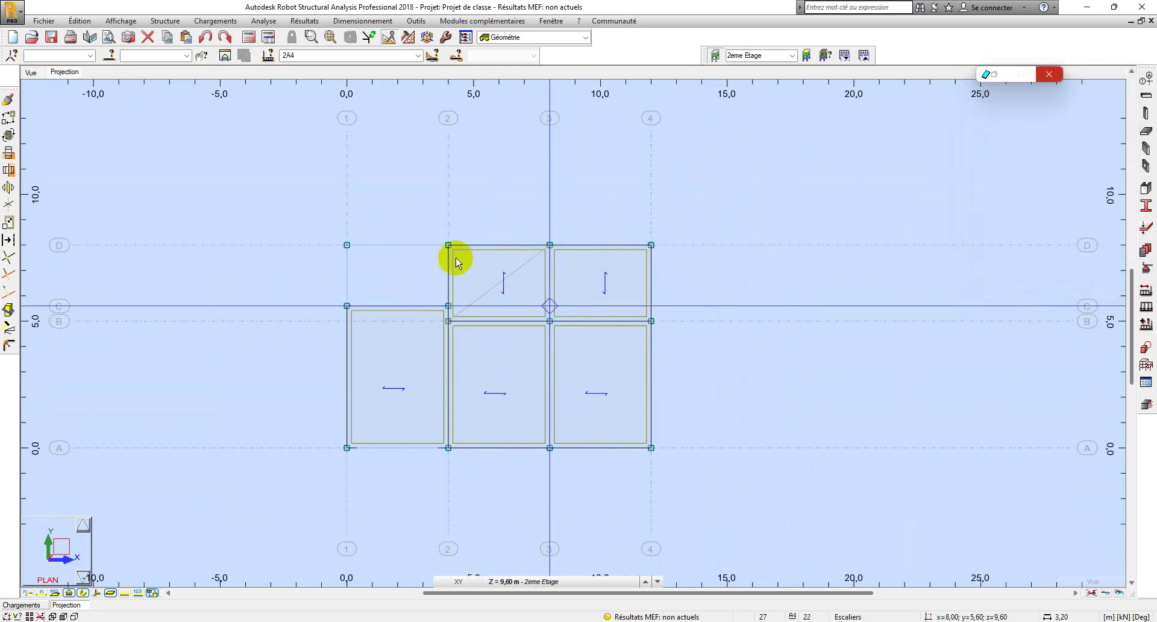
pyautogui.rightClick(161, 116)
pyautogui.click(196, 142)
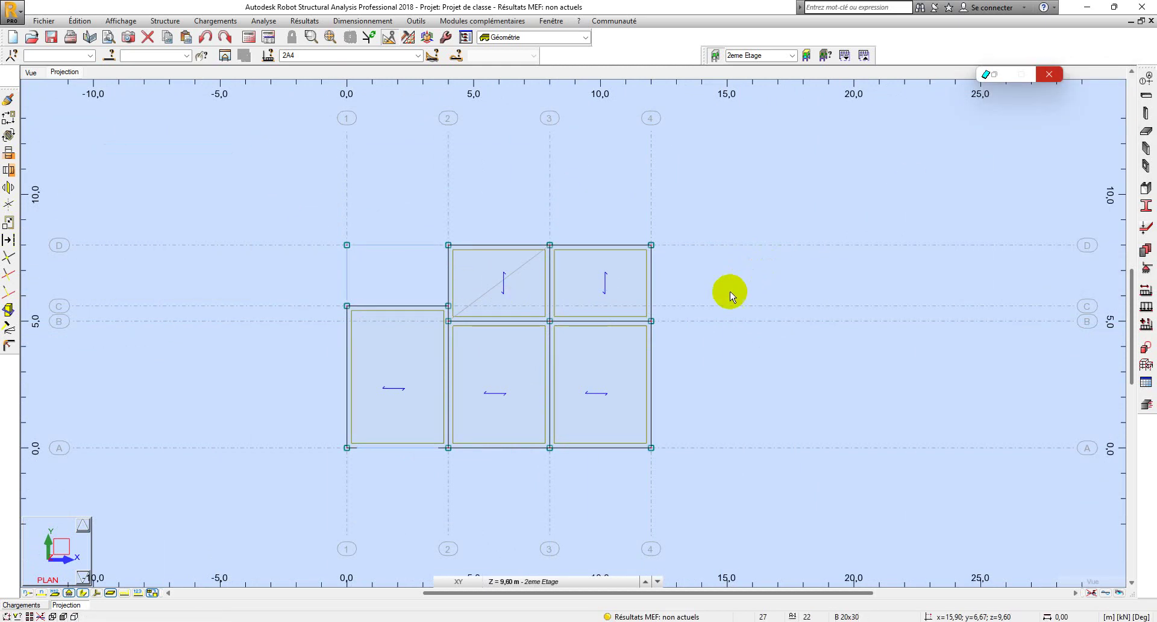
pyautogui.scroll(-1, 729, 291)
pyautogui.click(1048, 74)
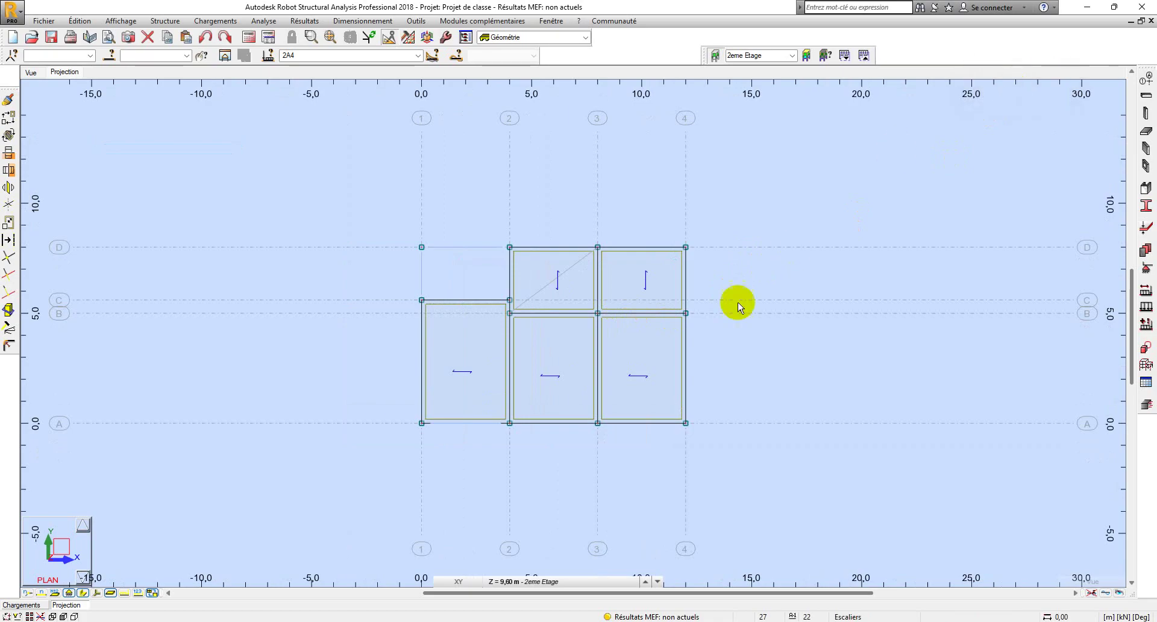
pyautogui.scroll(1, 573, 326)
pyautogui.scroll(1, 572, 326)
pyautogui.click(555, 267)
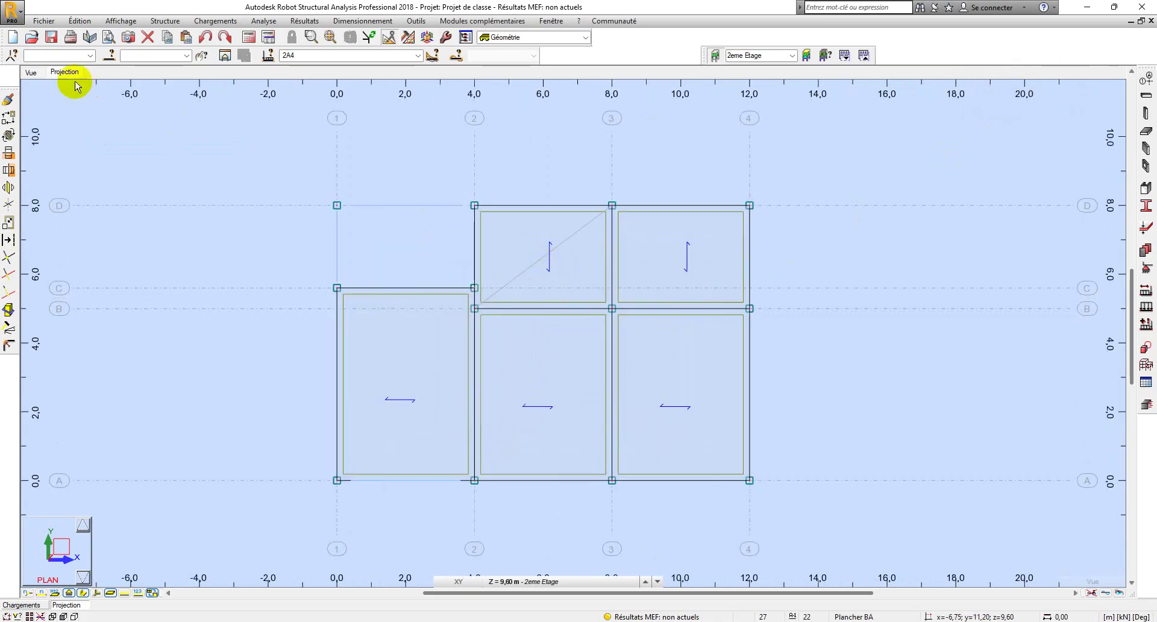
# Switch to the 3D view and turn off the storey filter to display the whole frame with its claddings.
pyautogui.click(28, 71)
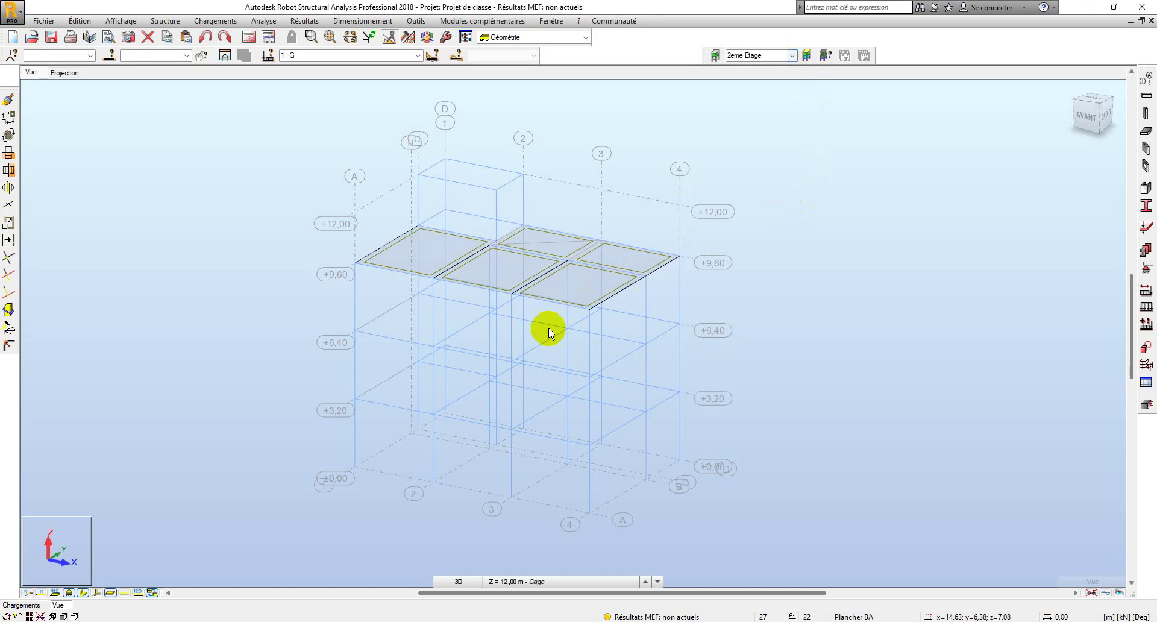
pyautogui.scroll(-2, 545, 330)
pyautogui.moveTo(553, 352); pyautogui.dragTo(562, 387, button='middle')
pyautogui.scroll(2, 512, 343)
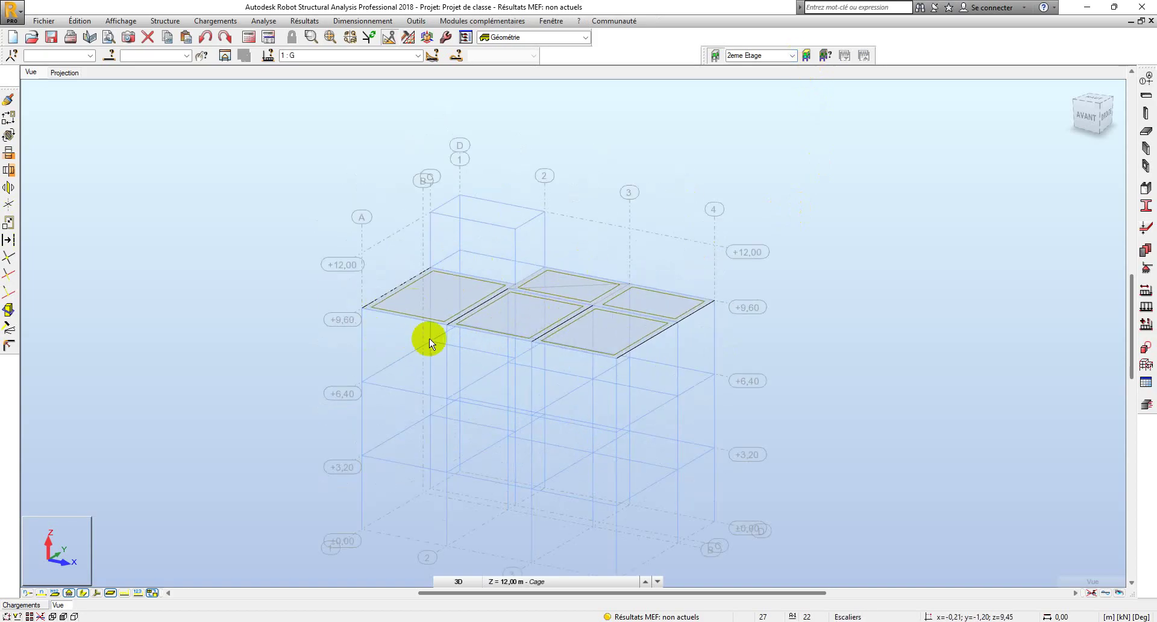
pyautogui.click(806, 55)
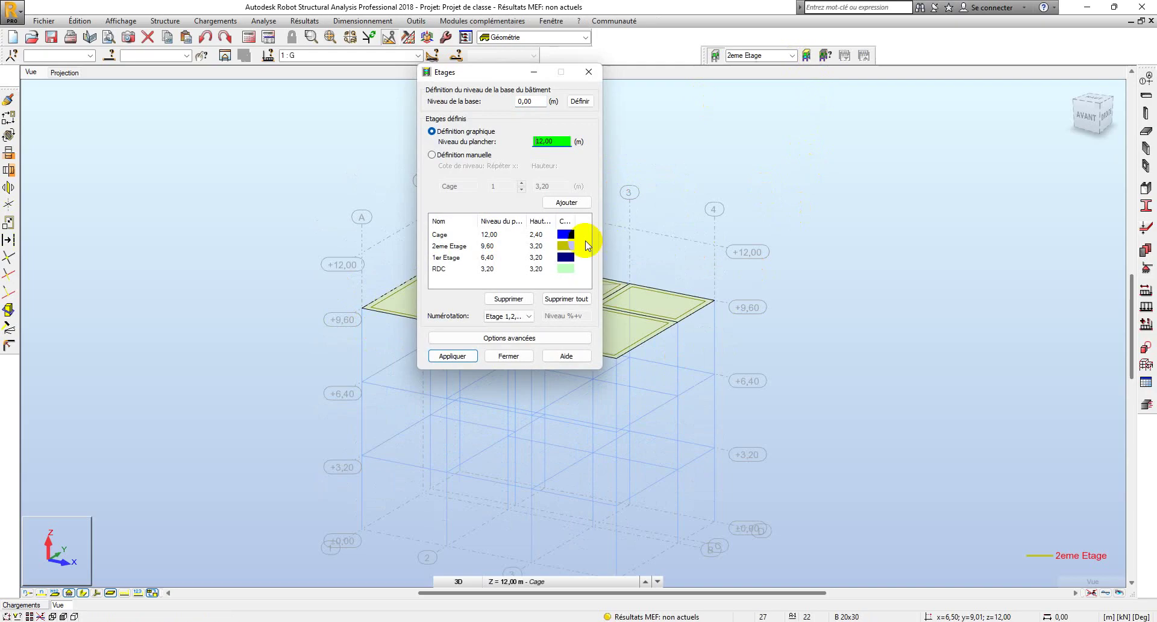
pyautogui.click(715, 55)
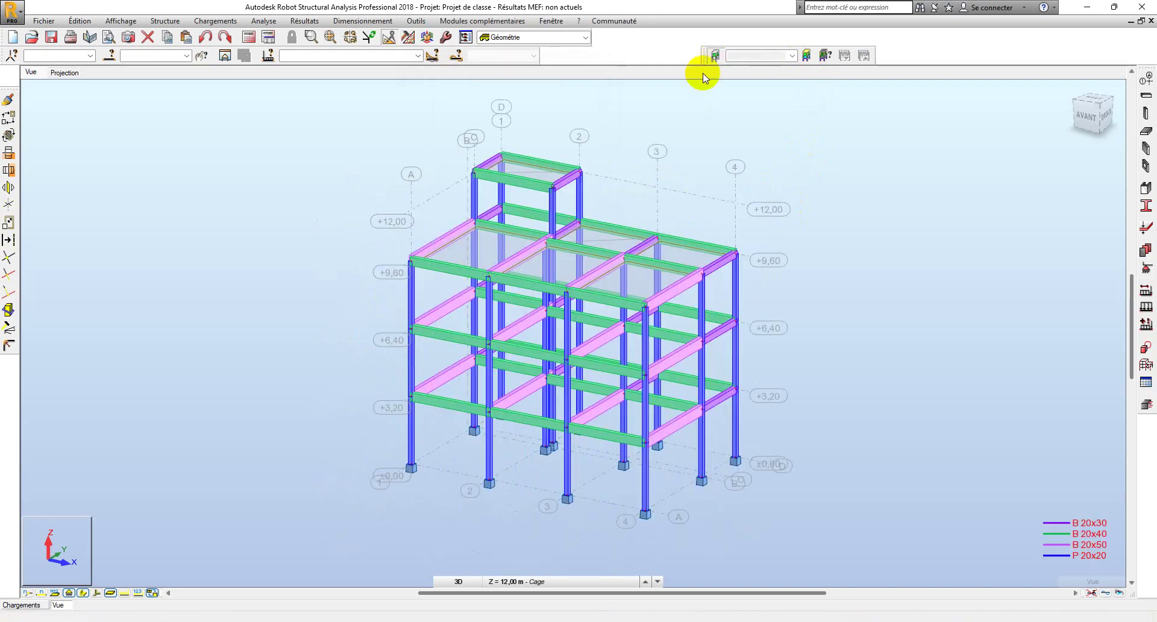
pyautogui.moveTo(590, 306); pyautogui.dragTo(452, 351, button='middle')
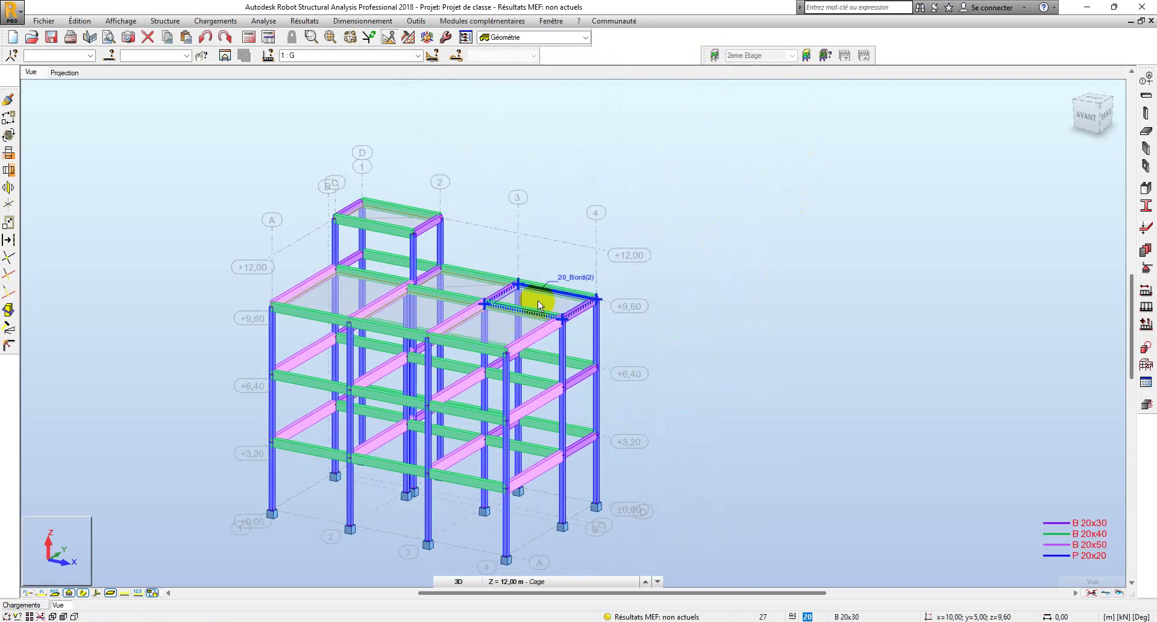
pyautogui.scroll(-1, 560, 263)
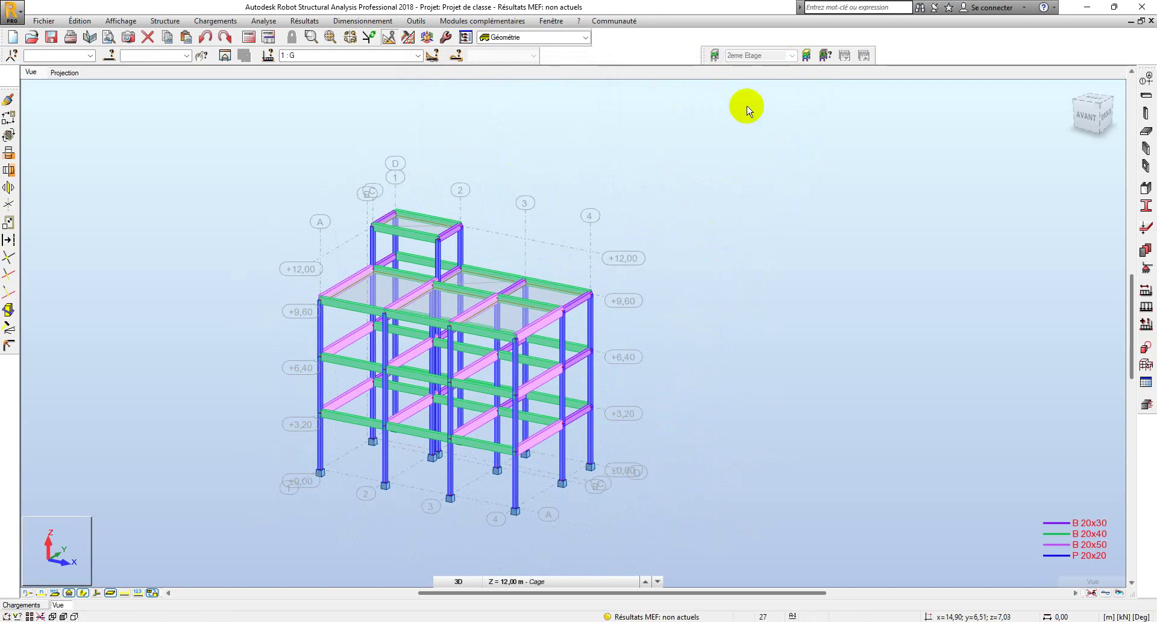
# Filter the 3D model by storey, viewing Cage, 1er Etage and 2eme Etage in turn, and turn the filter off.
pyautogui.click(716, 56)
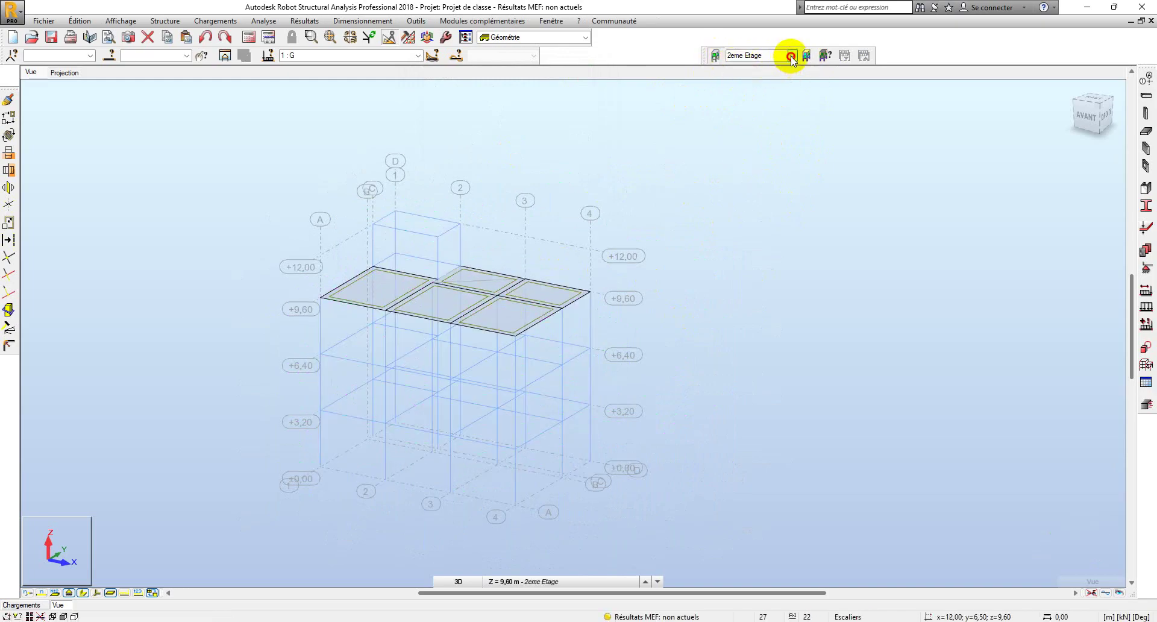
pyautogui.click(791, 56)
pyautogui.click(755, 79)
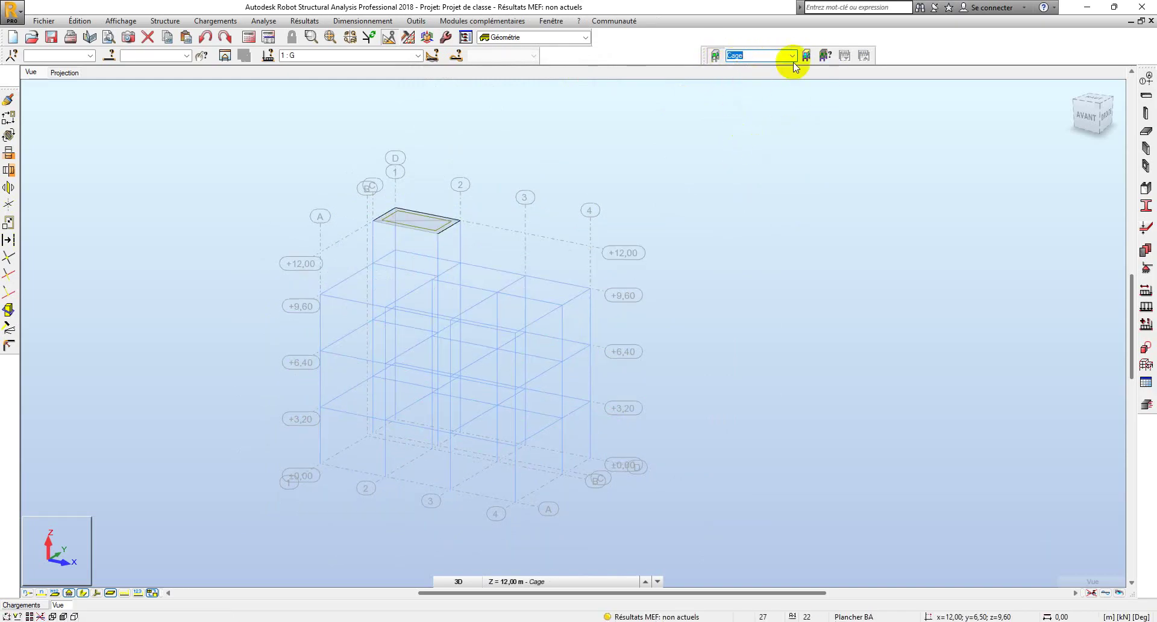
pyautogui.click(761, 78)
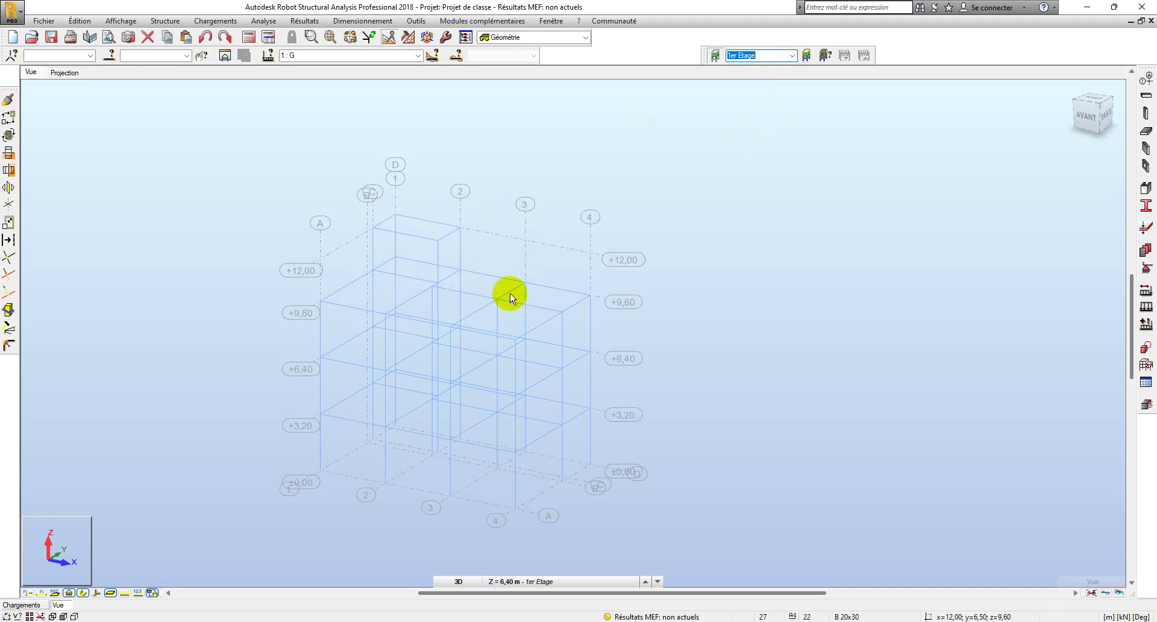
pyautogui.click(790, 55)
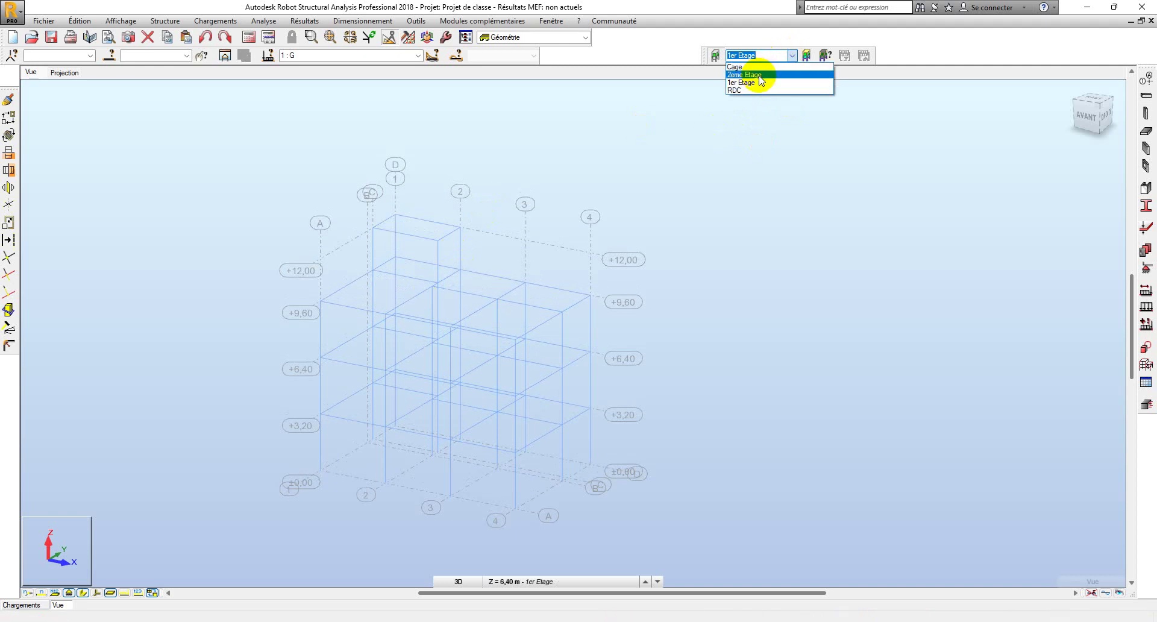
pyautogui.click(760, 74)
pyautogui.click(717, 58)
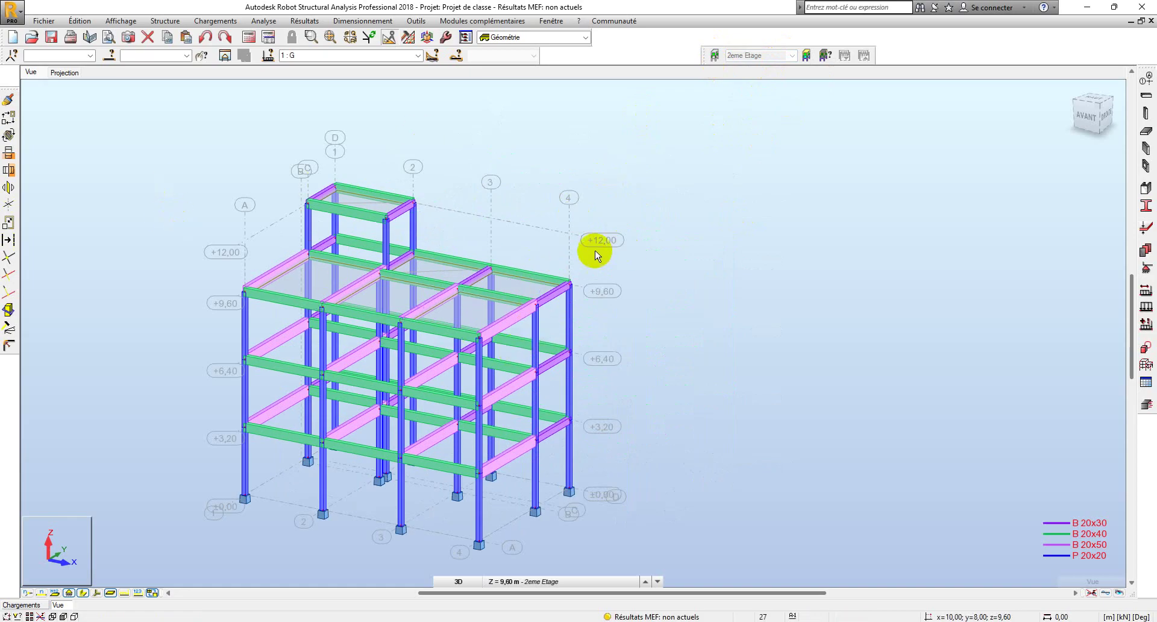
# Switch to AutoCAD, compare the span directions on the floor plans from RDC to 2eme Etage, and return to Robot's plan projection.
pyautogui.scroll(-2, 607, 223)
pyautogui.scroll(2, 545, 327)
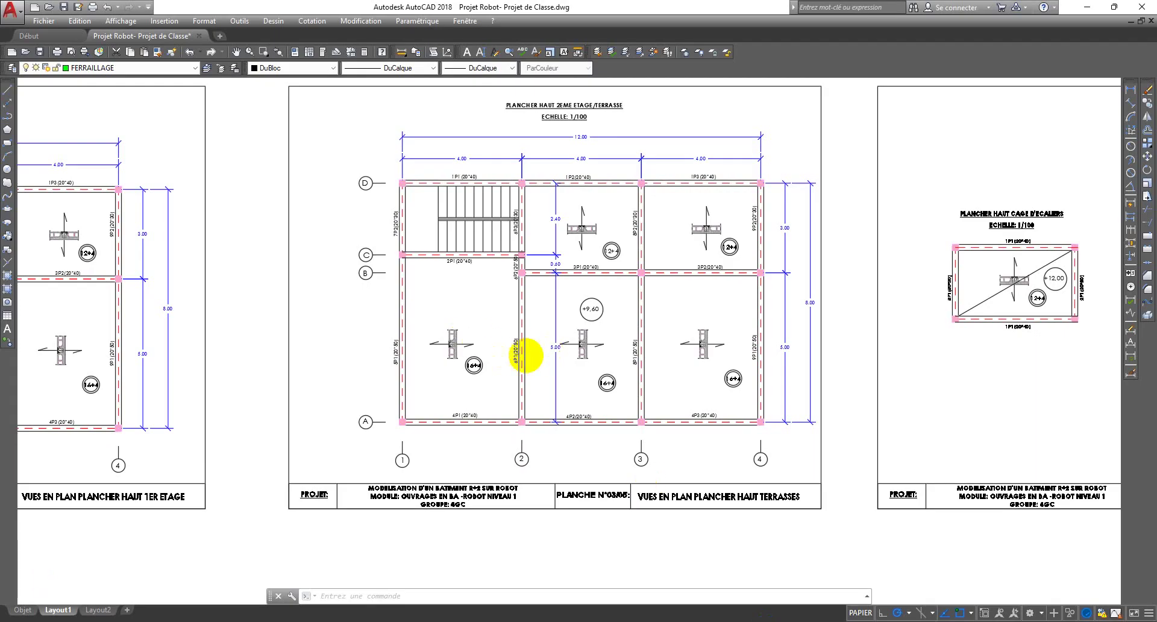
pyautogui.scroll(-3, 526, 354)
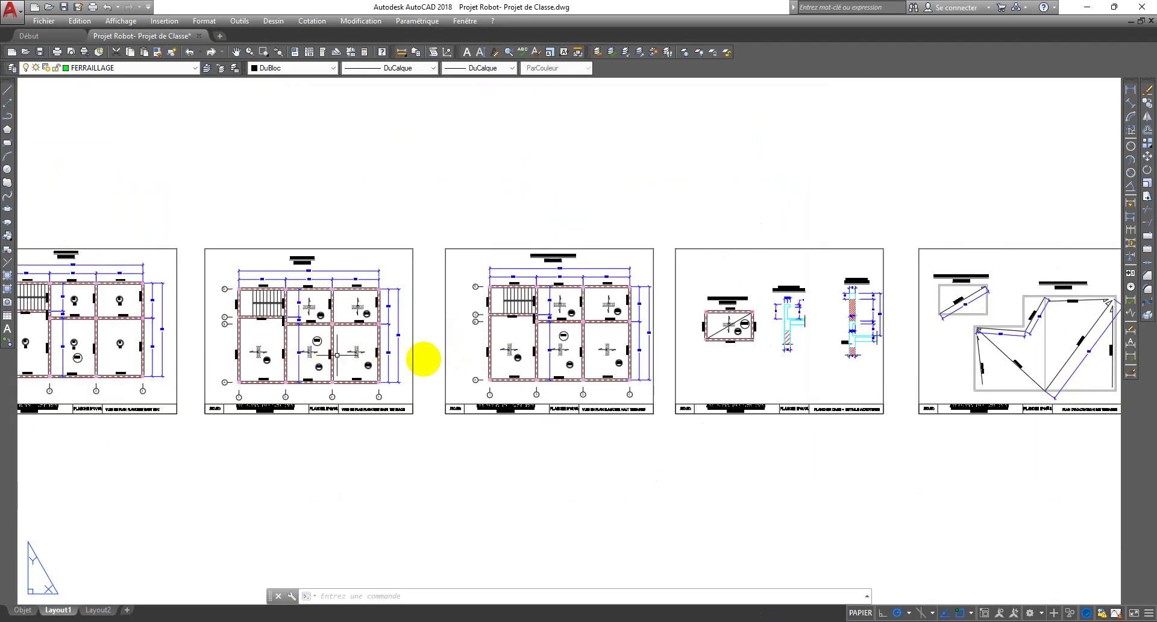
pyautogui.scroll(1, 425, 362)
pyautogui.scroll(4, 465, 356)
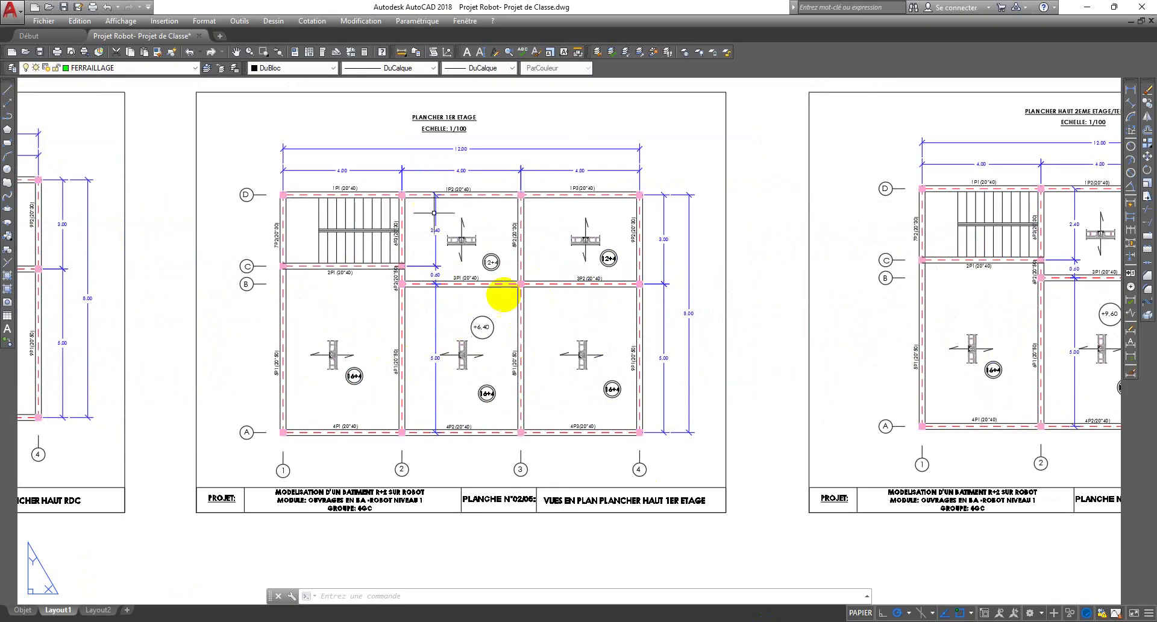
pyautogui.moveTo(487, 393); pyautogui.dragTo(305, 392, button='middle')
pyautogui.scroll(-2, 722, 289)
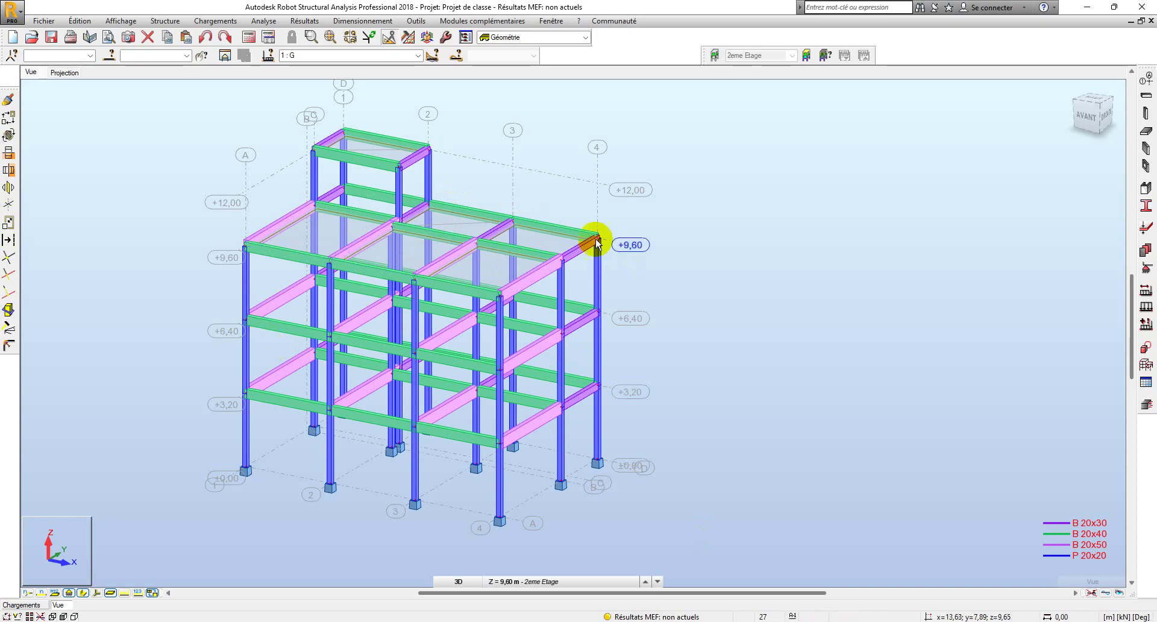
pyautogui.click(552, 238)
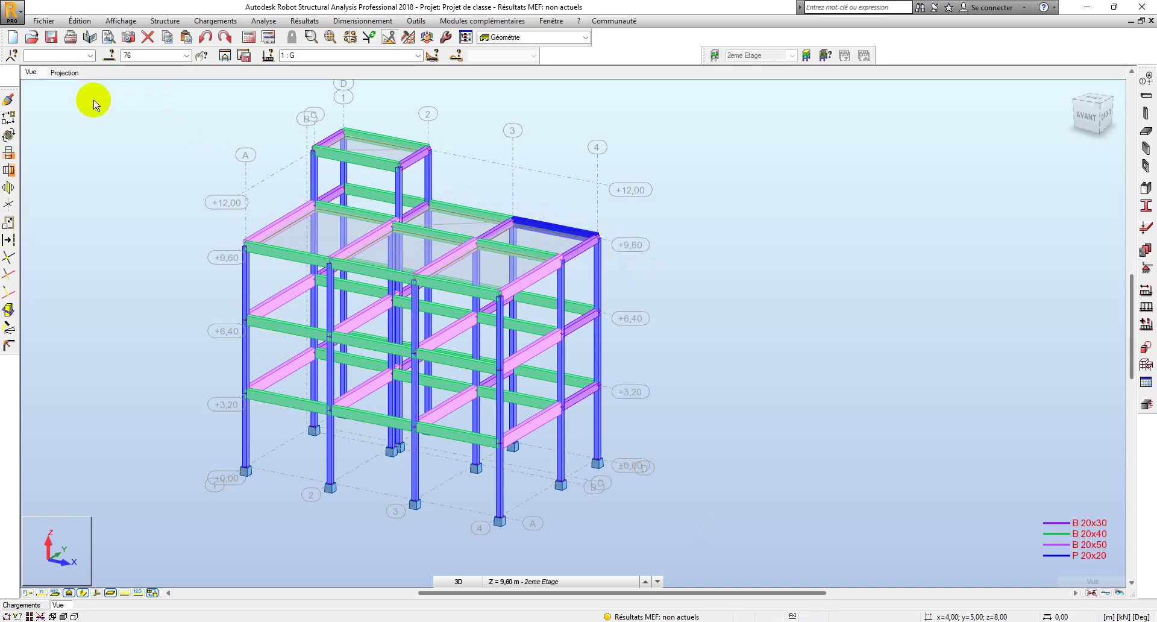
pyautogui.click(63, 72)
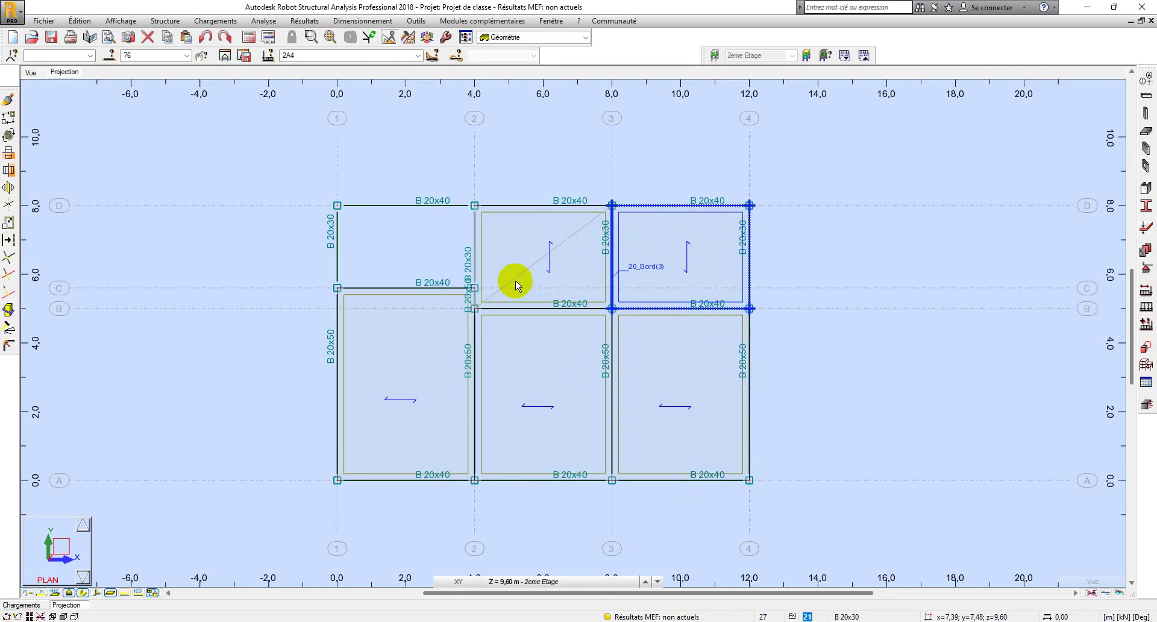
pyautogui.click(648, 281)
pyautogui.keyDown('ctrl'); pyautogui.click(554, 268); pyautogui.keyUp('ctrl')
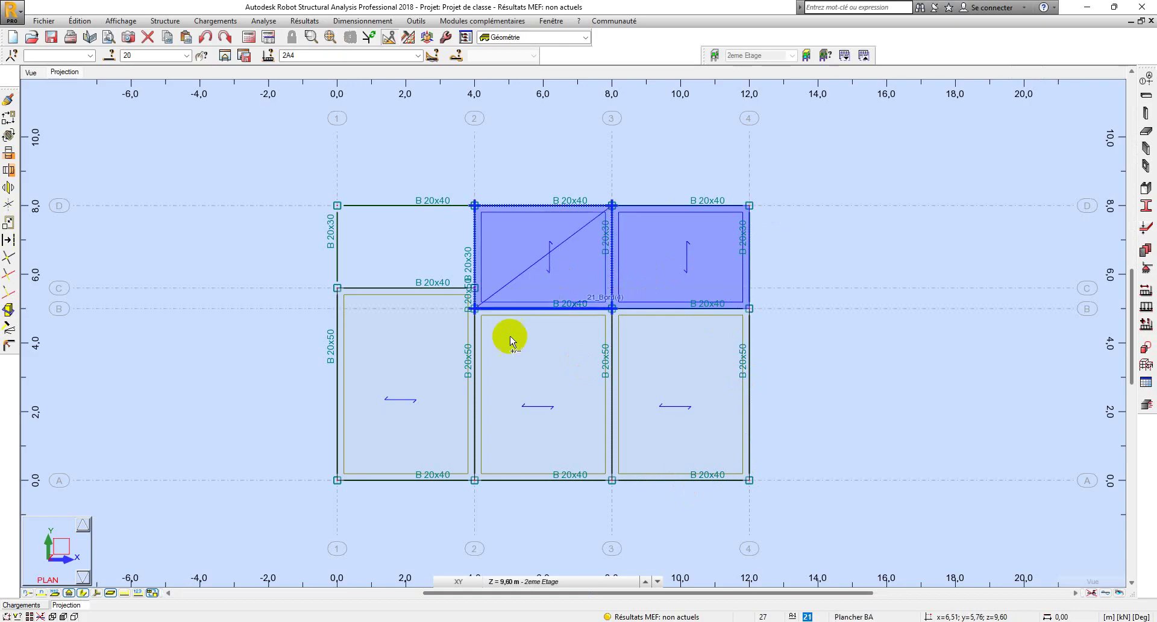
pyautogui.keyDown('ctrl'); pyautogui.click(407, 369); pyautogui.keyUp('ctrl')
pyautogui.keyDown('ctrl'); pyautogui.click(555, 387); pyautogui.keyUp('ctrl')
pyautogui.keyDown('ctrl'); pyautogui.click(688, 381); pyautogui.keyUp('ctrl')
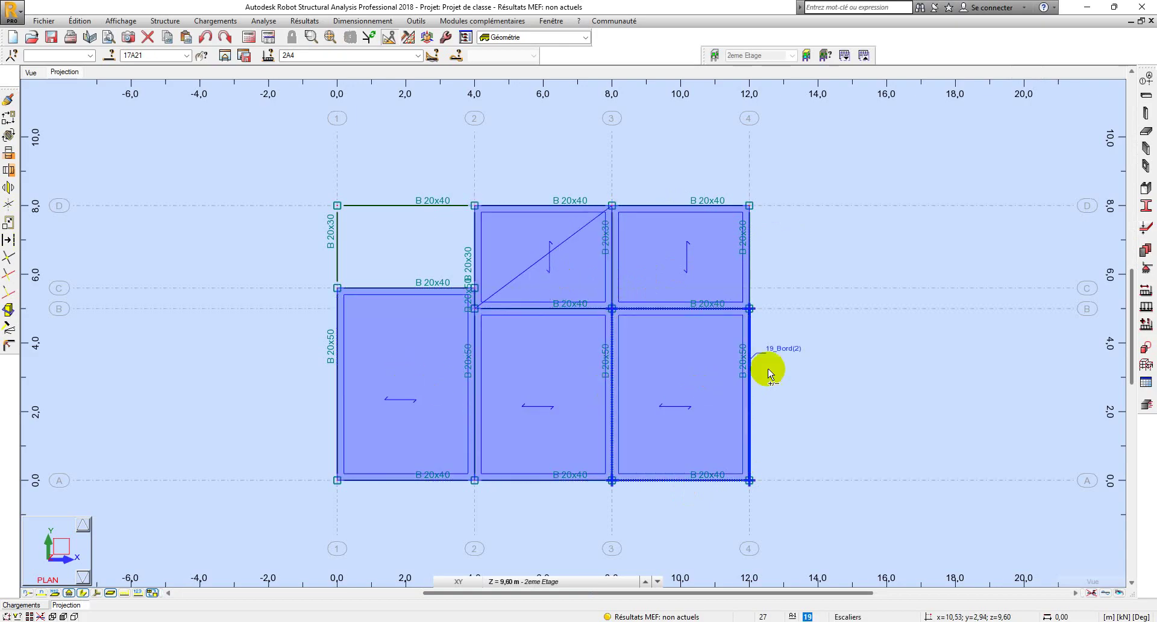
pyautogui.click(847, 241)
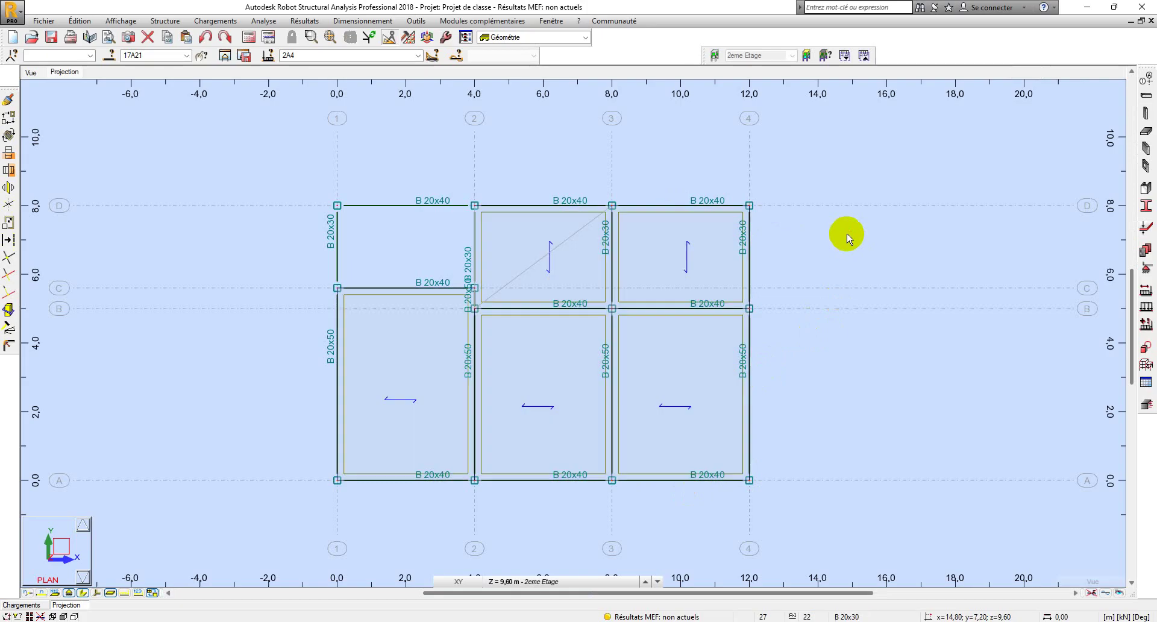
# Filter the plan by storey, viewing Cage and 2eme Etage, and turn the storey filter off.
pyautogui.click(716, 56)
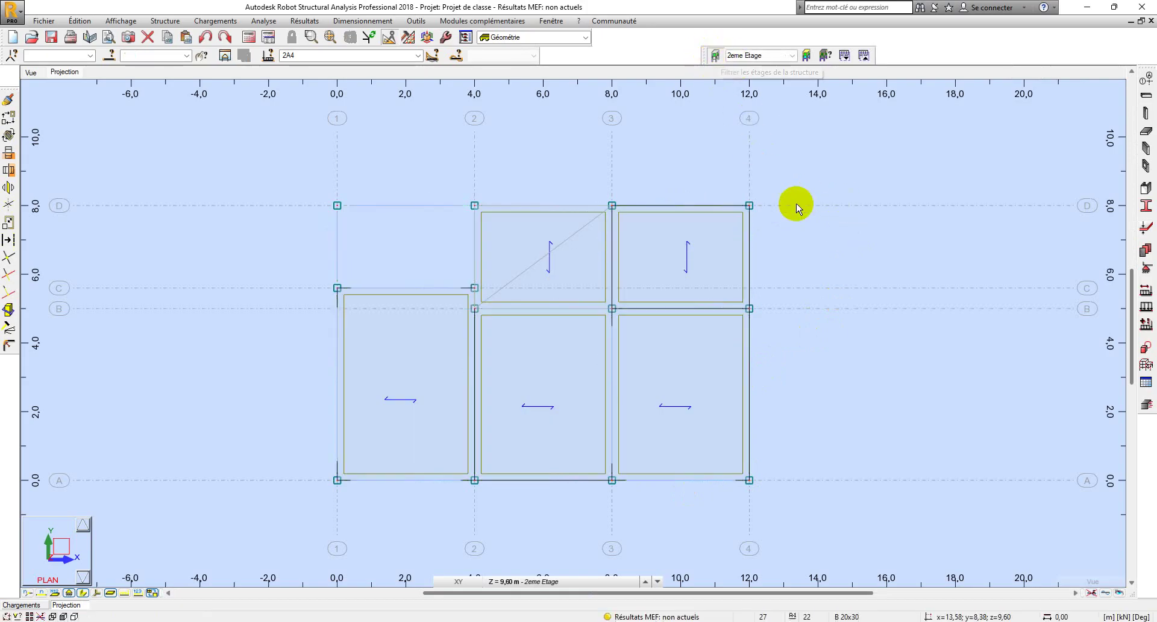
pyautogui.click(791, 55)
pyautogui.click(762, 83)
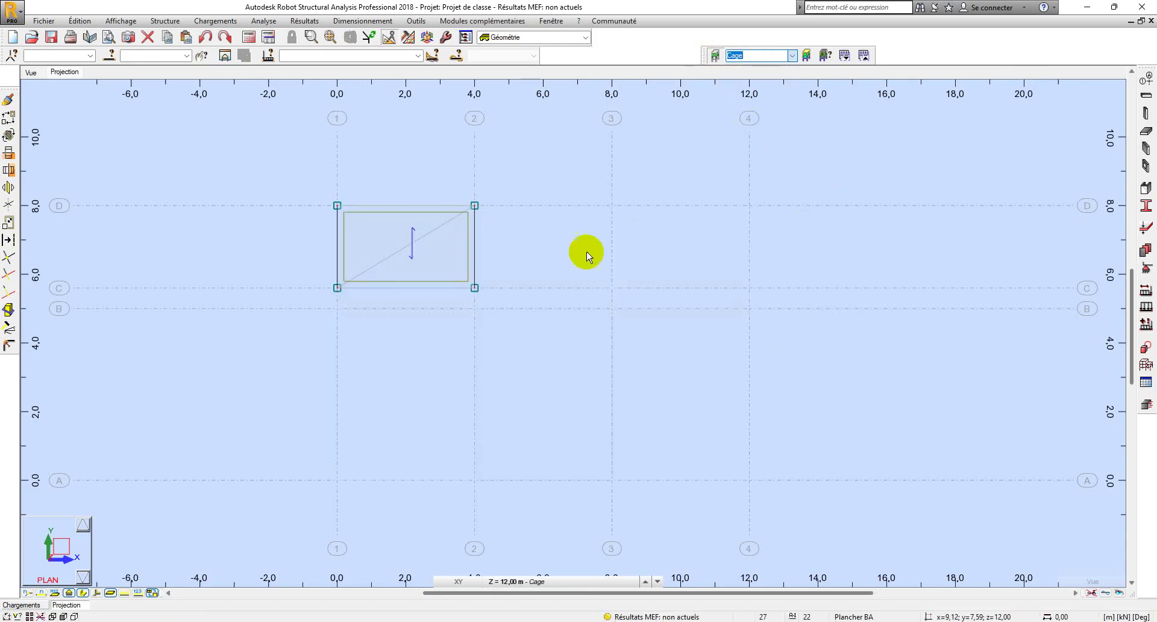
pyautogui.click(792, 57)
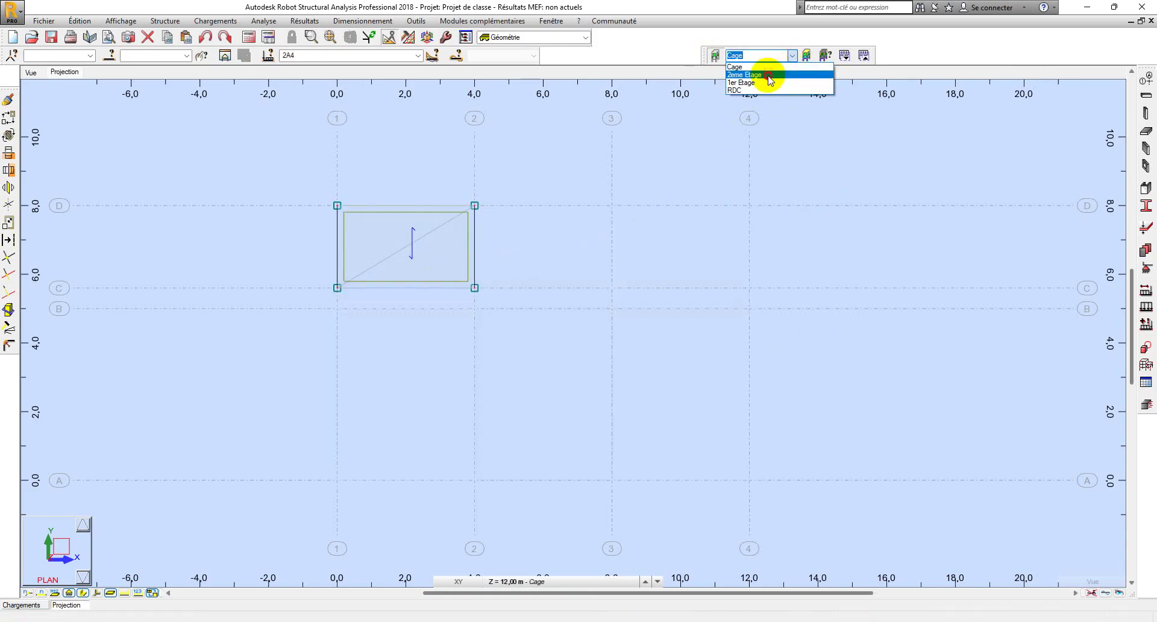
pyautogui.click(764, 76)
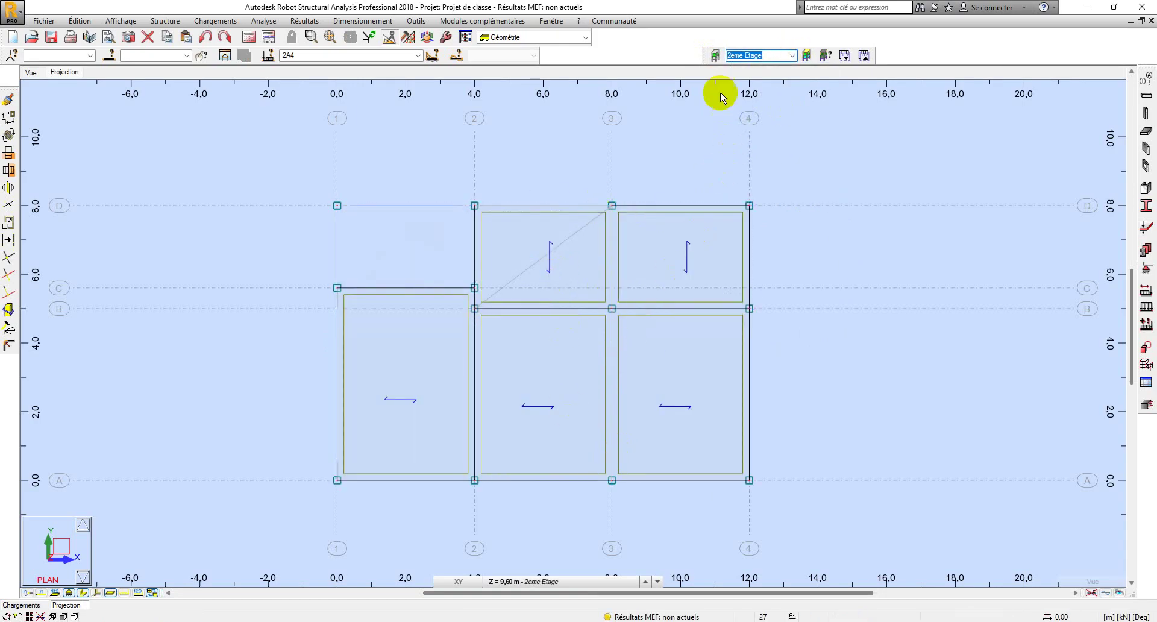
pyautogui.click(714, 58)
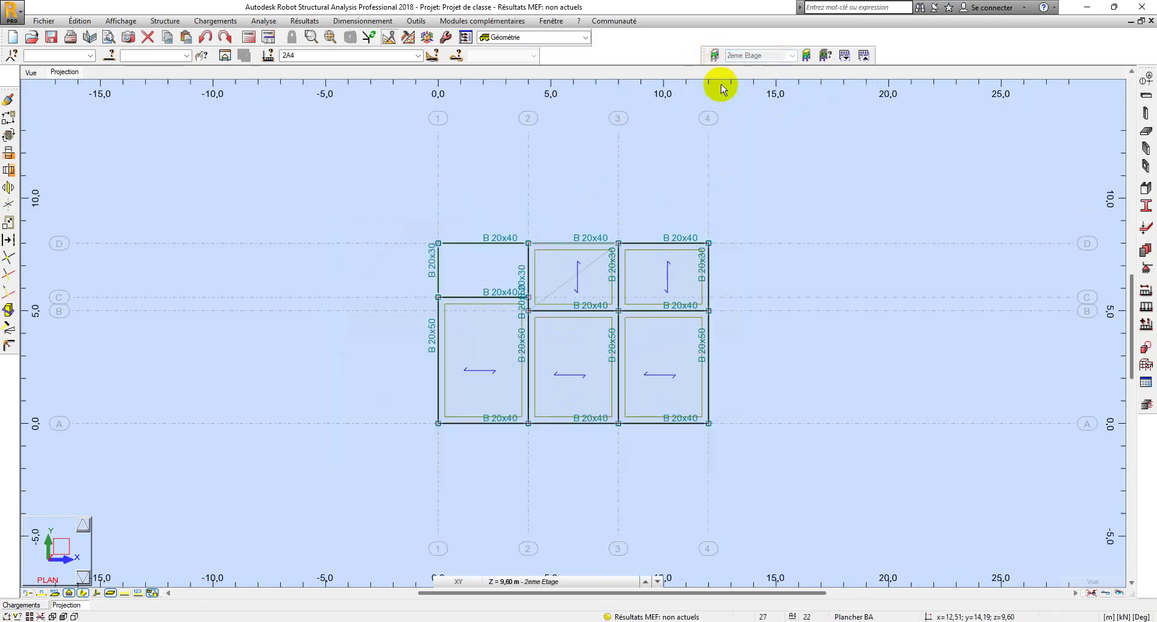
# Select all five claddings of 2eme Etage in plan and, in the 3D view, copy them once with translation vector 0;0;-3.20.
pyautogui.click(662, 277)
pyautogui.keyDown('ctrl'); pyautogui.click(533, 292); pyautogui.keyUp('ctrl')
pyautogui.keyDown('ctrl'); pyautogui.click(455, 385); pyautogui.keyUp('ctrl')
pyautogui.keyDown('ctrl'); pyautogui.click(536, 401); pyautogui.keyUp('ctrl')
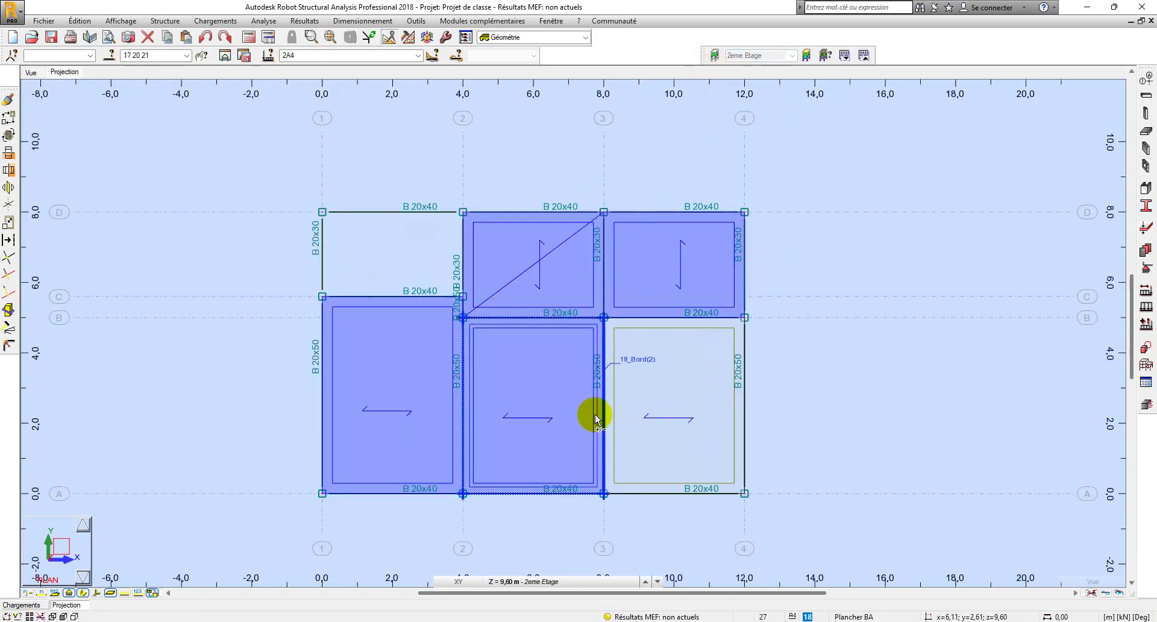
pyautogui.keyDown('ctrl'); pyautogui.click(674, 413); pyautogui.keyUp('ctrl')
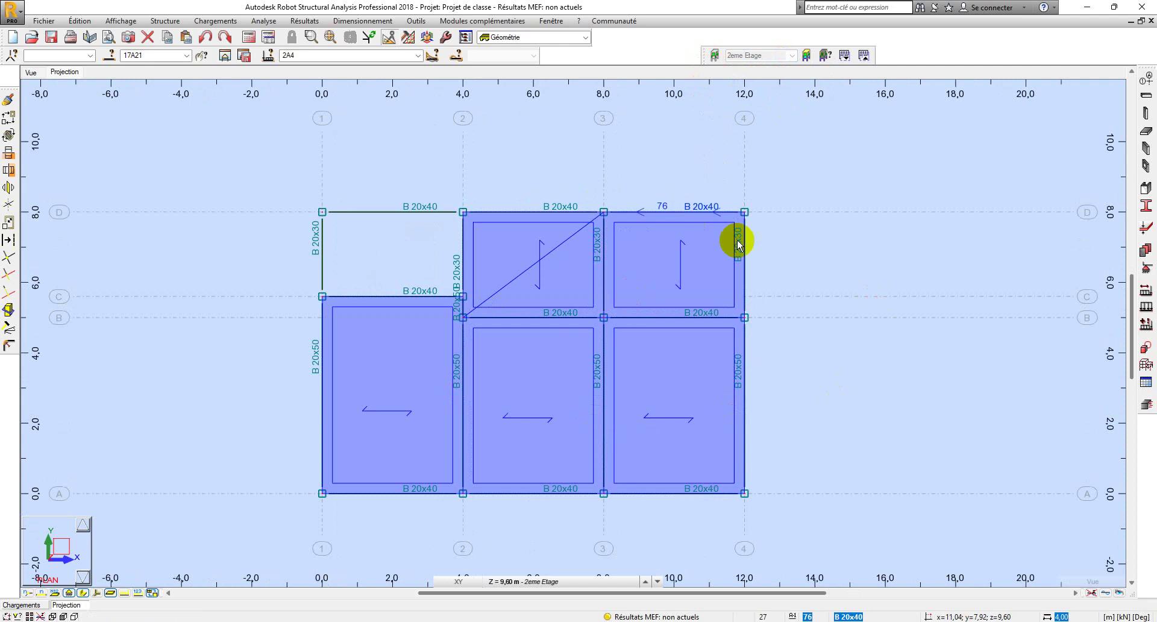
pyautogui.click(31, 72)
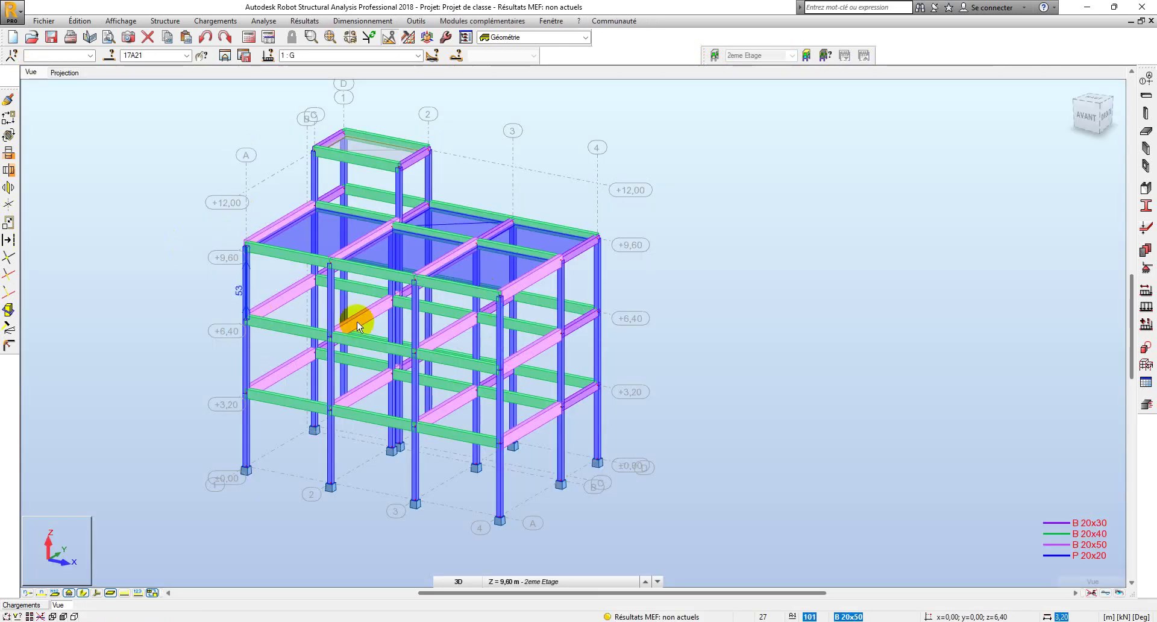
pyautogui.click(7, 120)
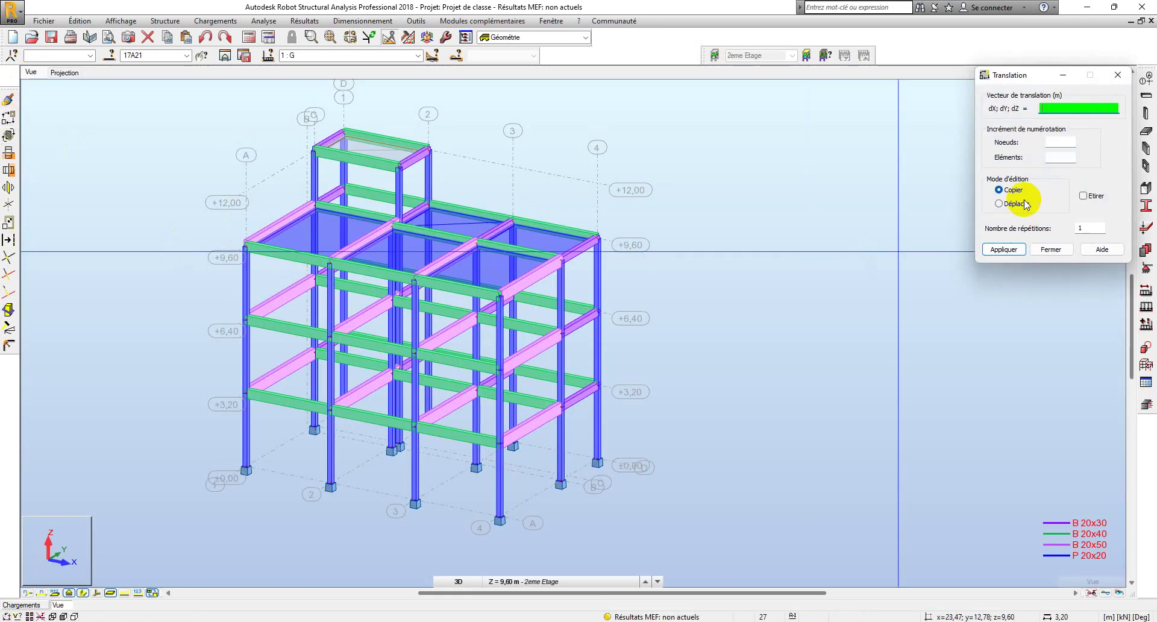
pyautogui.click(1055, 112)
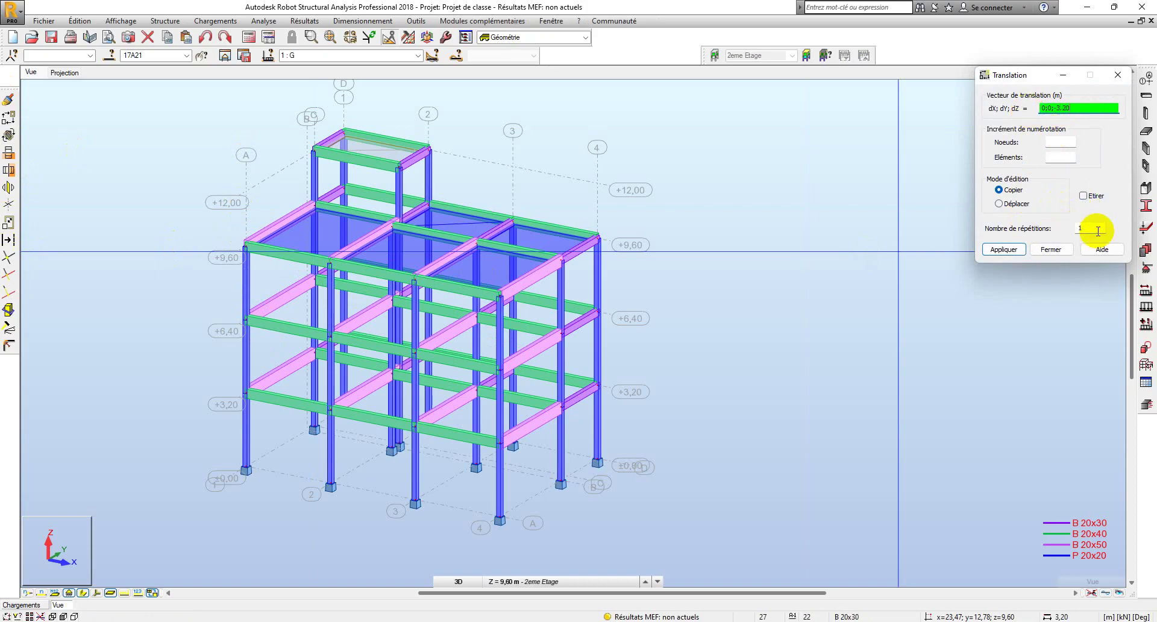
pyautogui.click(1003, 248)
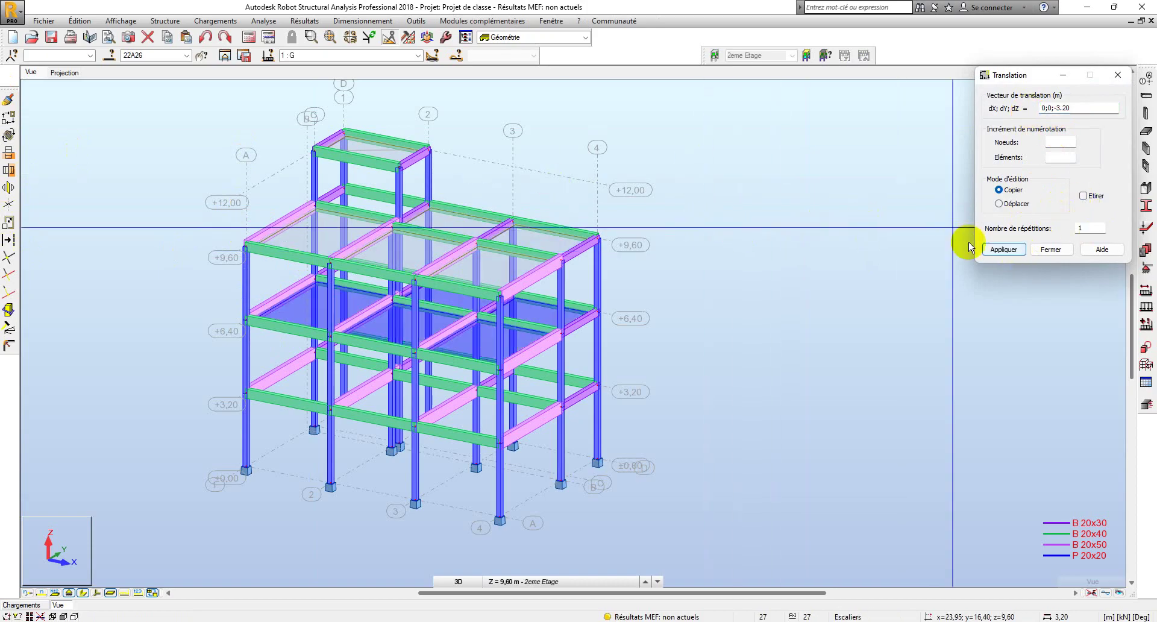
# Close the Translation dialog, clear the cladding selection, and set the plan projection to the RDC level at 3,20 m.
pyautogui.click(1050, 249)
pyautogui.click(747, 250)
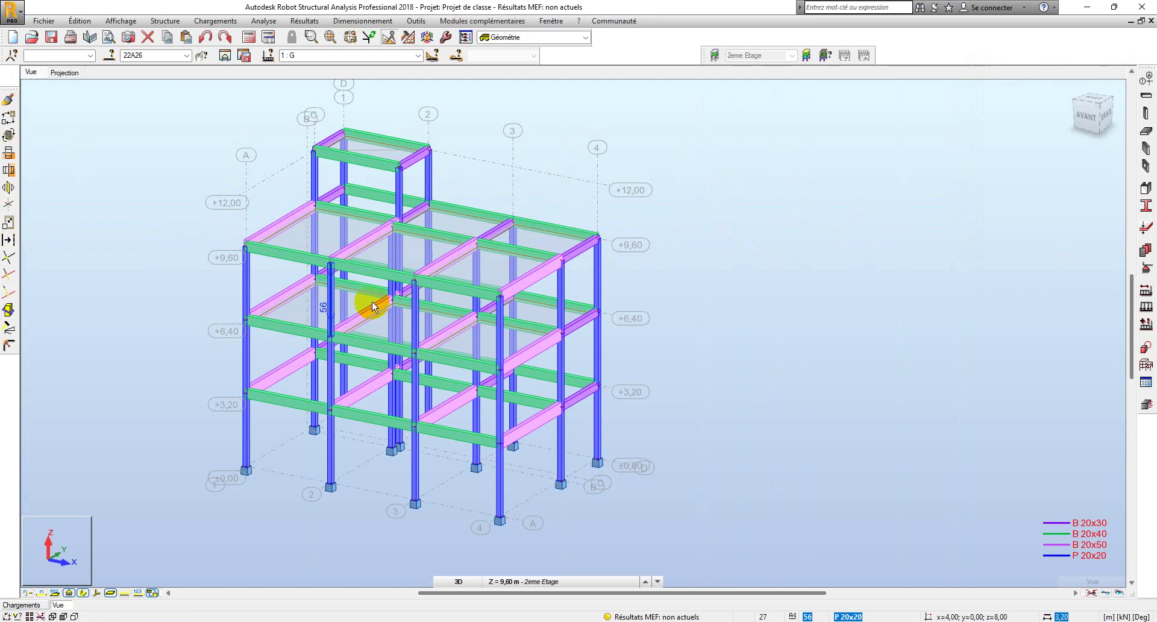
pyautogui.moveTo(821, 352); pyautogui.dragTo(882, 352, button='middle')
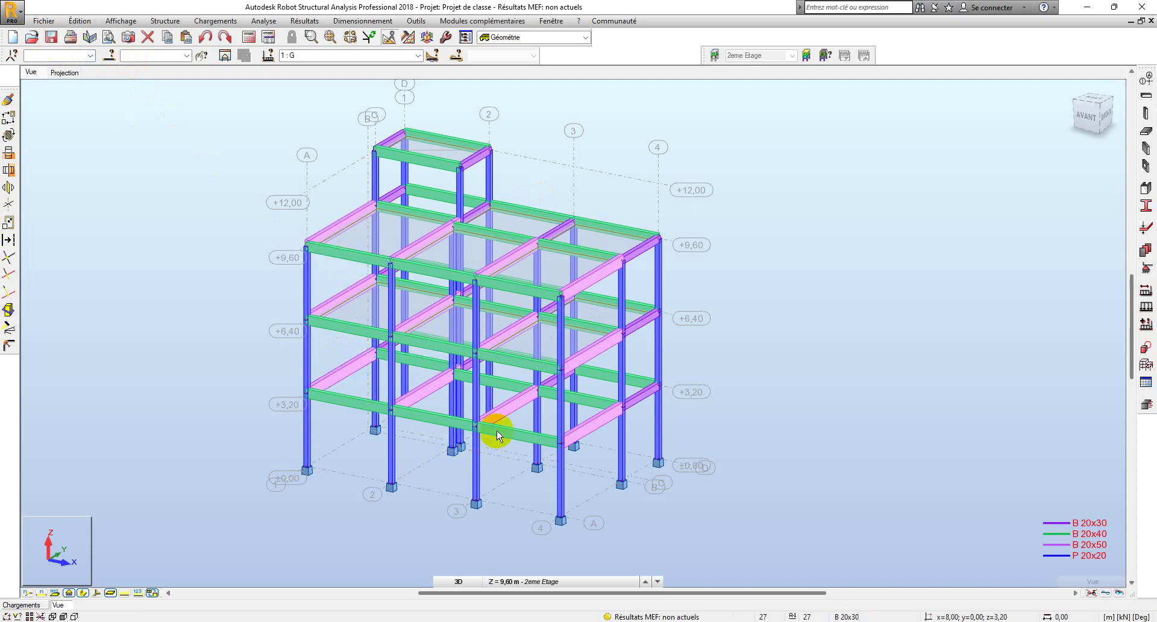
pyautogui.click(64, 72)
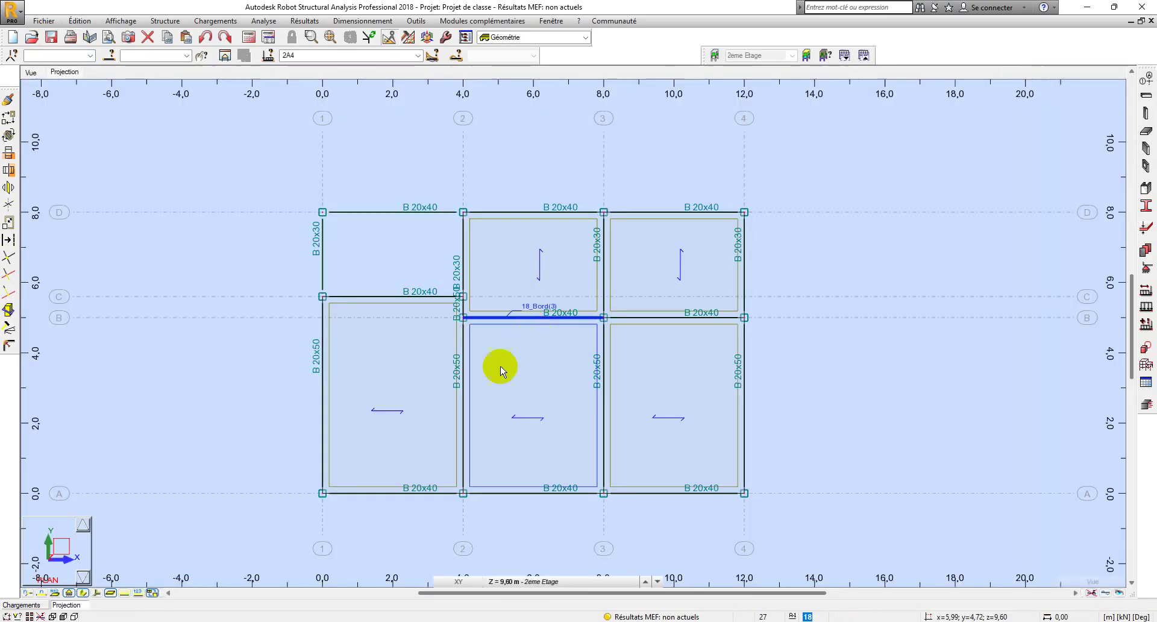
pyautogui.click(519, 582)
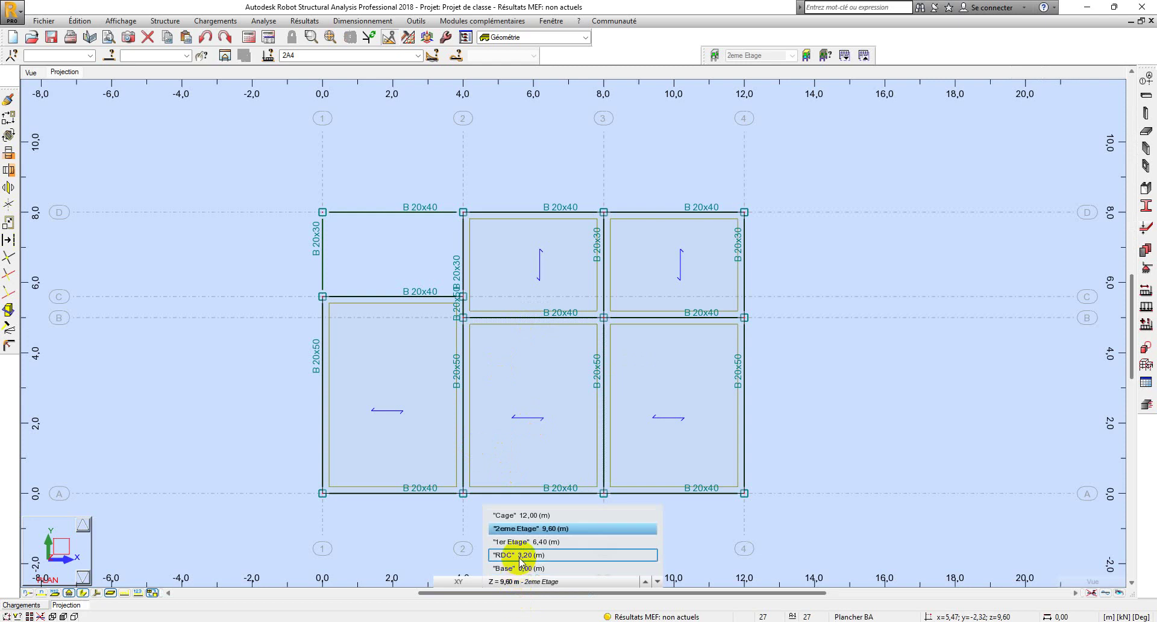
pyautogui.click(519, 555)
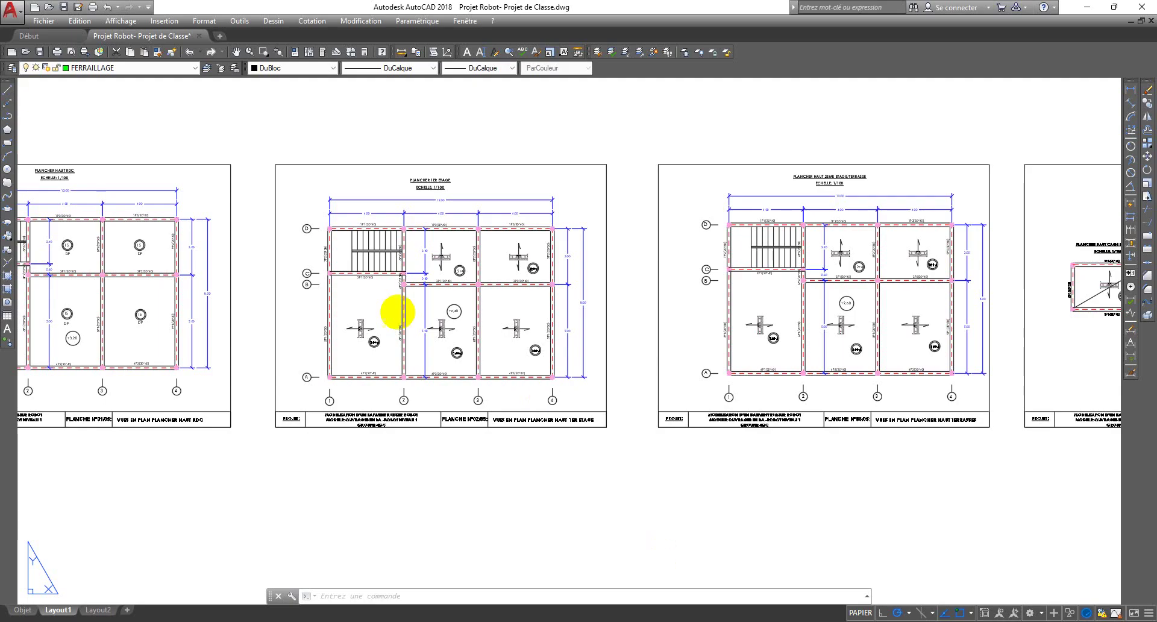
# Switch to AutoCAD, compare the slab types and thicknesses on the RDC and 1er Etage floor plans, and return to Robot.
pyautogui.moveTo(362, 382); pyautogui.dragTo(530, 382, button='middle')
pyautogui.scroll(2, 231, 316)
pyautogui.moveTo(367, 362); pyautogui.dragTo(387, 362, button='middle')
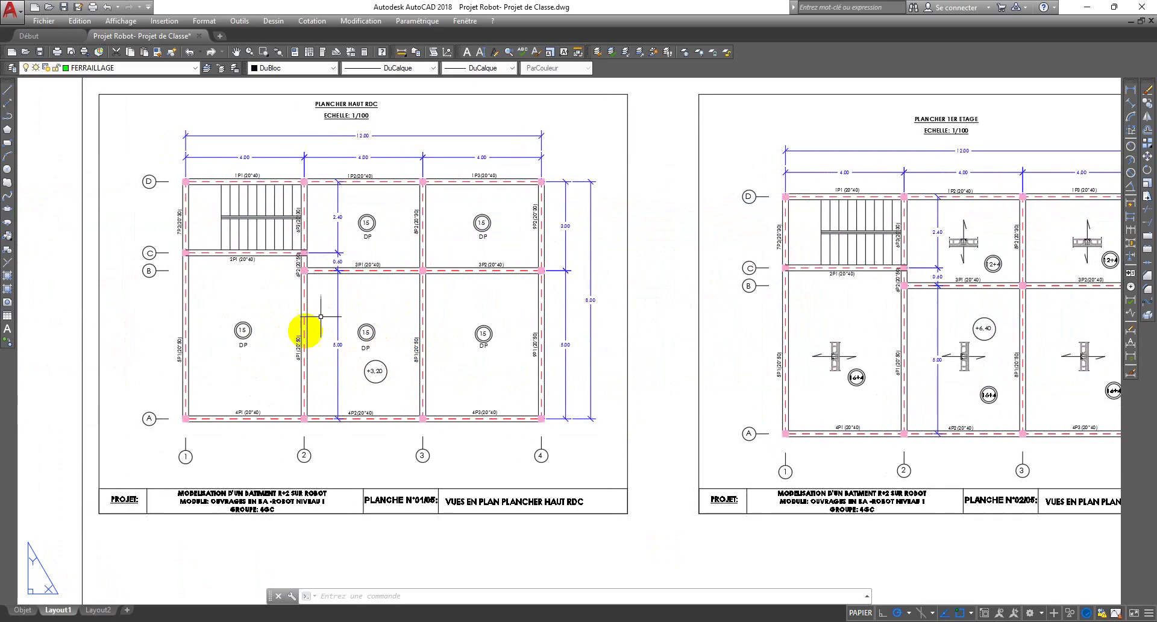
pyautogui.scroll(-3, 310, 341)
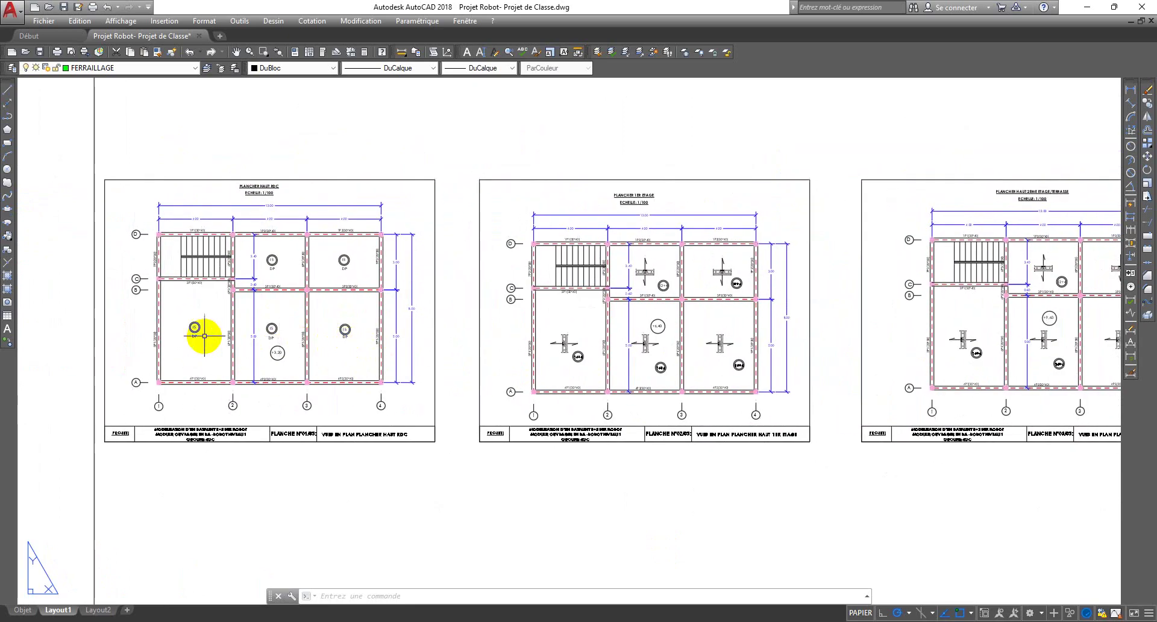
pyautogui.scroll(3, 207, 331)
pyautogui.moveTo(326, 360); pyautogui.dragTo(385, 368, button='middle')
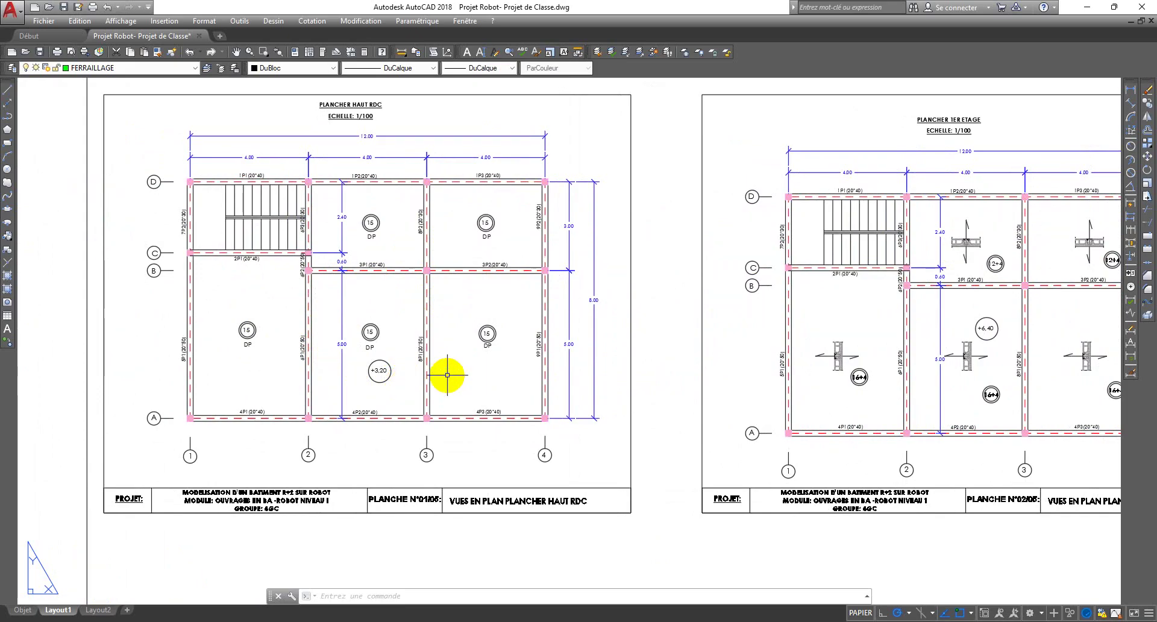
pyautogui.scroll(-2, 392, 422)
pyautogui.scroll(2, 494, 452)
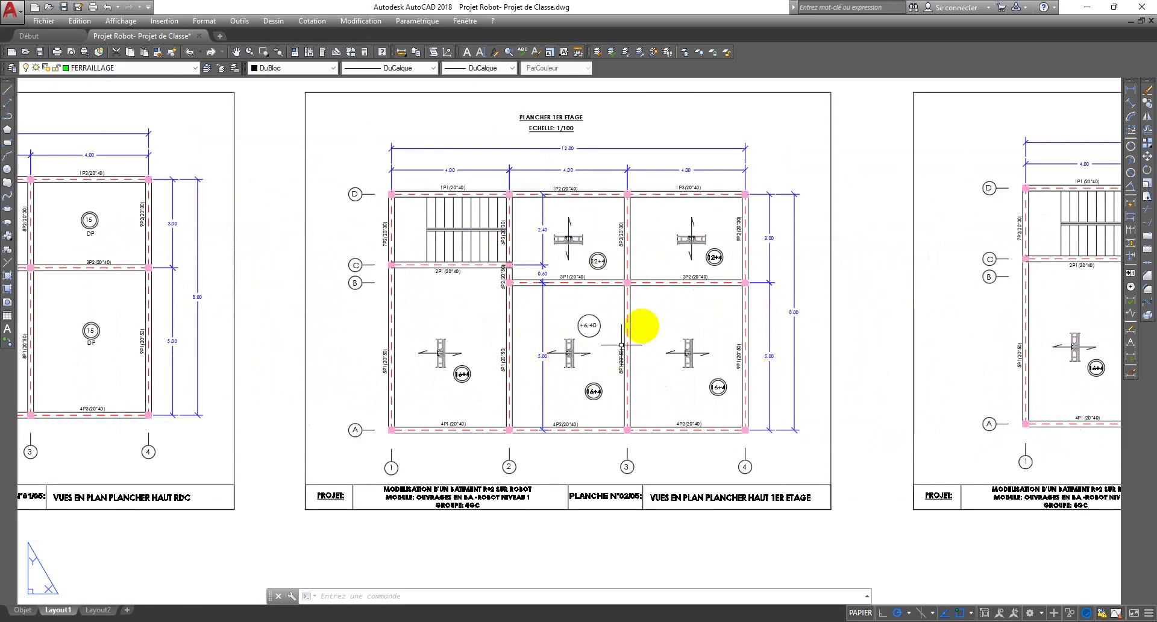
pyautogui.moveTo(487, 410); pyautogui.dragTo(803, 408, button='middle')
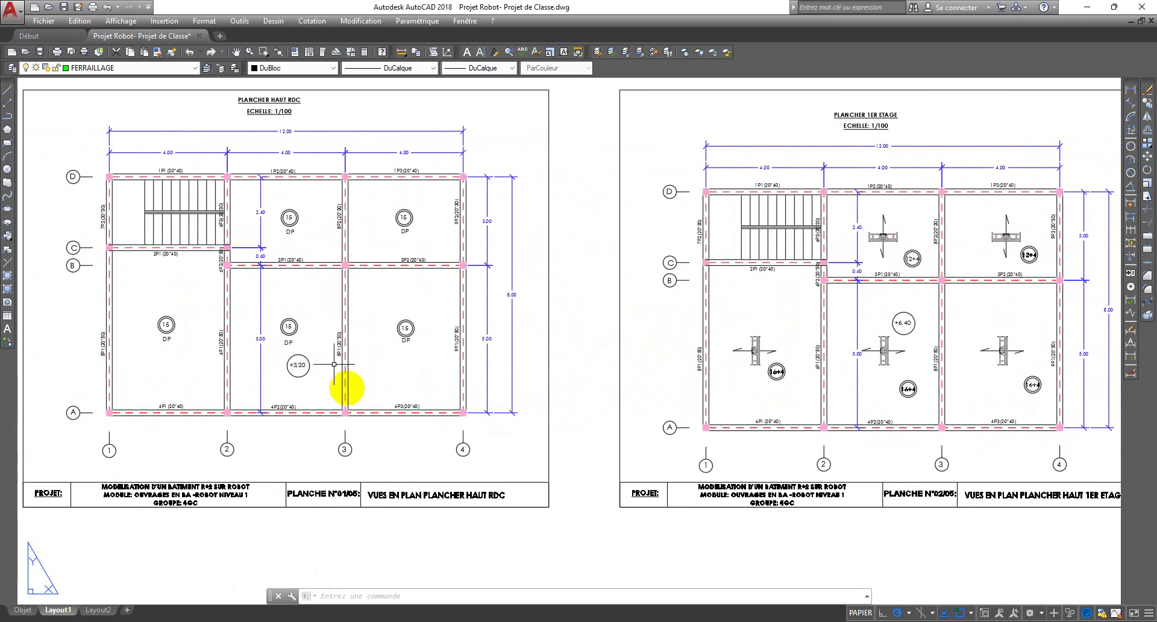
pyautogui.moveTo(402, 399); pyautogui.dragTo(537, 394, button='middle')
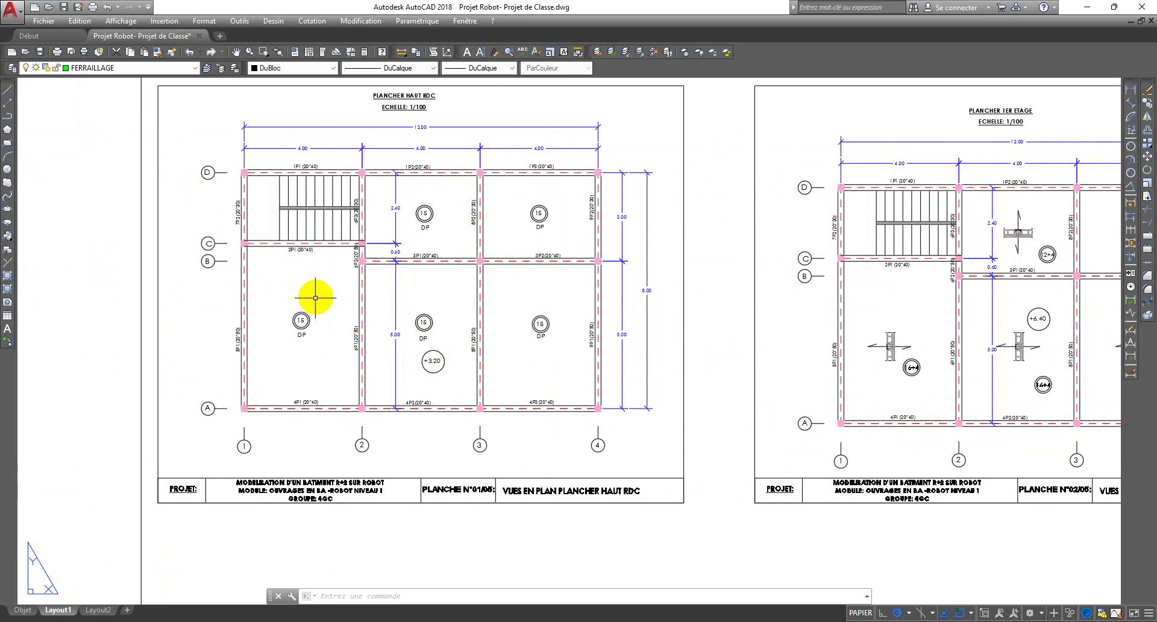
pyautogui.scroll(3, 315, 297)
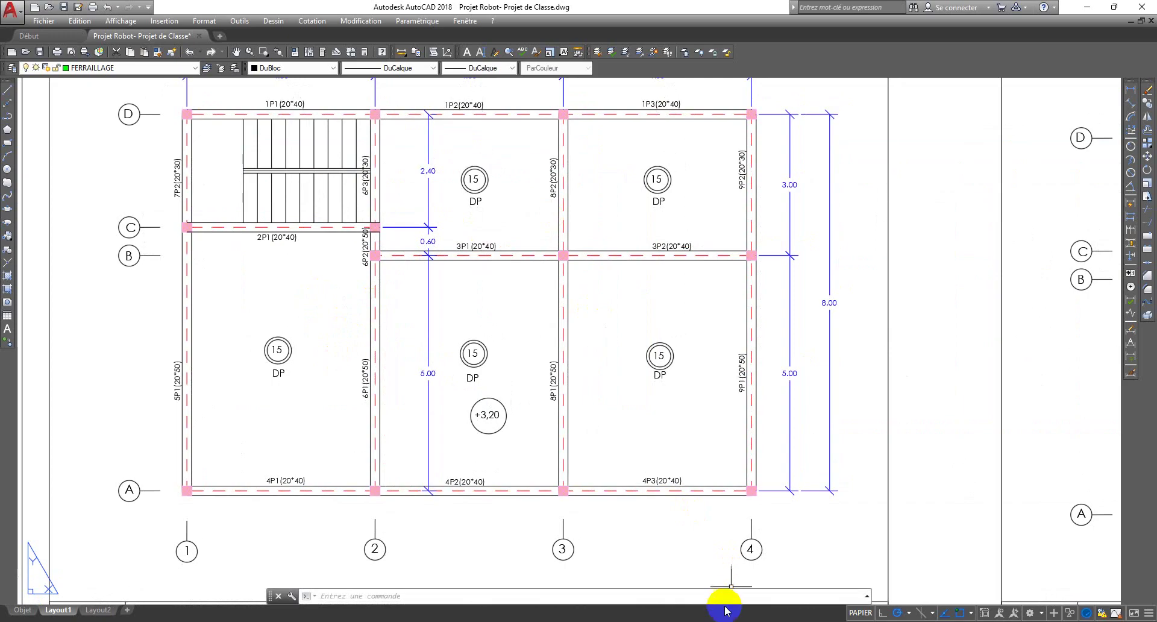
pyautogui.click(720, 621)
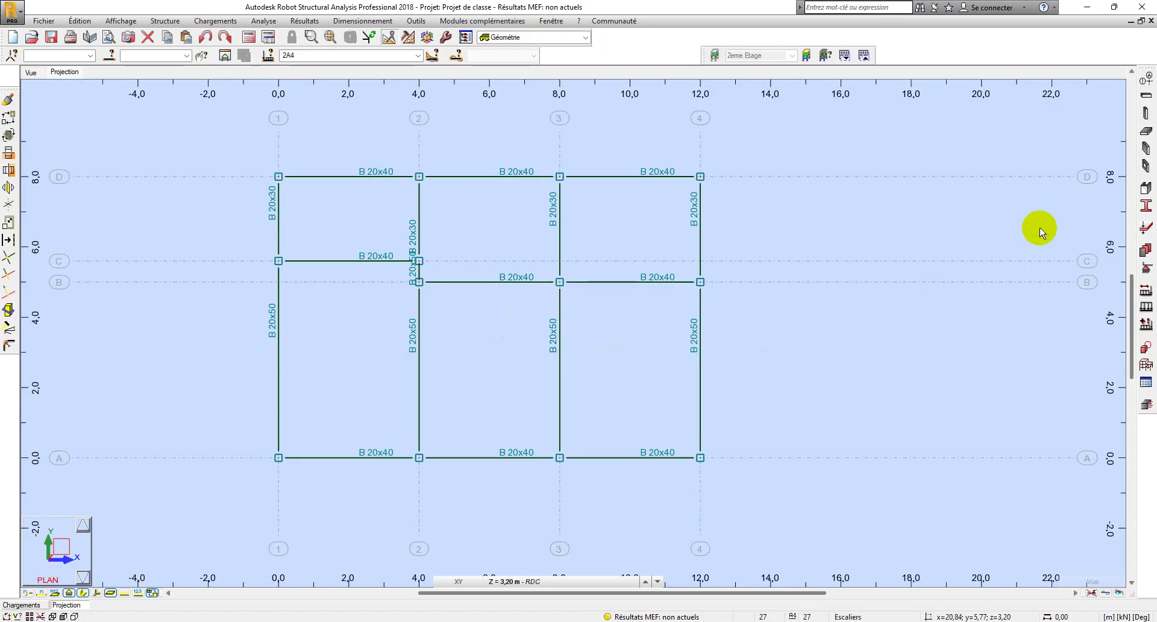
# Try a rectangular DP 15 floor slab with the rigid diaphragm model in the bay between axes 3–4 and B–D.
pyautogui.click(1145, 133)
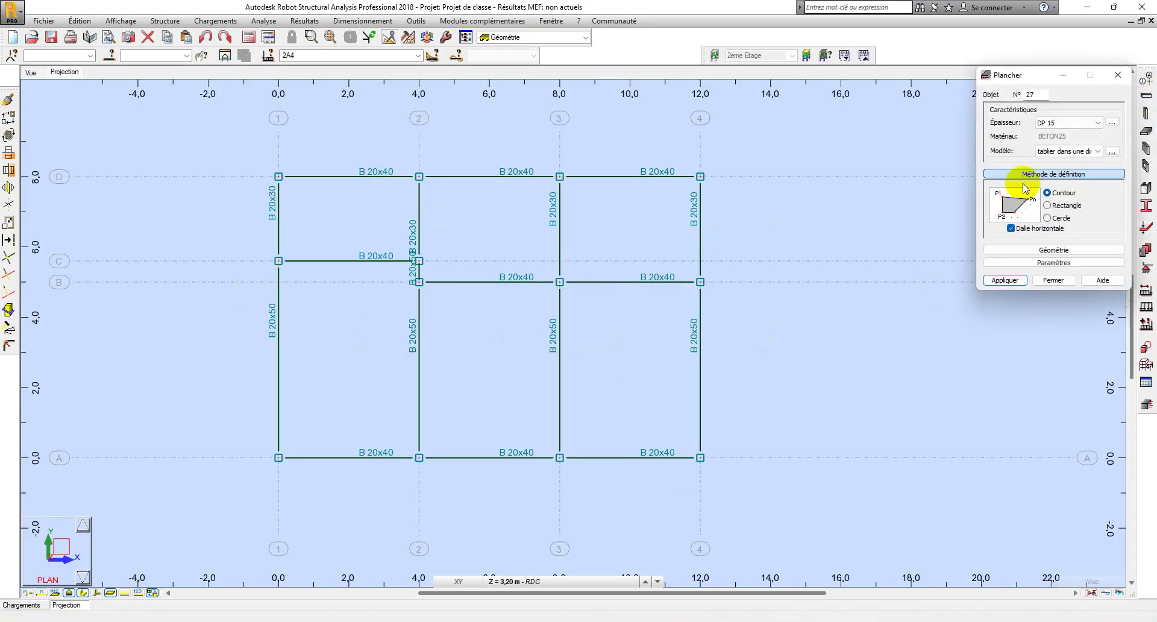
pyautogui.click(1075, 152)
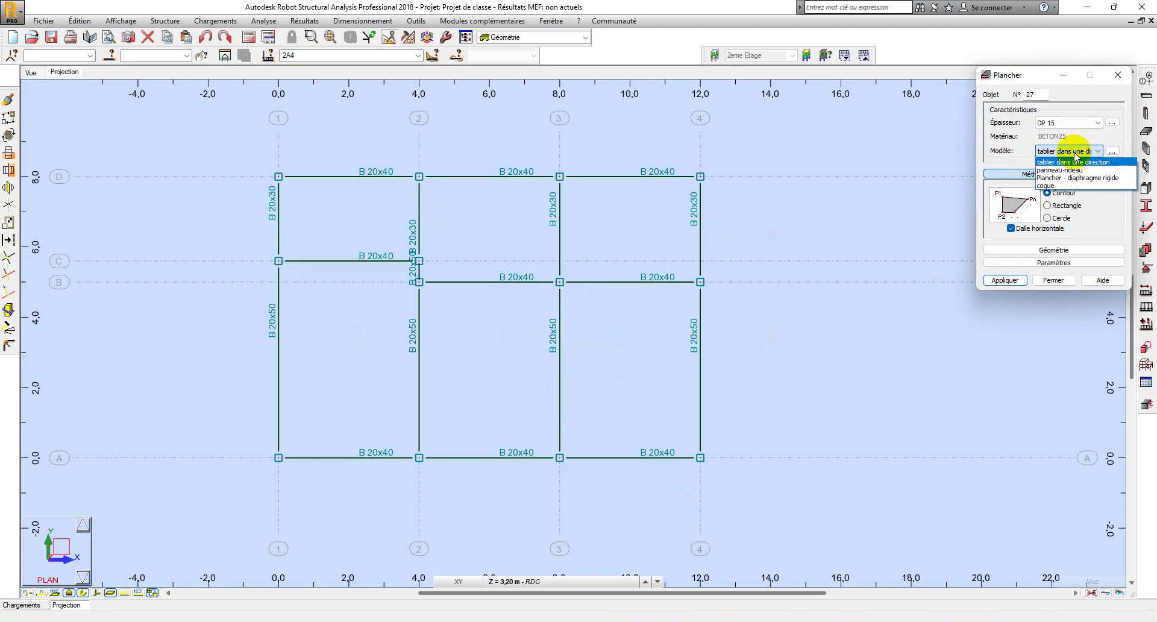
pyautogui.click(1053, 182)
pyautogui.click(1063, 206)
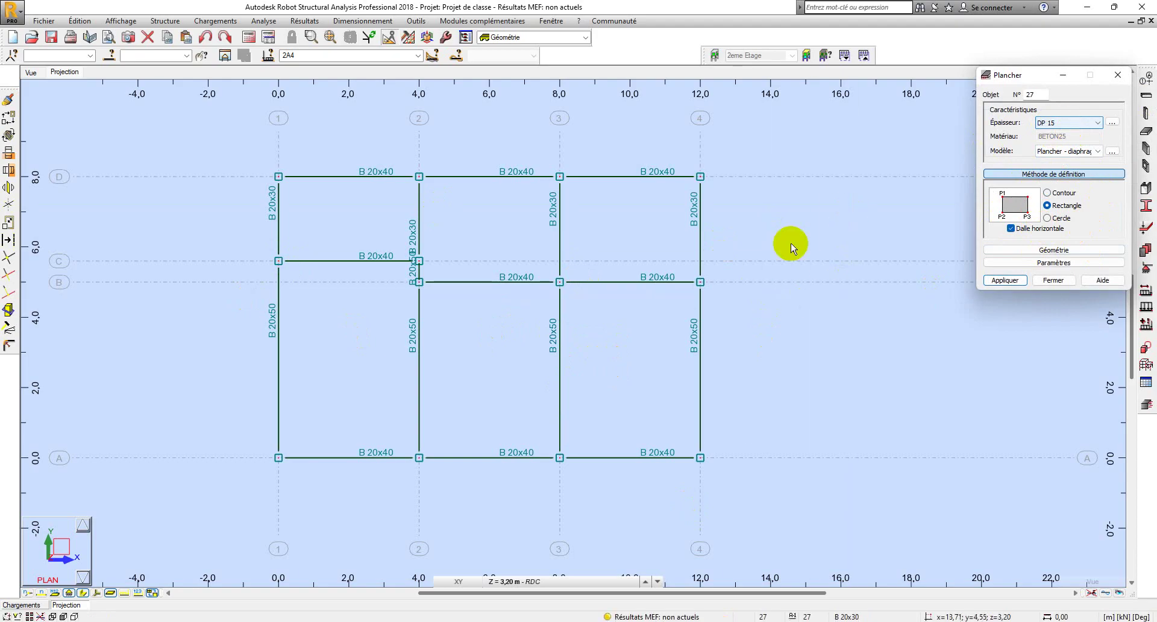
pyautogui.click(699, 177)
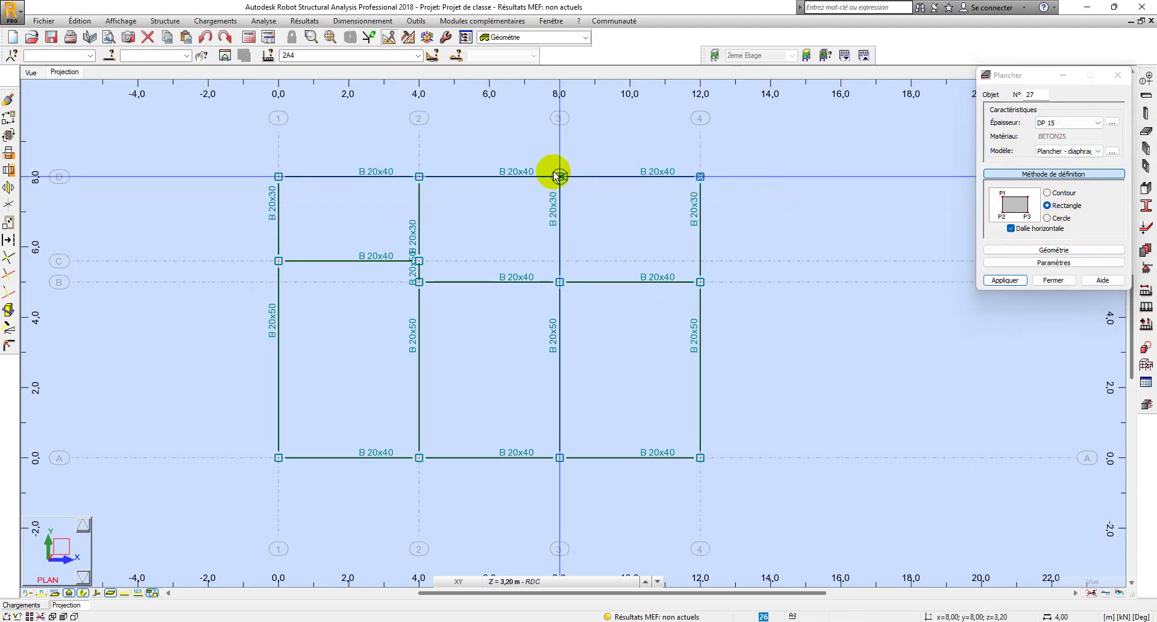
pyautogui.click(560, 176)
pyautogui.click(559, 281)
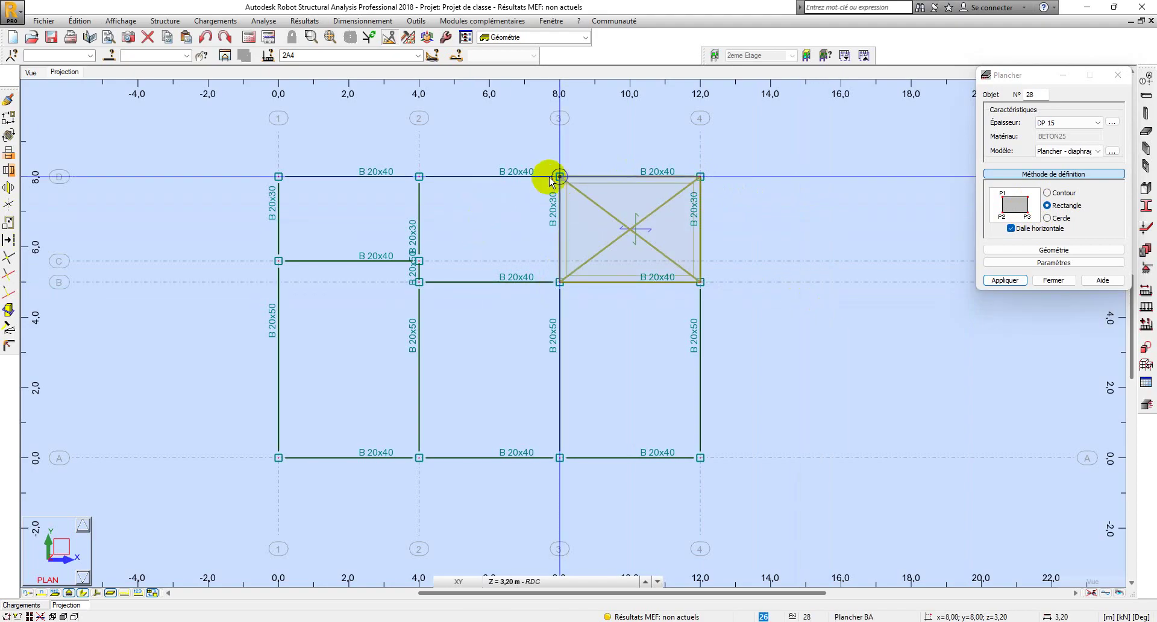
# Try the same DP 15 rigid diaphragm floor slabs in the four remaining RDC bays, leaving out the staircase bay.
pyautogui.click(418, 281)
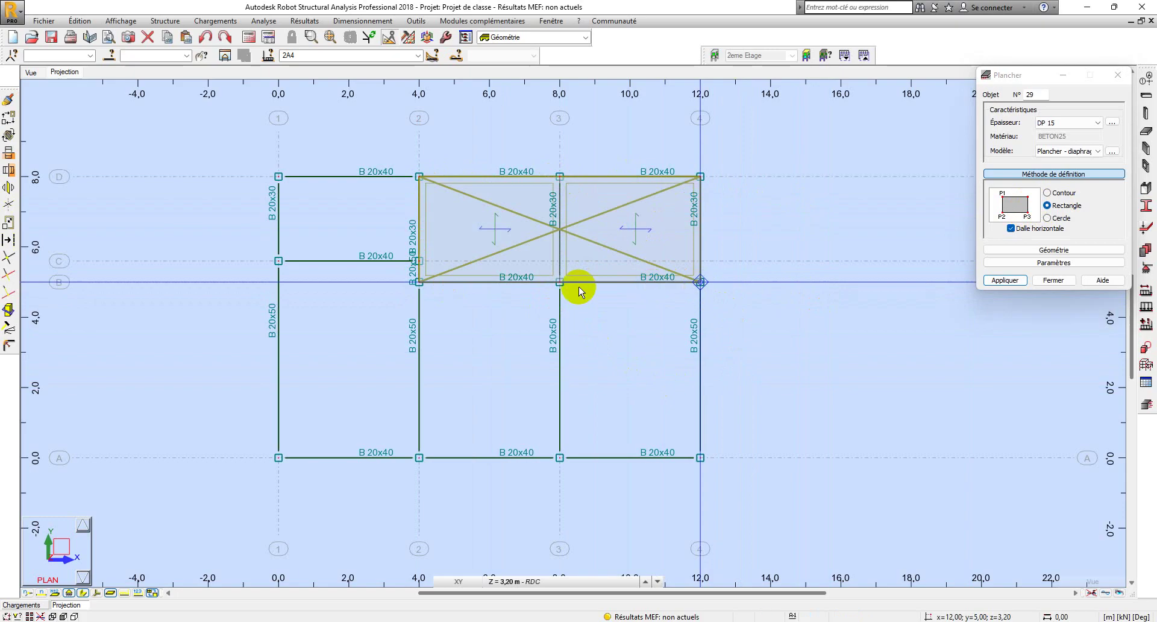
pyautogui.click(560, 457)
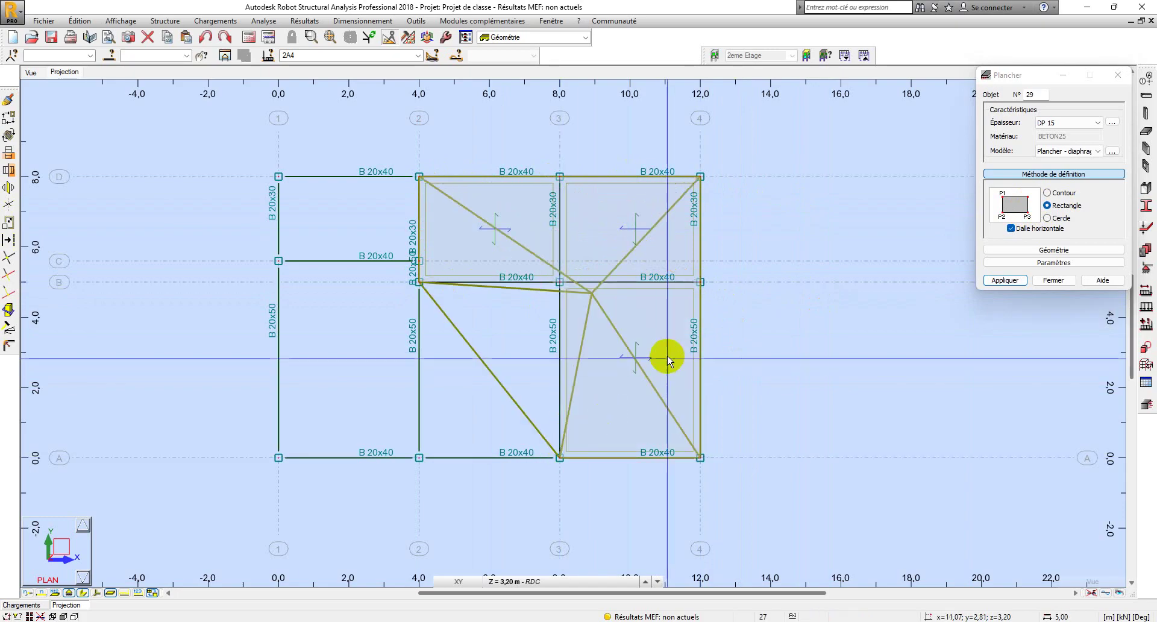
pyautogui.click(419, 282)
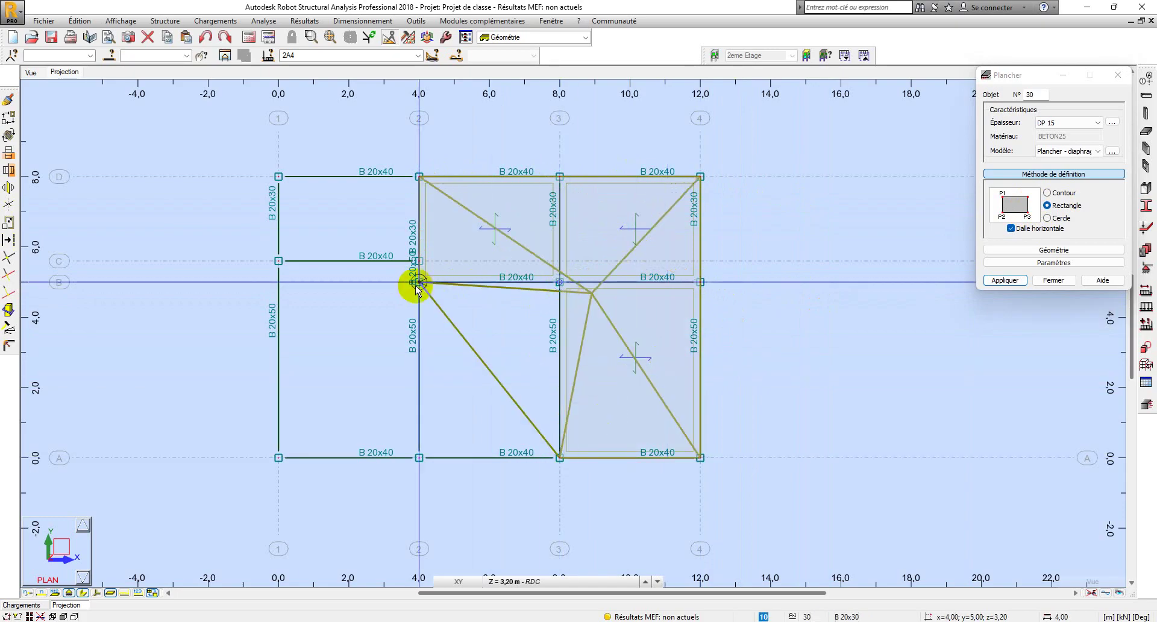
pyautogui.click(419, 457)
pyautogui.moveTo(523, 412); pyautogui.dragTo(643, 405, button='middle')
pyautogui.click(544, 258)
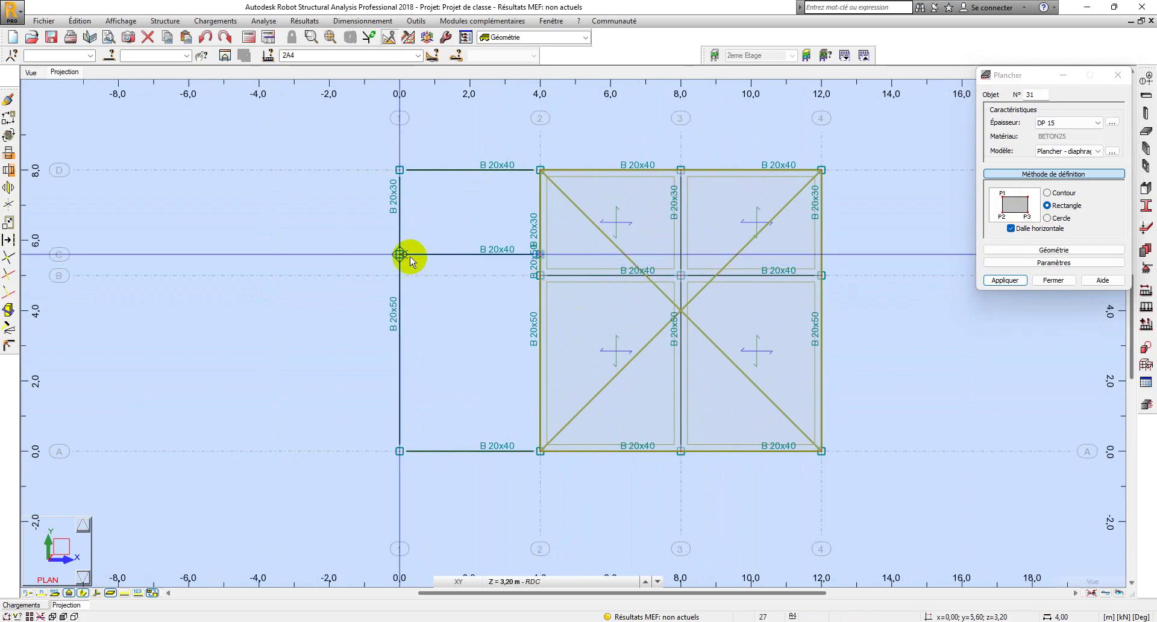
pyautogui.click(399, 450)
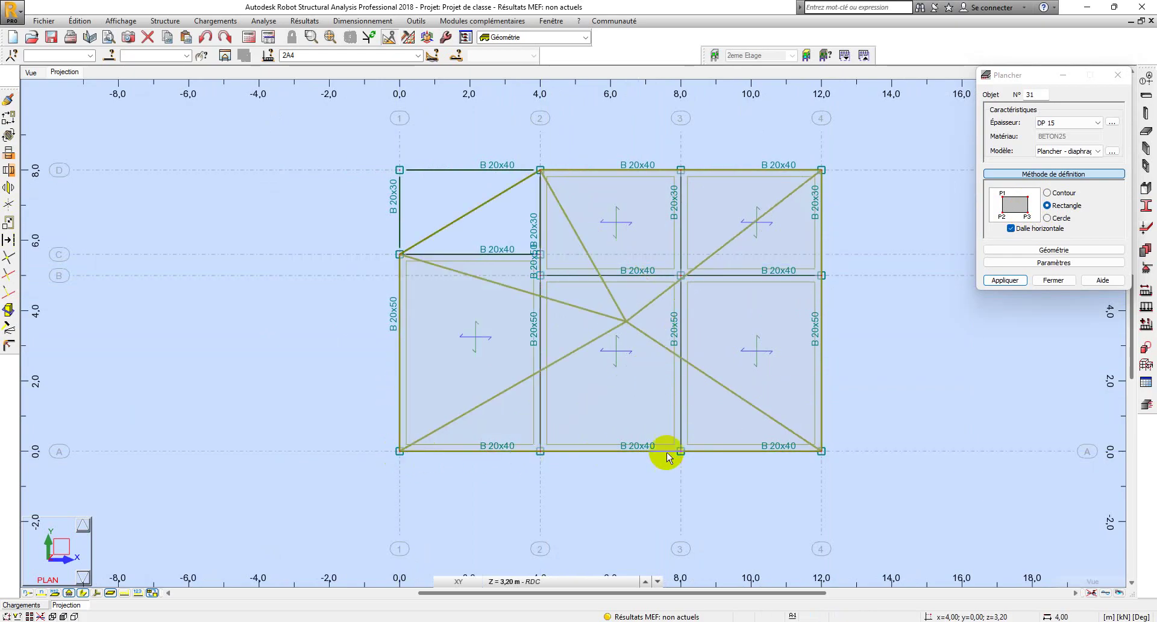
pyautogui.scroll(-1, 599, 371)
pyautogui.moveTo(619, 380); pyautogui.dragTo(470, 369, button='middle')
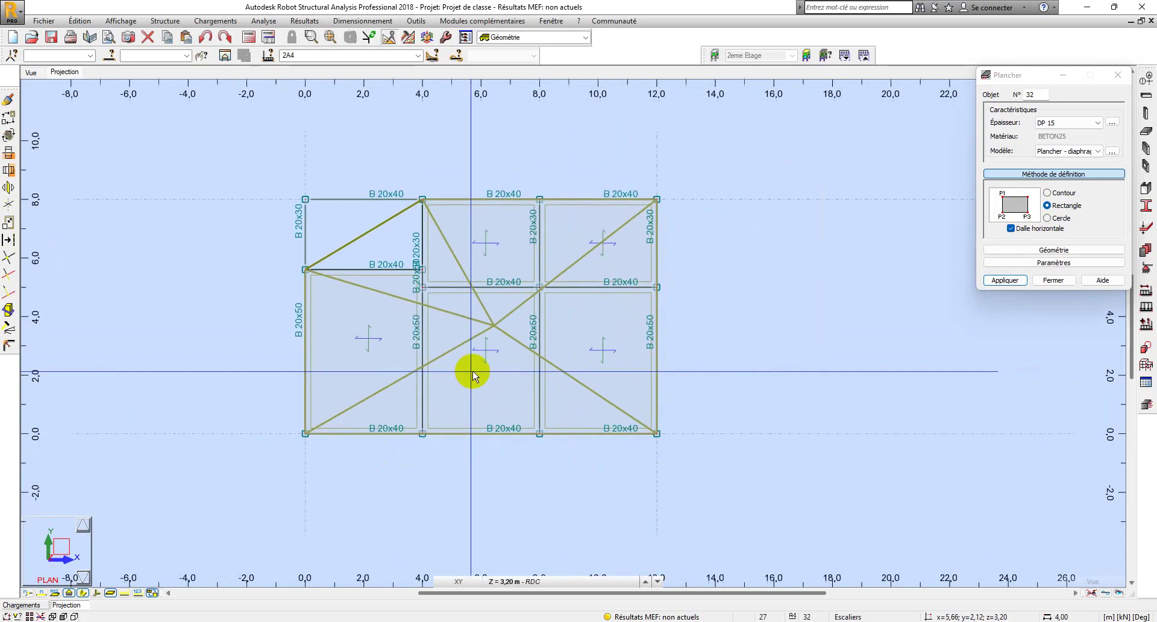
pyautogui.click(1053, 280)
pyautogui.scroll(1, 518, 265)
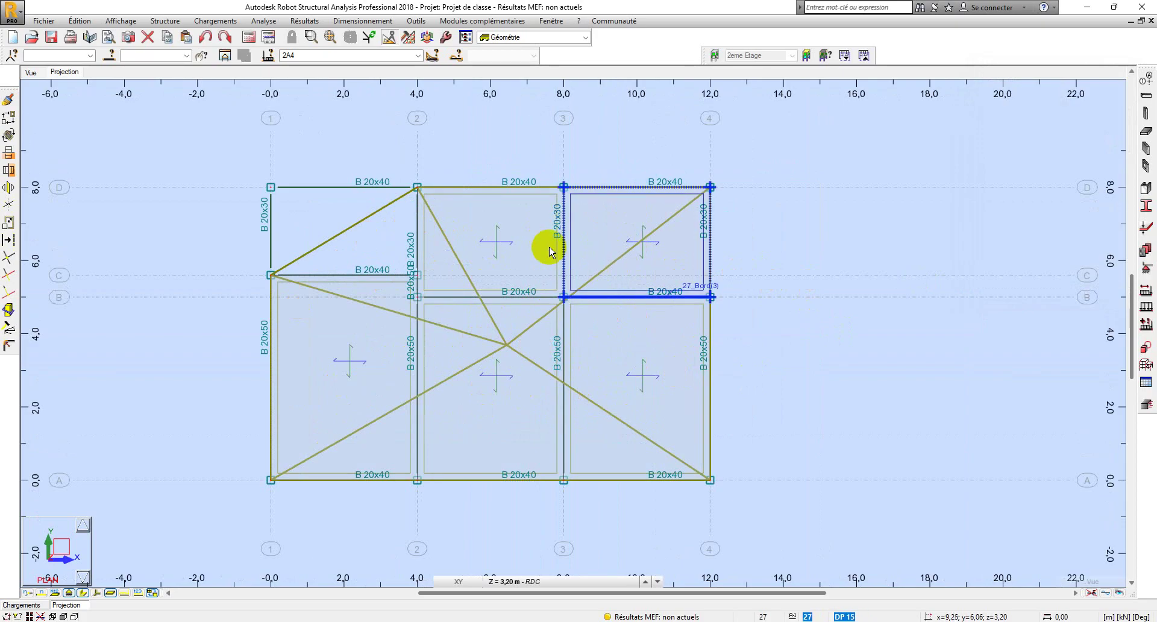
# Select all five rigid diaphragm slabs on the RDC plan and delete them.
pyautogui.click(530, 247)
pyautogui.click(601, 259)
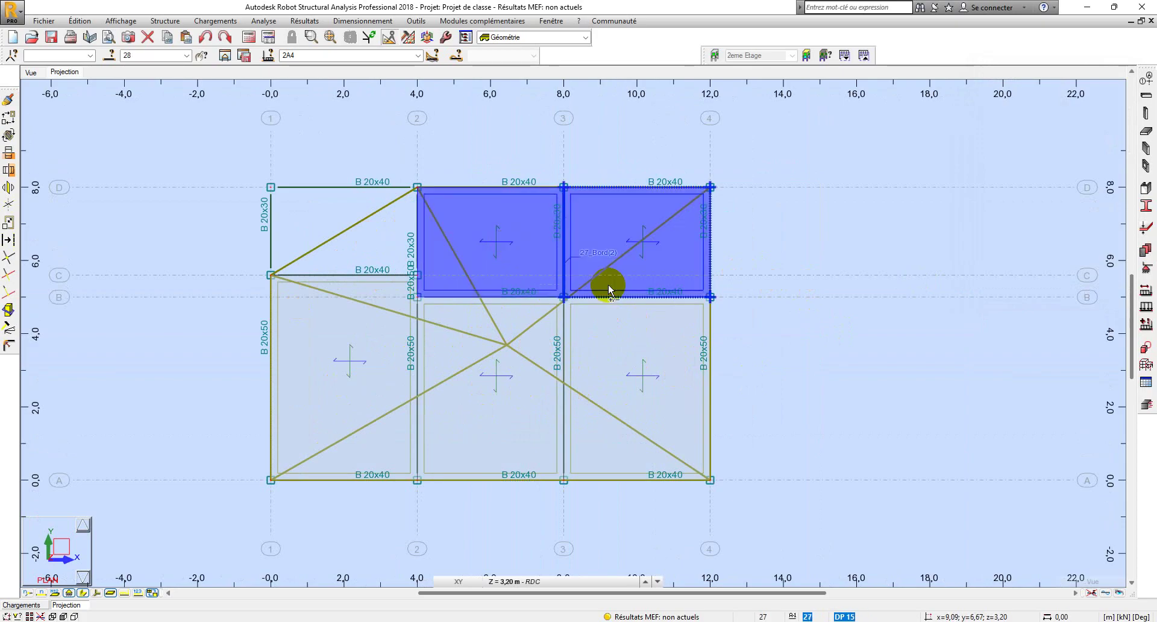
pyautogui.click(594, 348)
pyautogui.click(518, 370)
pyautogui.click(379, 376)
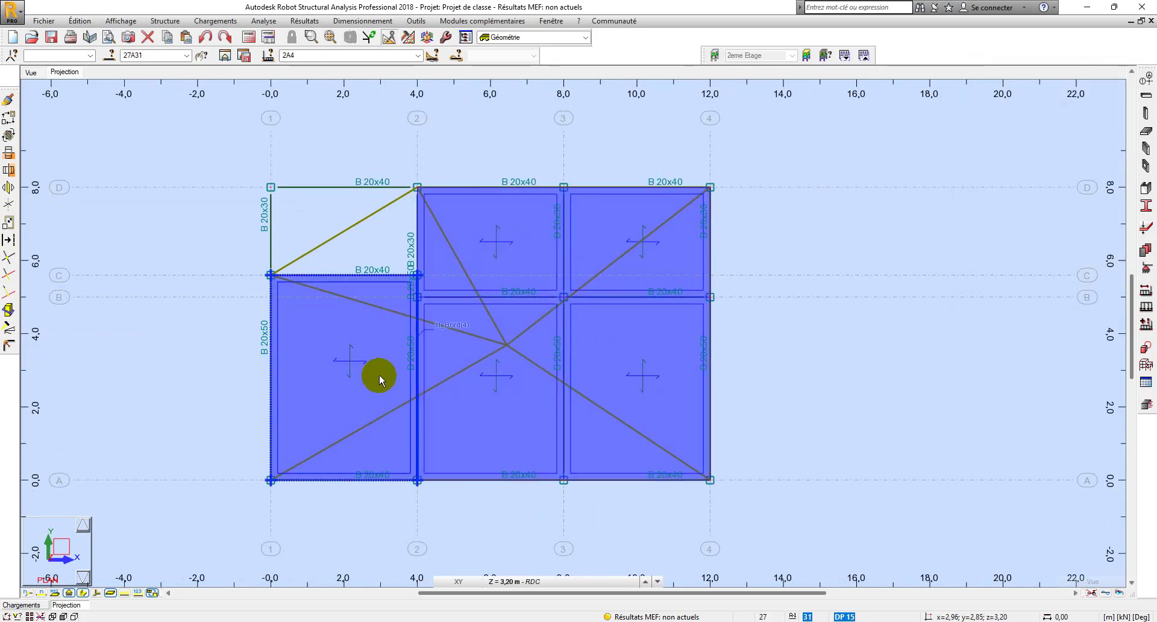
pyautogui.press('Delete')
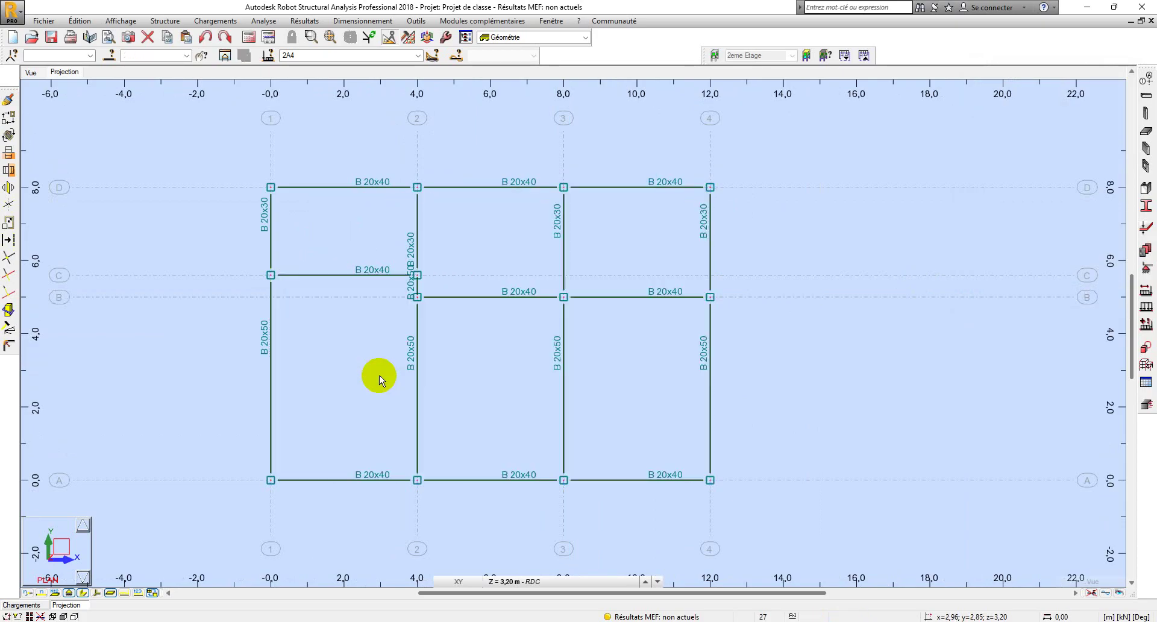
# Create a rectangular DP 15 floor slab with the coque model in the RDC bay between axes 3–4 and B–D.
pyautogui.click(1144, 134)
pyautogui.click(1068, 151)
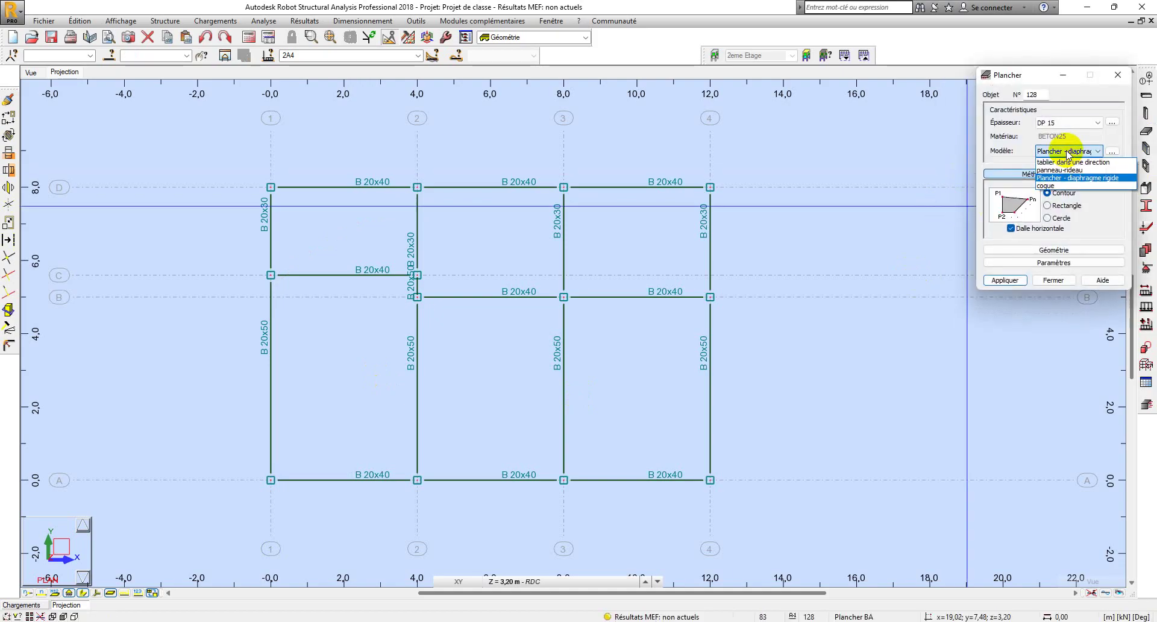
pyautogui.click(1054, 185)
pyautogui.click(1048, 205)
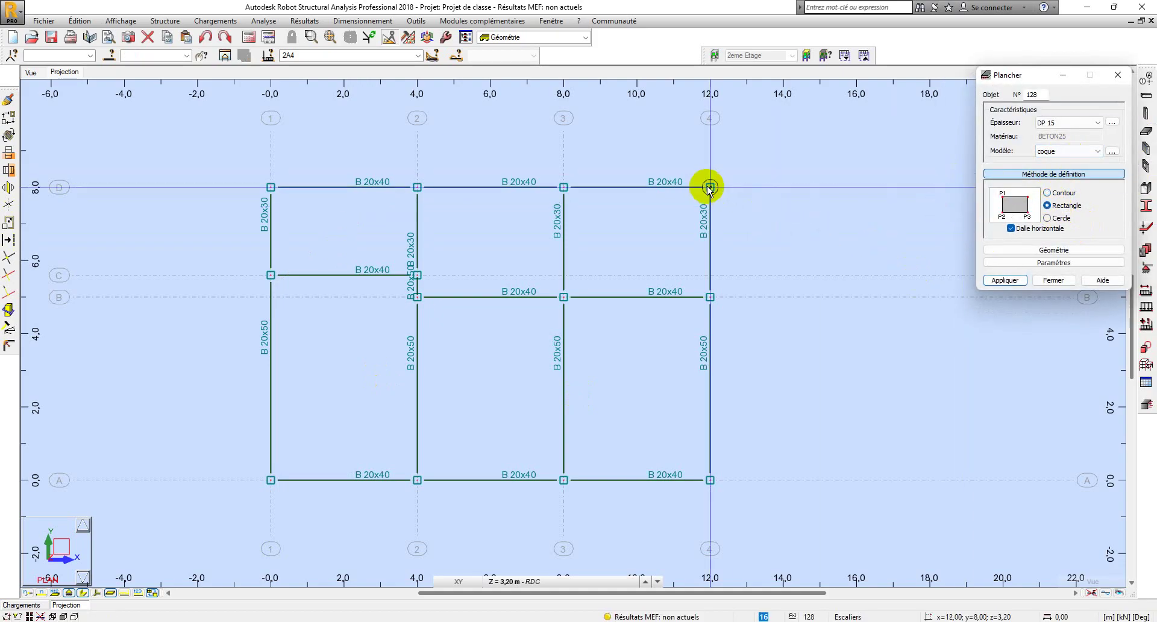
pyautogui.click(563, 187)
pyautogui.click(563, 297)
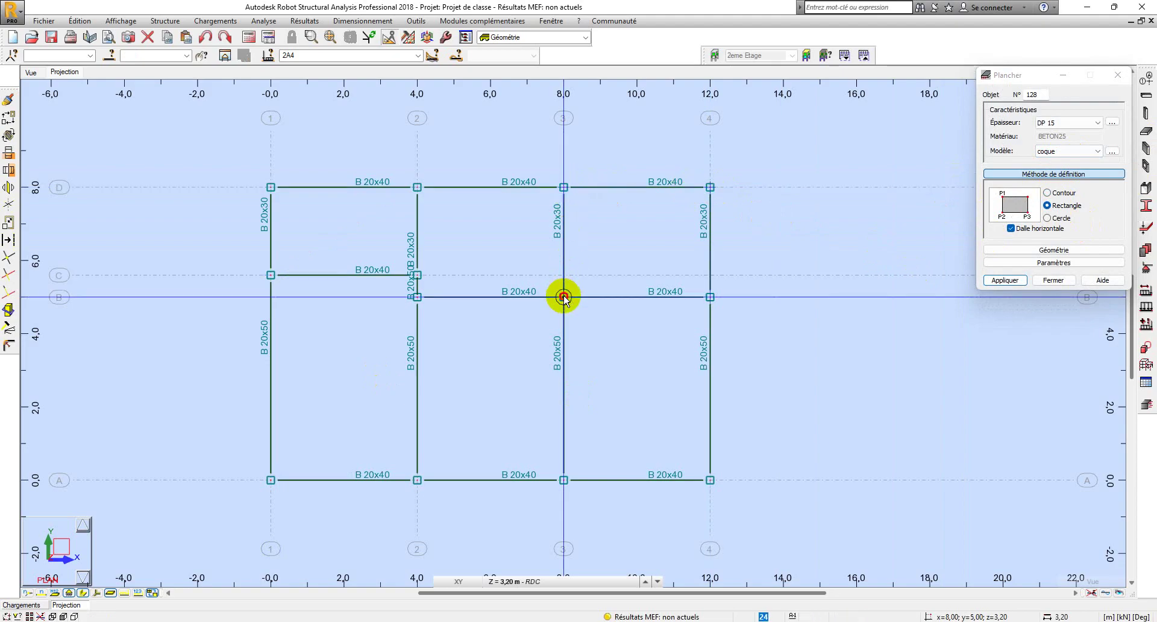
pyautogui.click(710, 297)
# Add DP 15 coque floor slabs in the bays between axes 3–4 and A–B, and between axes 2–3 and B–D.
pyautogui.click(563, 297)
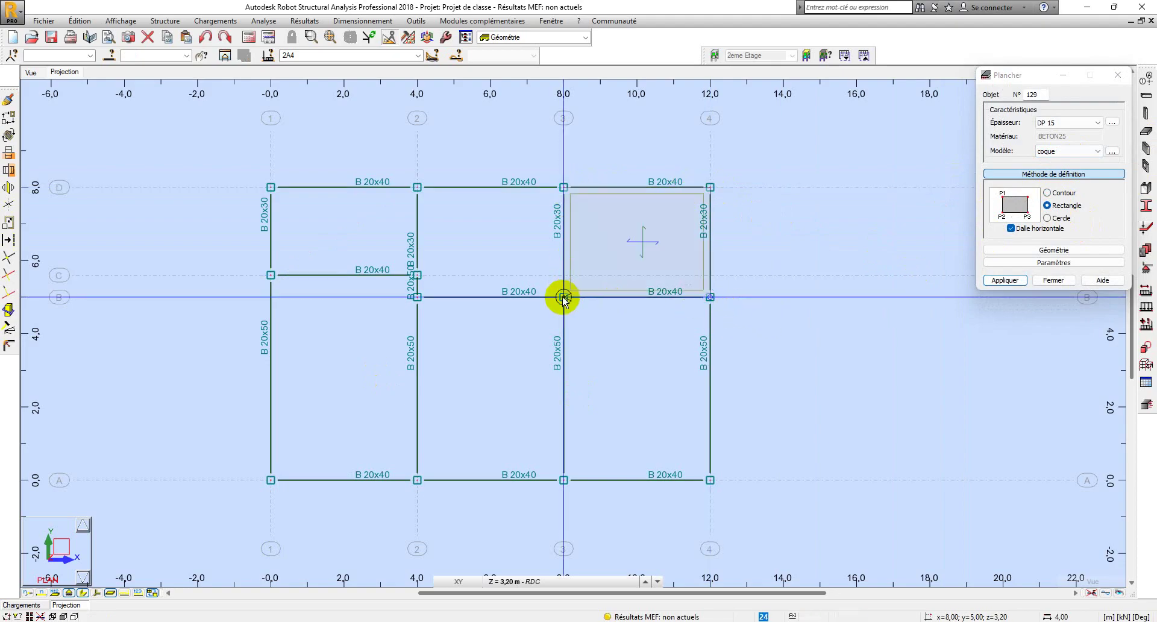
pyautogui.click(563, 480)
pyautogui.click(710, 480)
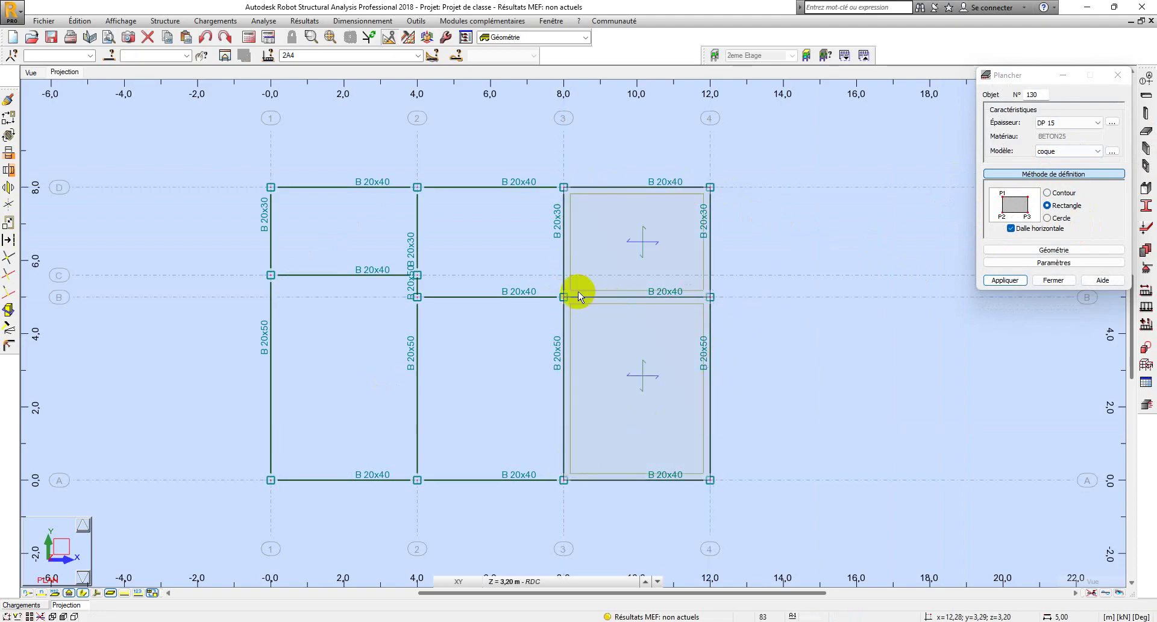
pyautogui.click(563, 188)
pyautogui.click(417, 187)
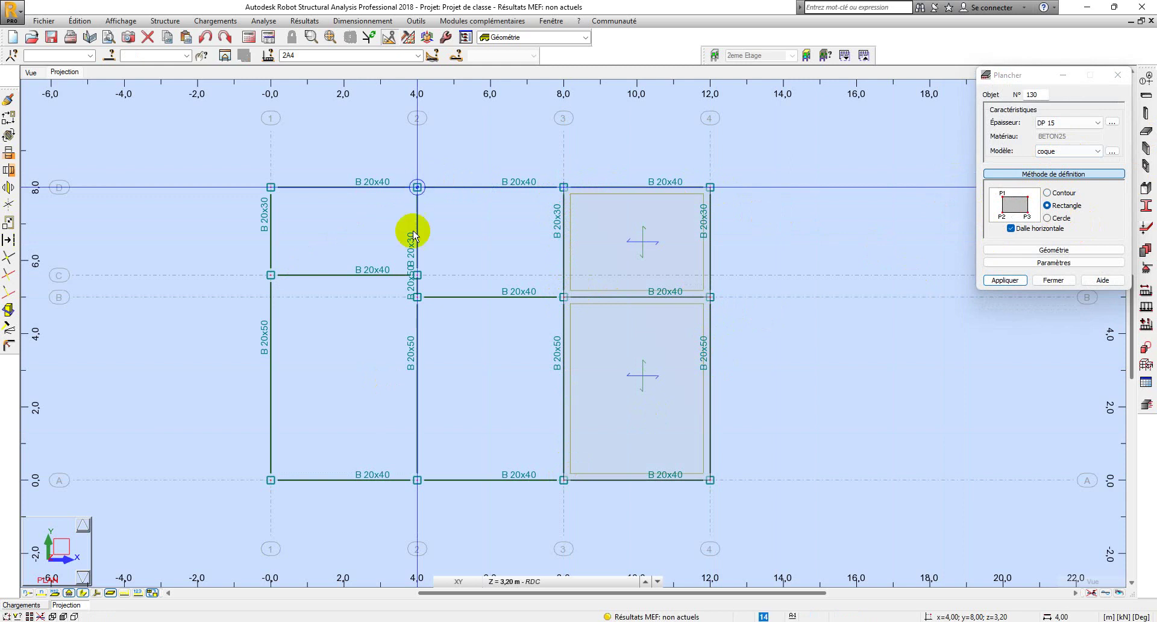
pyautogui.click(417, 297)
pyautogui.click(563, 297)
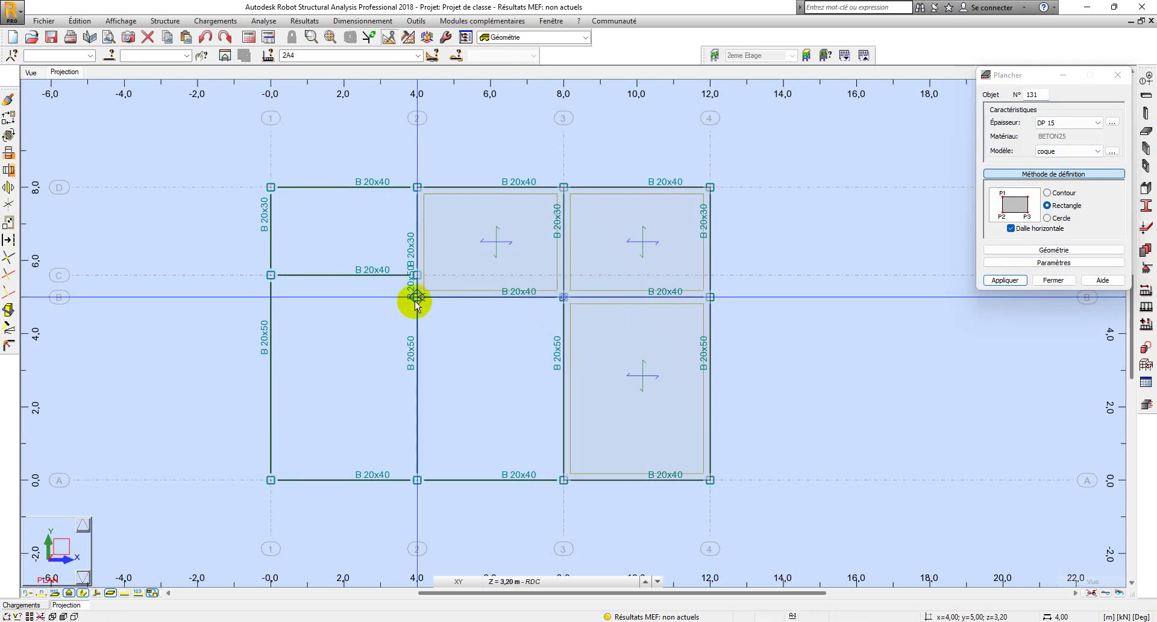
# Add DP 15 coque floor slabs in the RDC bays between axes 2–3 and A–B, and between axes 1–2 and A–C.
pyautogui.click(416, 300)
pyautogui.click(417, 480)
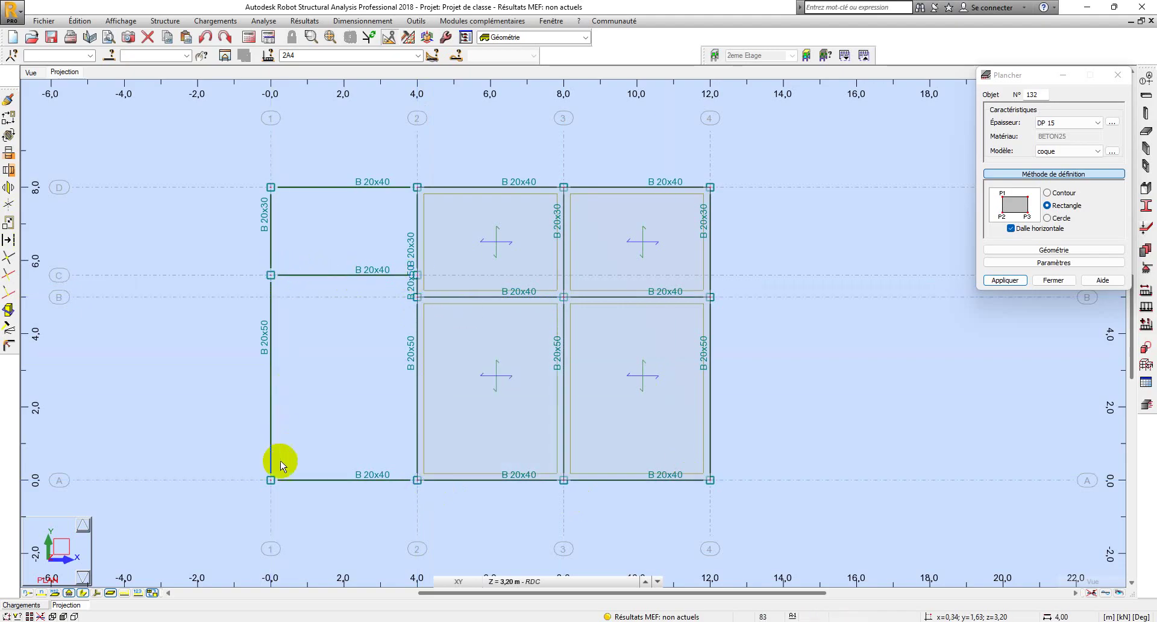
pyautogui.click(271, 480)
pyautogui.scroll(-1, 550, 359)
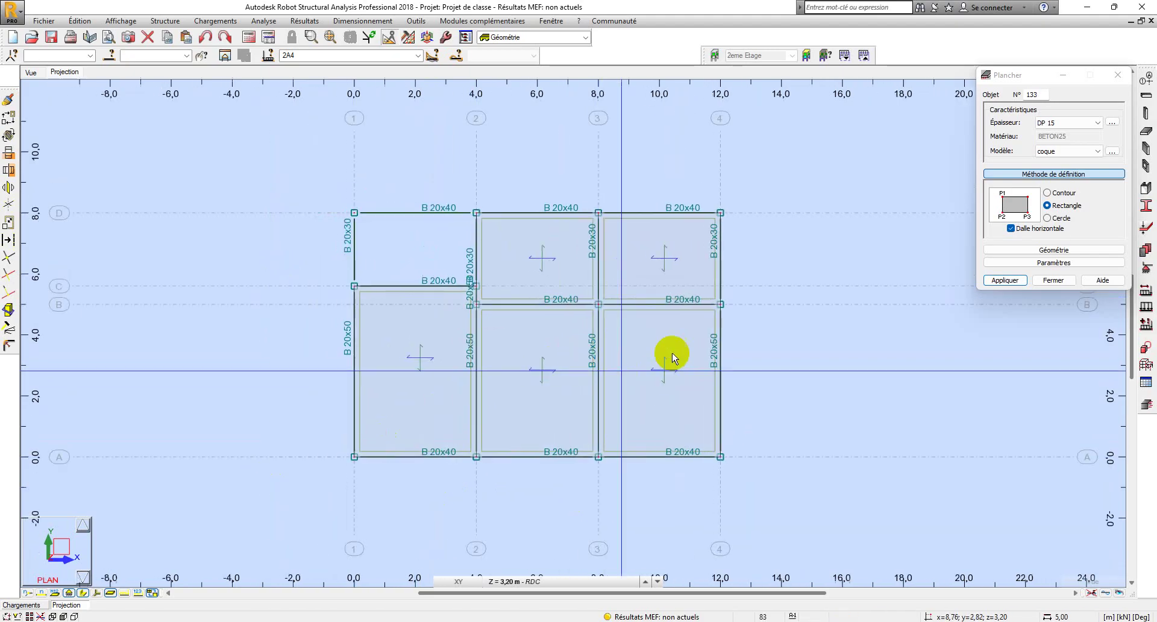
pyautogui.click(1118, 74)
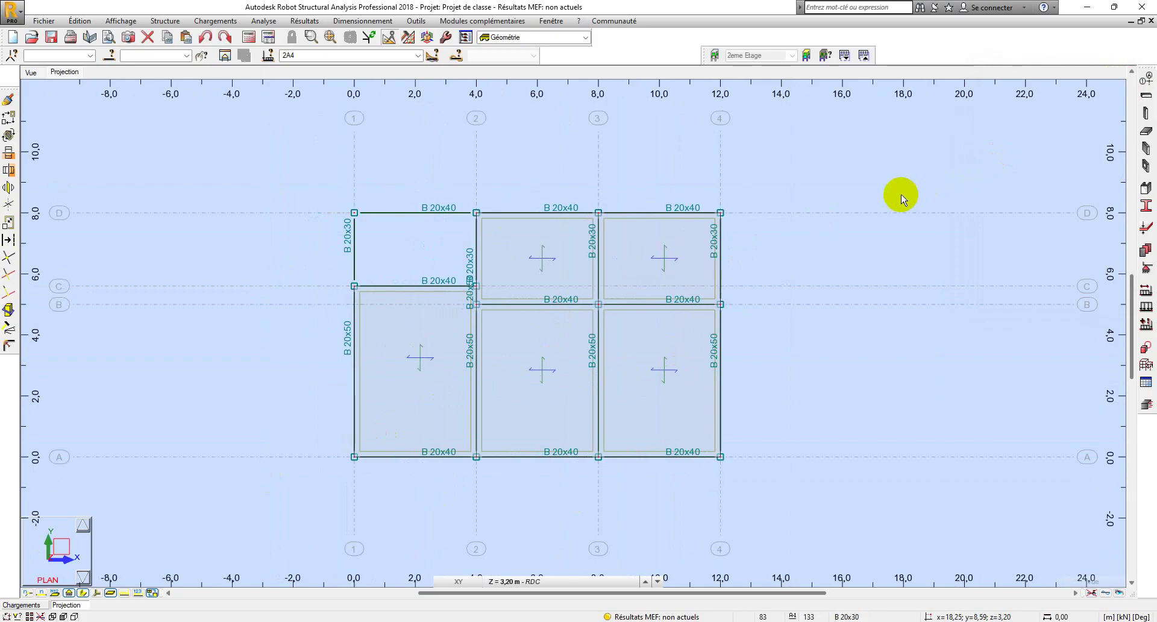
# Return to the 3D view of the whole frame and run the structural calculation.
pyautogui.click(32, 72)
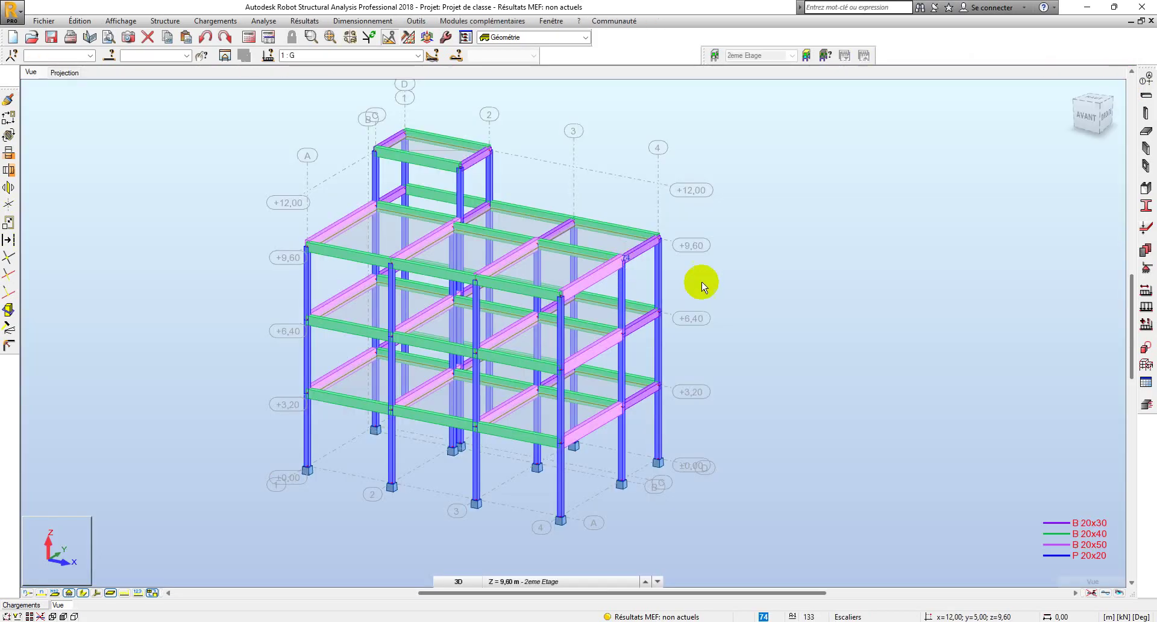
pyautogui.click(1082, 123)
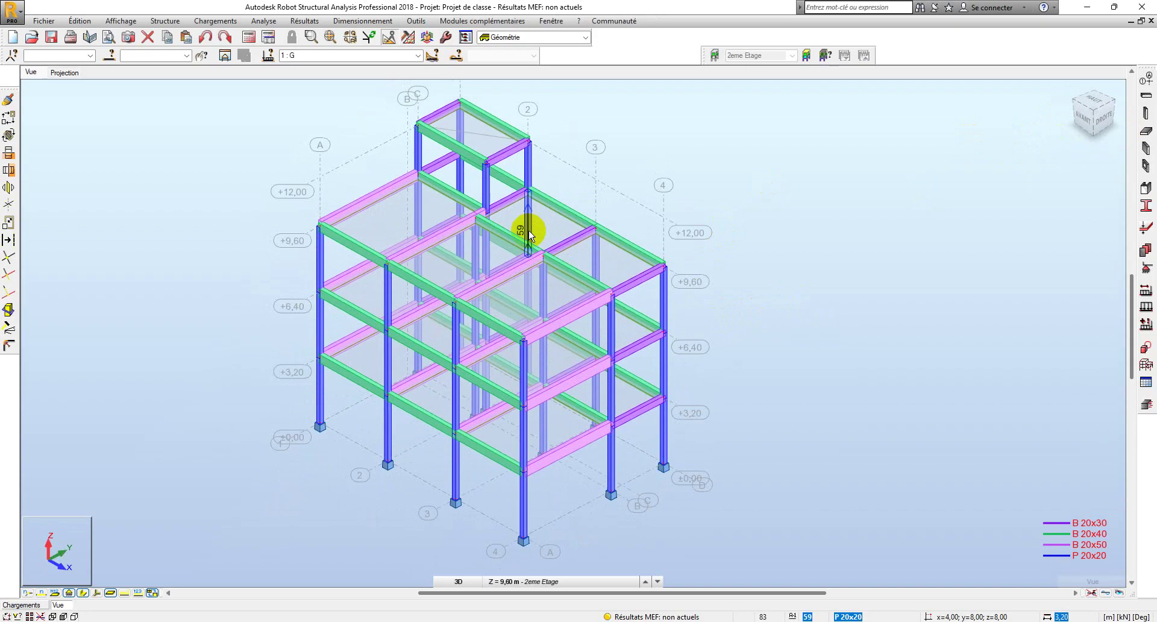
pyautogui.click(1081, 124)
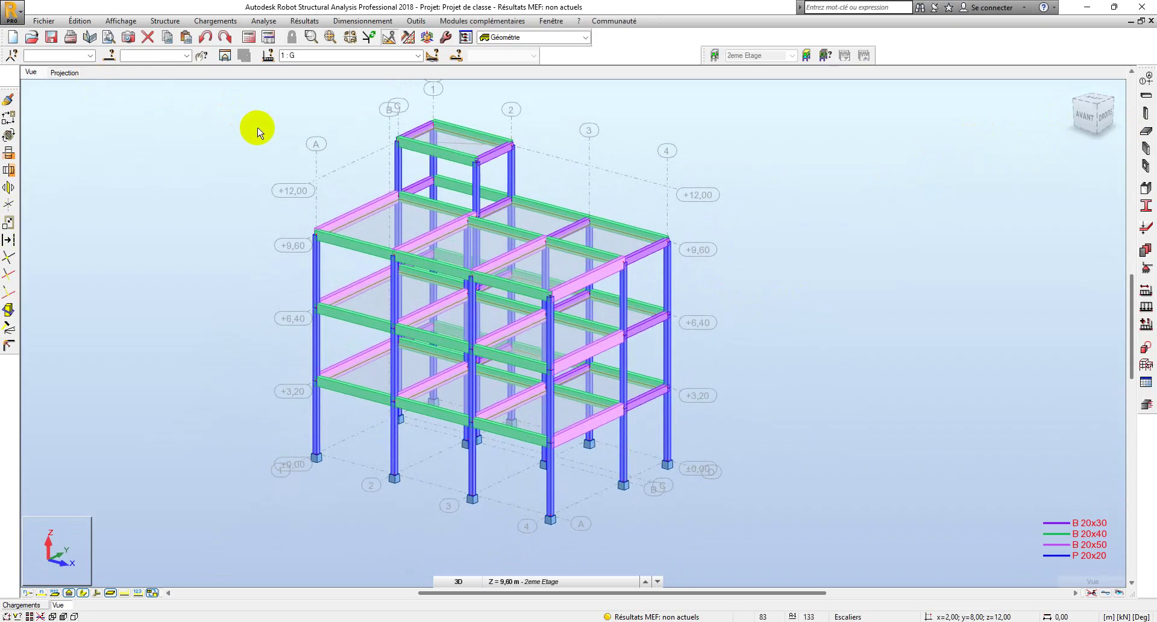
pyautogui.click(249, 36)
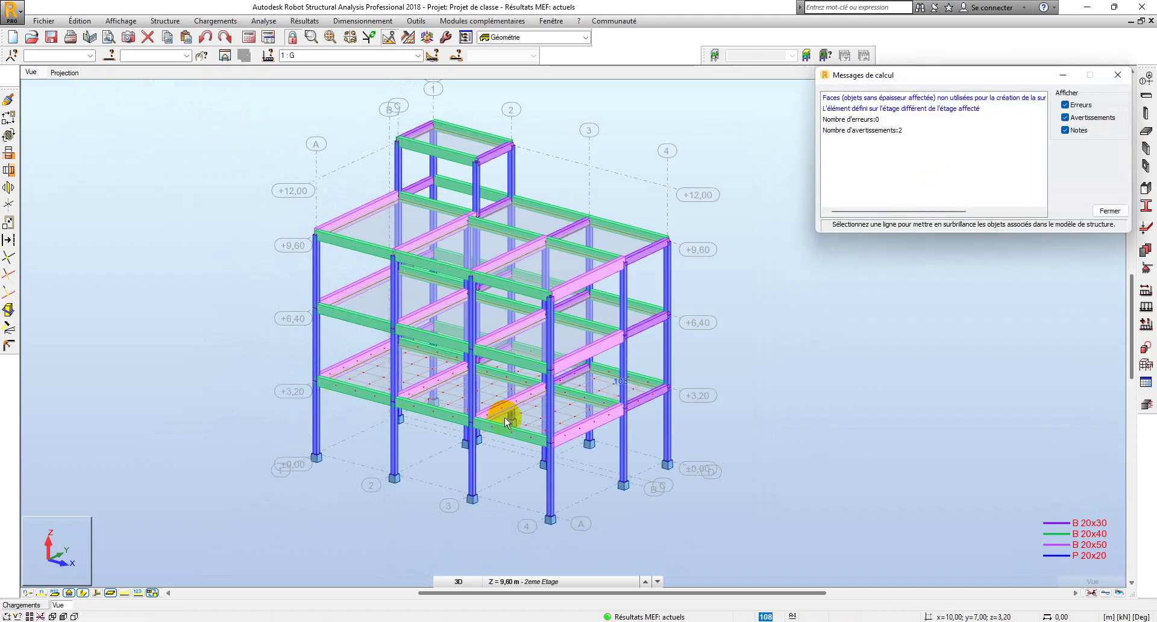
# Highlight the objects concerned by the unused-faces calculation warning in the model, and rerun the calculation, closing its messages.
pyautogui.click(859, 101)
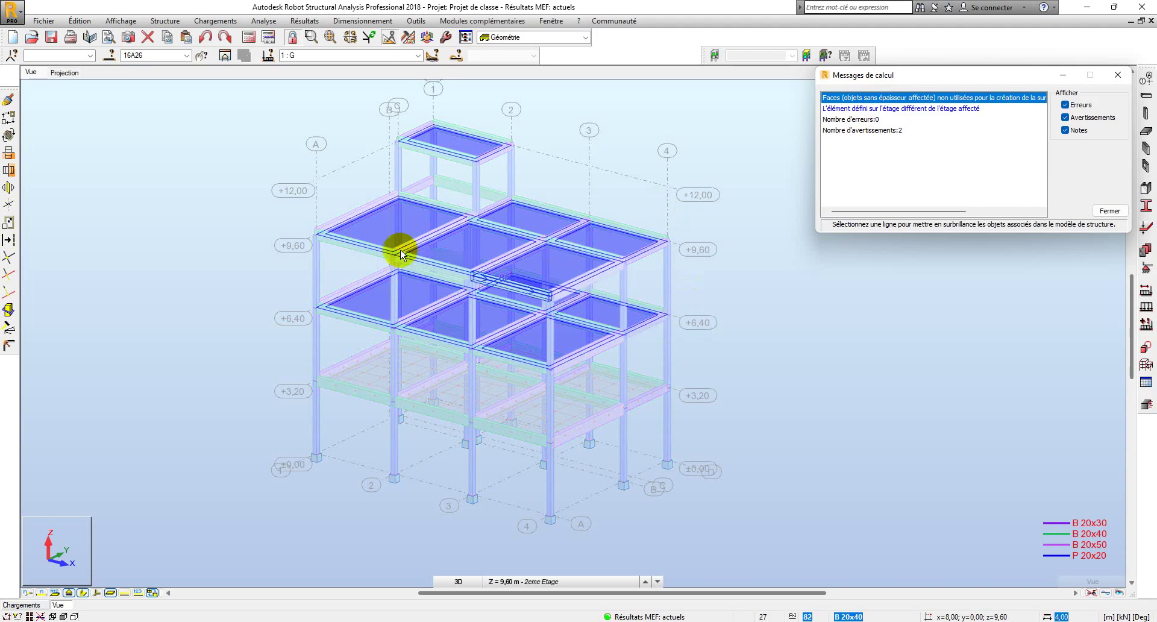
pyautogui.click(539, 282)
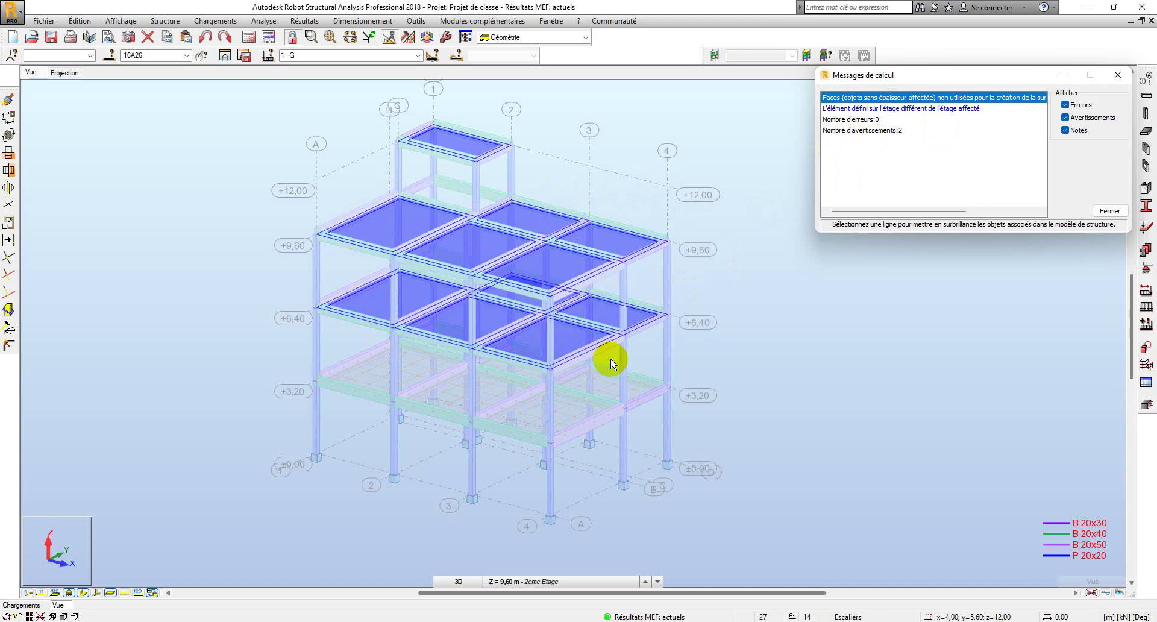
pyautogui.click(1117, 77)
pyautogui.click(249, 37)
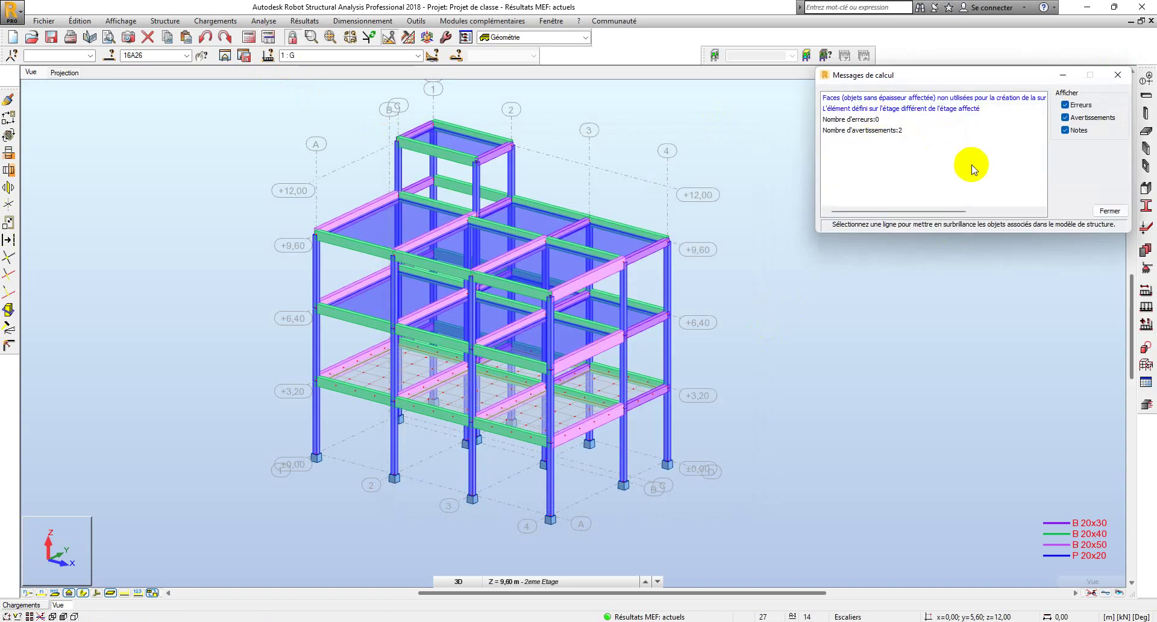
pyautogui.click(1118, 75)
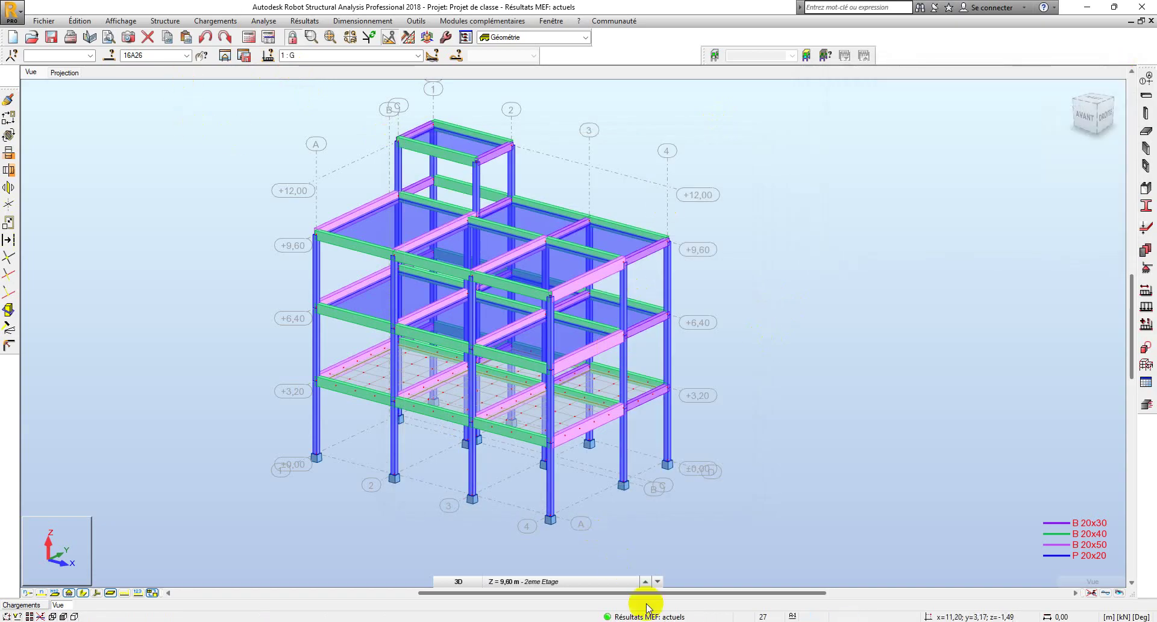